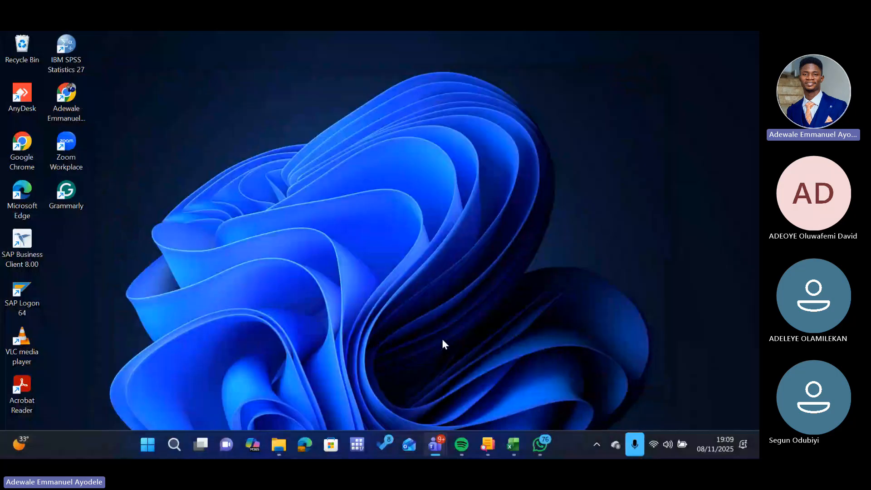
- Switch to Excel with the Week 4_2 CHOOSE workbook open on the Customer Quote sheet
{"action": "mouse_move", "coordinate": [464, 446]}
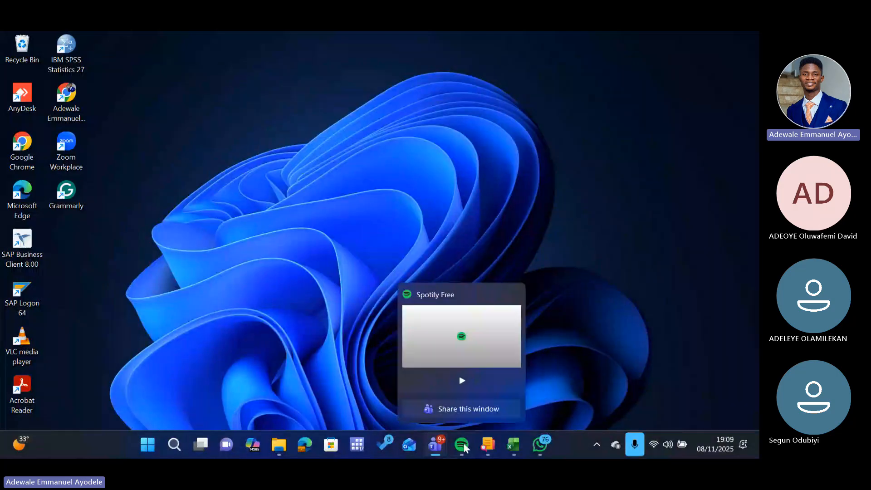
{"action": "left_click", "coordinate": [460, 337]}
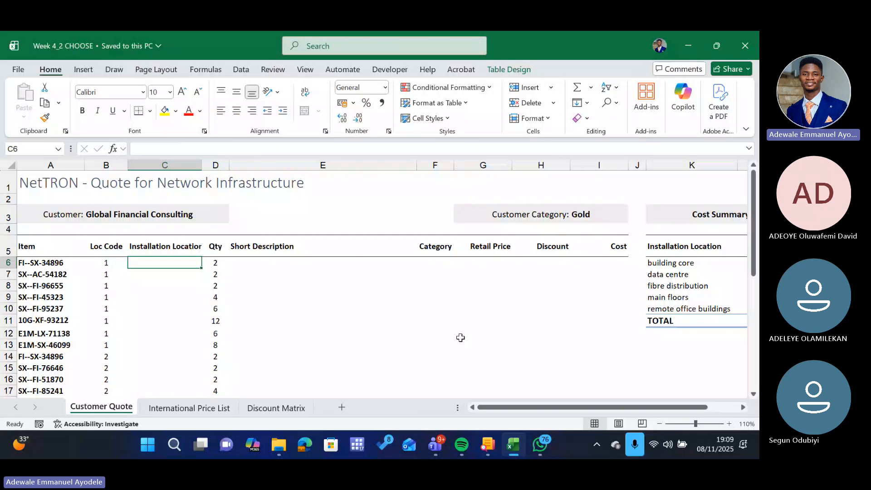
{"action": "left_click", "coordinate": [434, 297]}
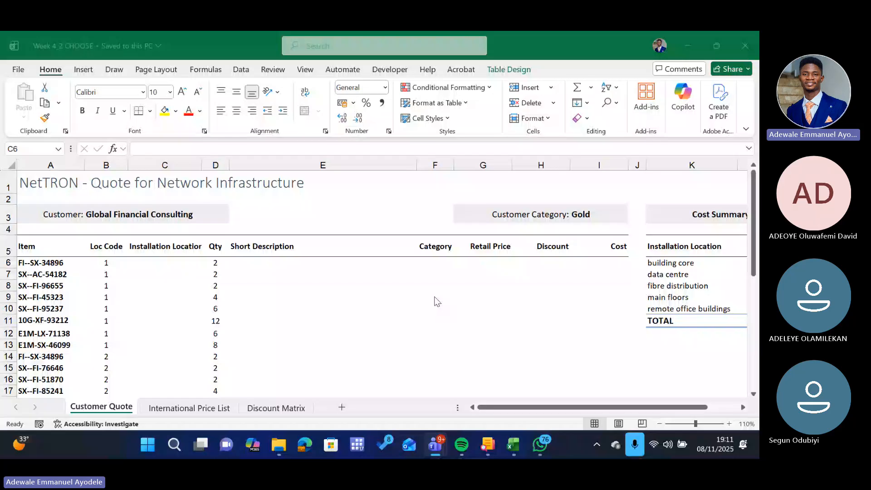
- Examine the empty Installation Location column and the location names listed in K6:K10 of the Cost Summary
{"action": "scroll", "coordinate": [311, 340], "scroll_direction": "down", "scroll_amount": 1}
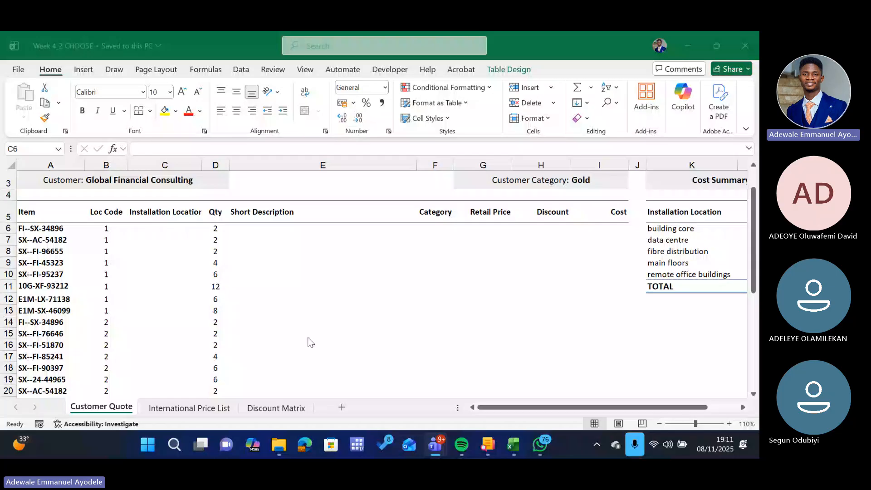
{"action": "left_click", "coordinate": [151, 226]}
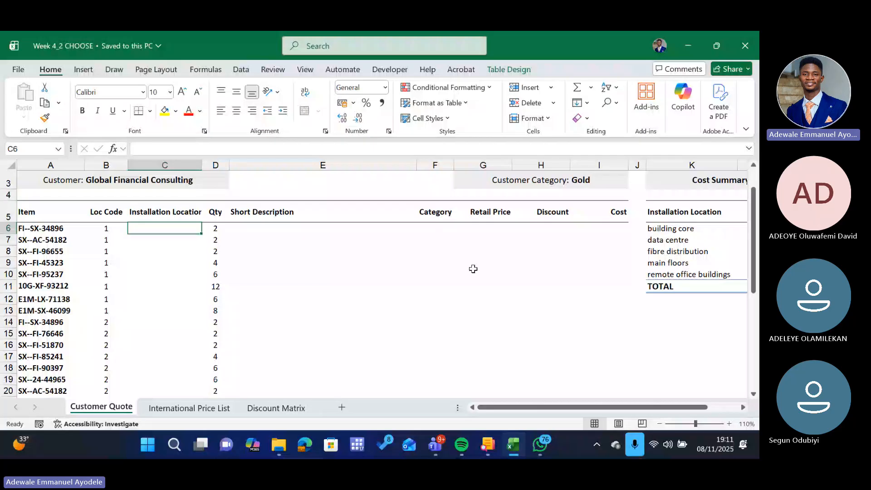
{"action": "left_click_drag", "start_coordinate": [671, 228], "coordinate": [676, 272]}
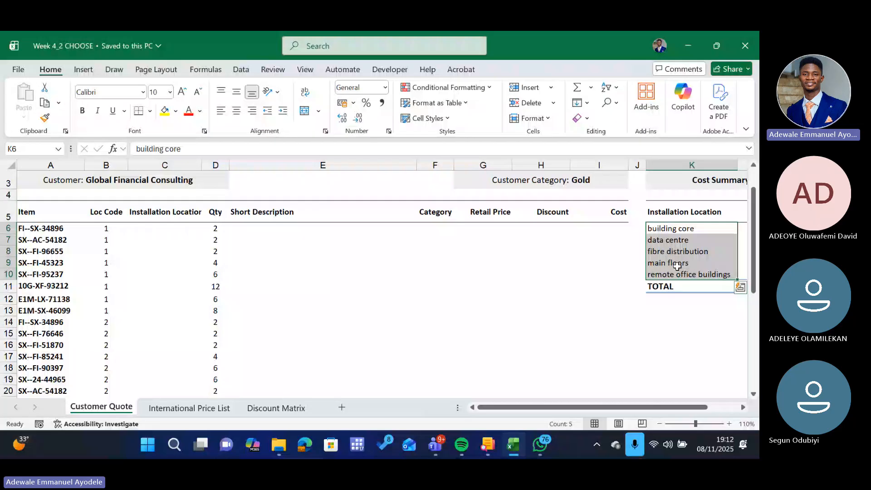
{"action": "left_click", "coordinate": [673, 229]}
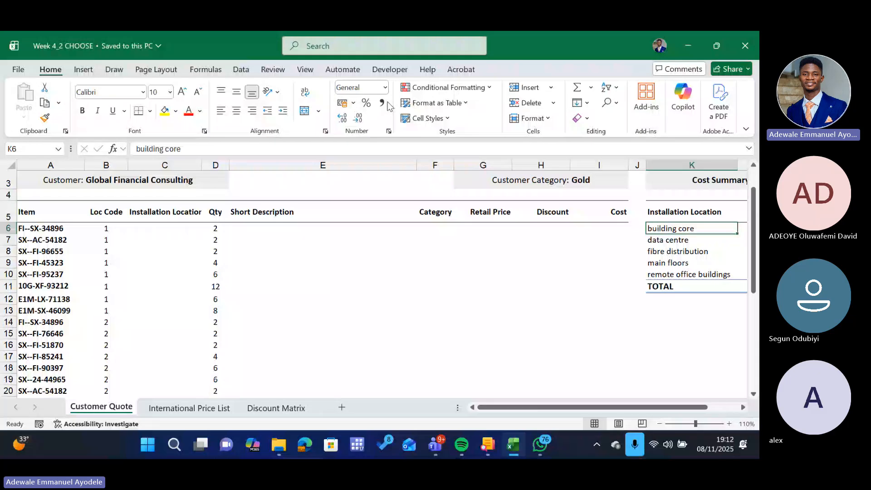
- Collapse the ribbon, inspect the first Loc Code entries, and select C6 in the Installation Location column
{"action": "key", "text": "ctrl+F1"}
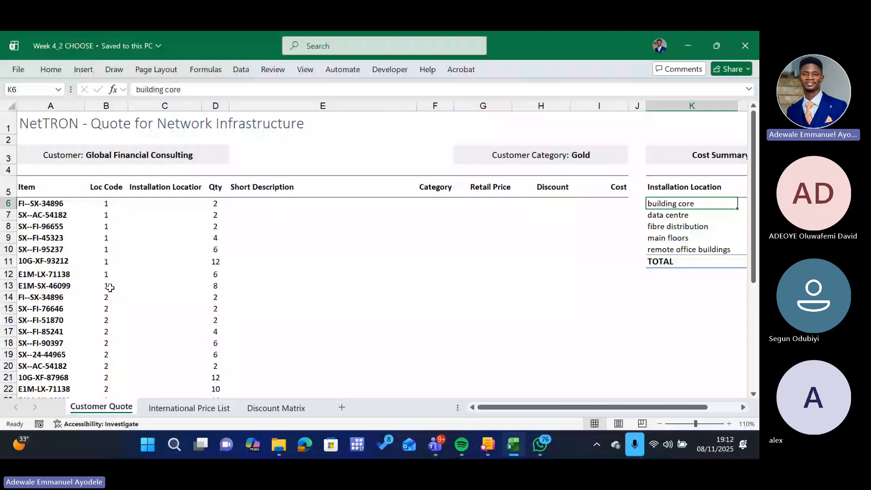
{"action": "left_click", "coordinate": [106, 225]}
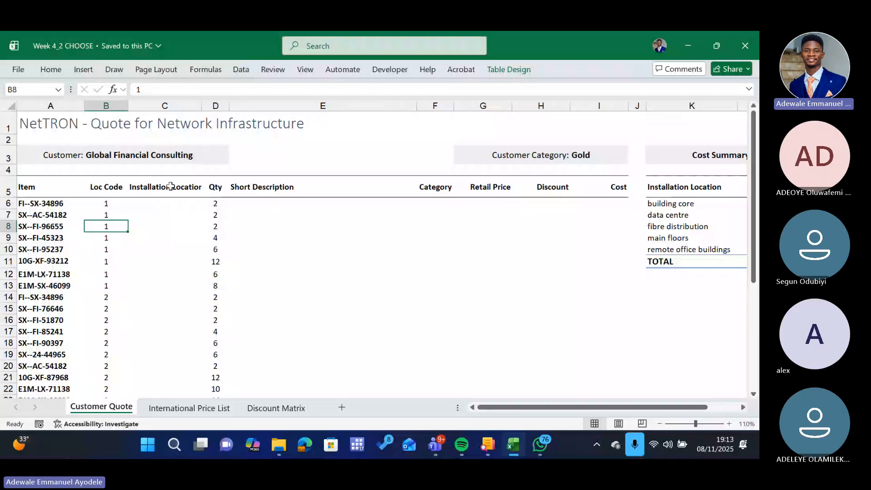
{"action": "key", "text": "Up"}
{"action": "key", "text": "Up"}
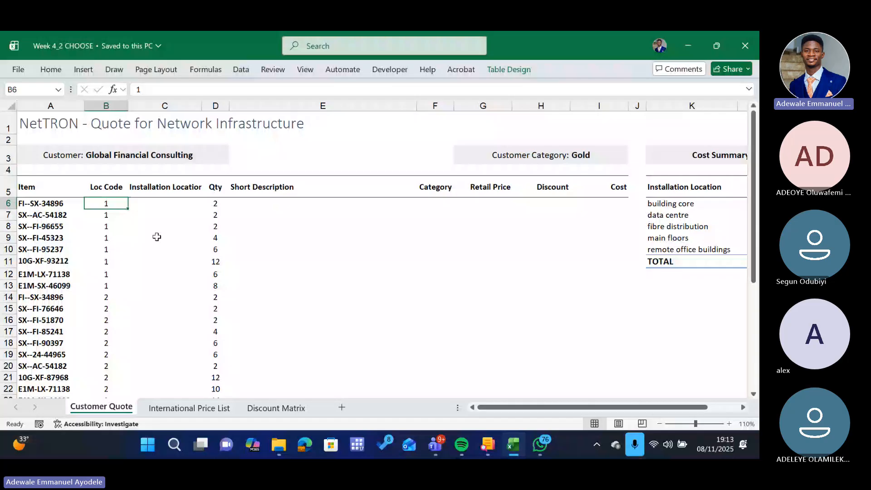
{"action": "left_click", "coordinate": [148, 207]}
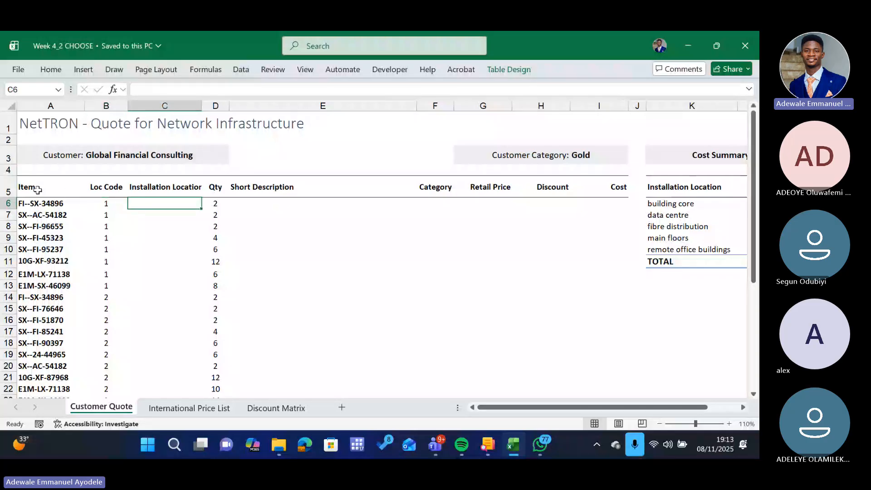
- Check the name and design options of the quote table, returning to cell C6
{"action": "left_click", "coordinate": [524, 70]}
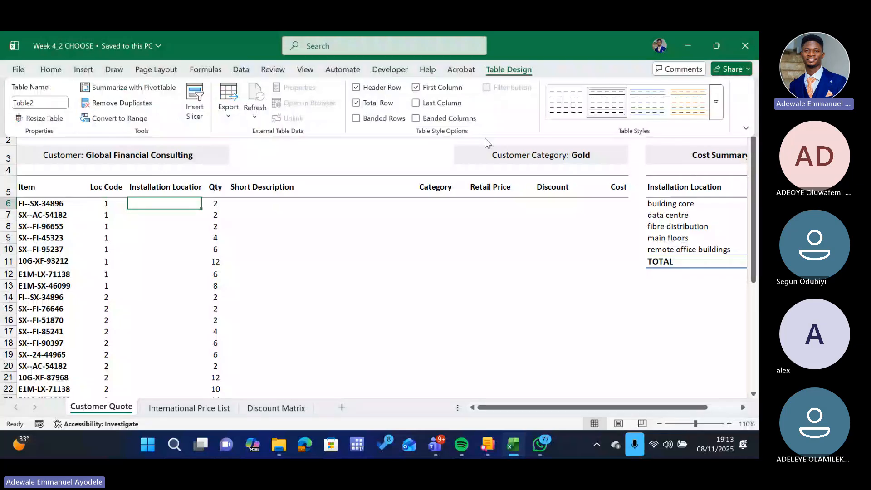
{"action": "left_click", "coordinate": [178, 216]}
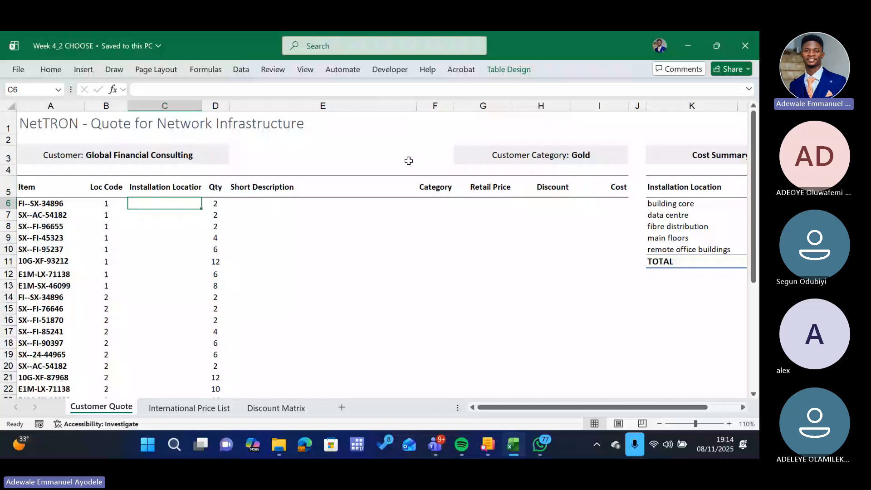
{"action": "left_click", "coordinate": [509, 70]}
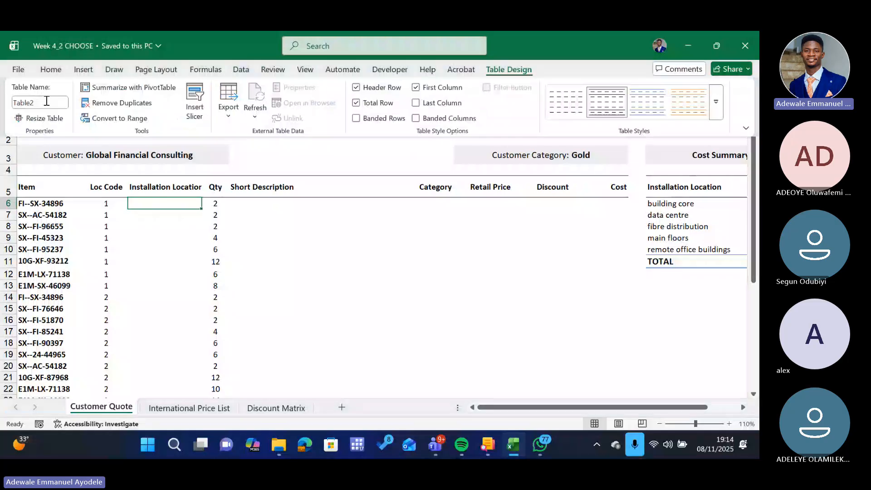
{"action": "left_click", "coordinate": [167, 205]}
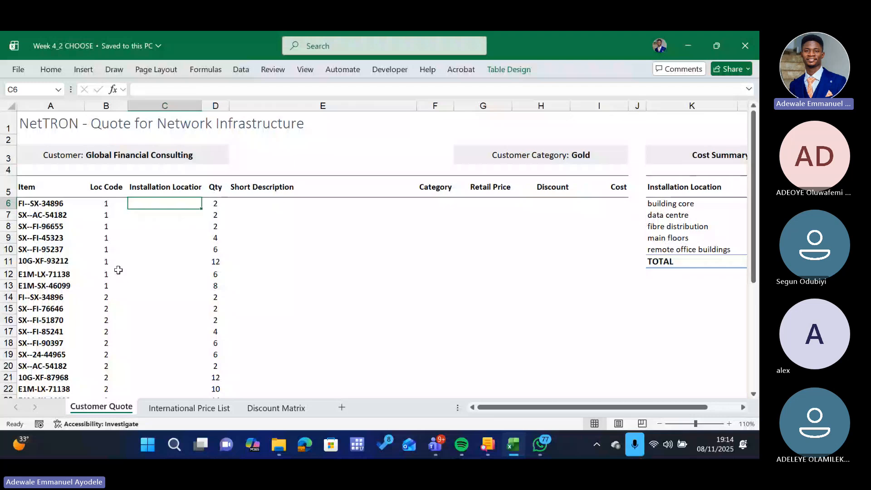
- Abandon the formula started in C6, close the workbook without saving, and reopen Week 4_2 CHOOSE from the New folder in Documents
{"action": "type", "text": "="}
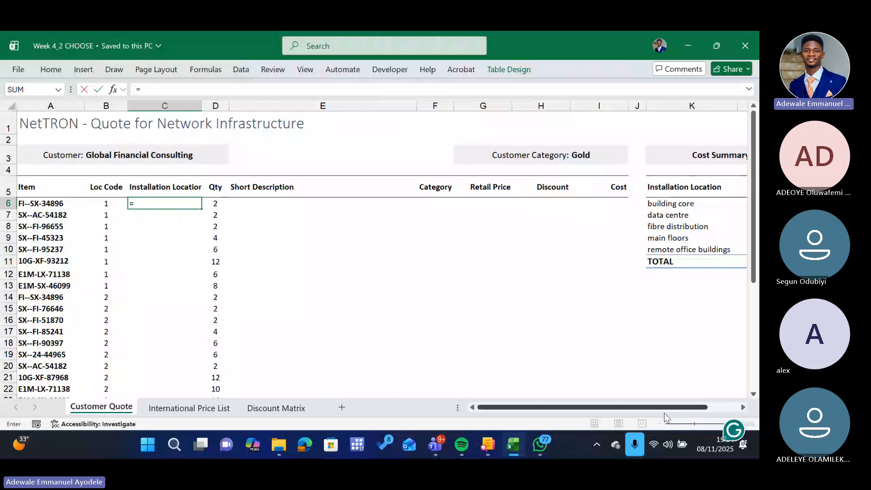
{"action": "key", "text": "Escape"}
{"action": "scroll", "coordinate": [275, 300], "scroll_direction": "up", "scroll_amount": 3}
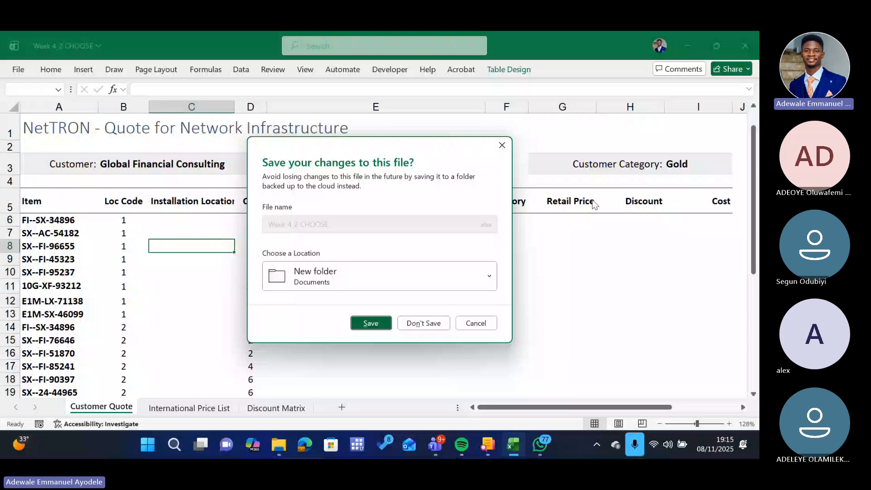
{"action": "left_click", "coordinate": [423, 323]}
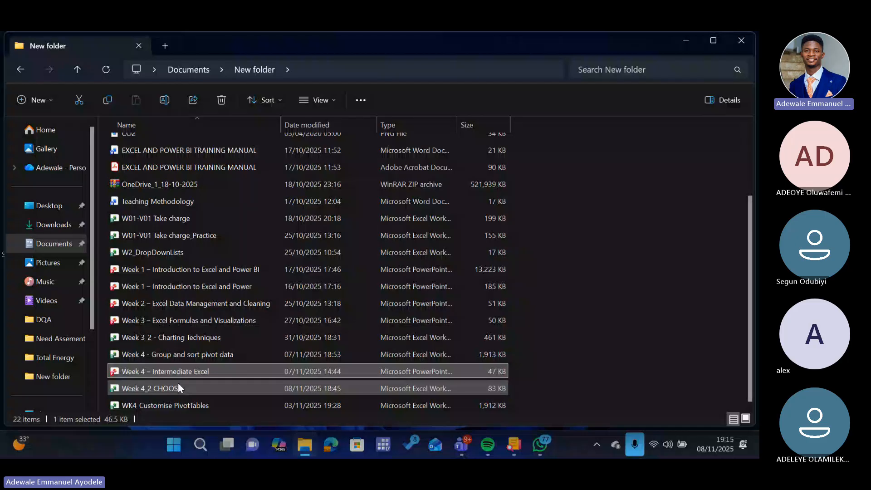
{"action": "double_click", "coordinate": [178, 385]}
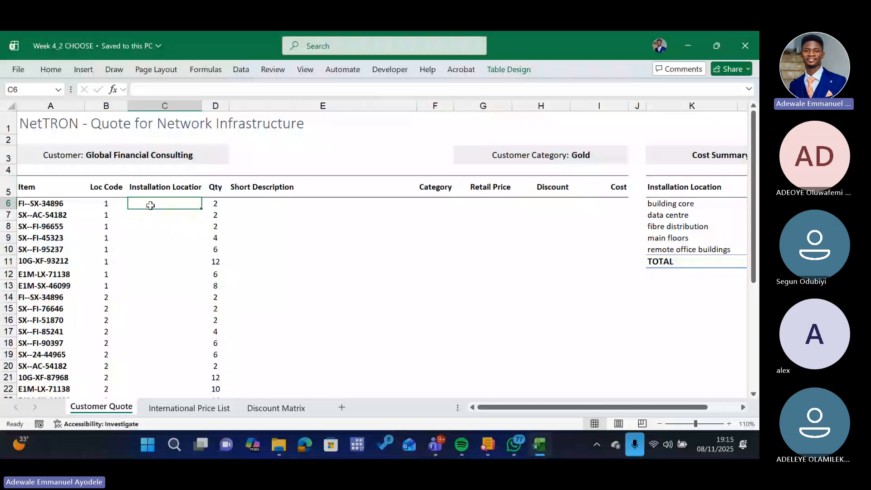
- Start a CHOOSE formula in C6 with the row's Loc Code as the index number
{"action": "type", "text": "=choo"}
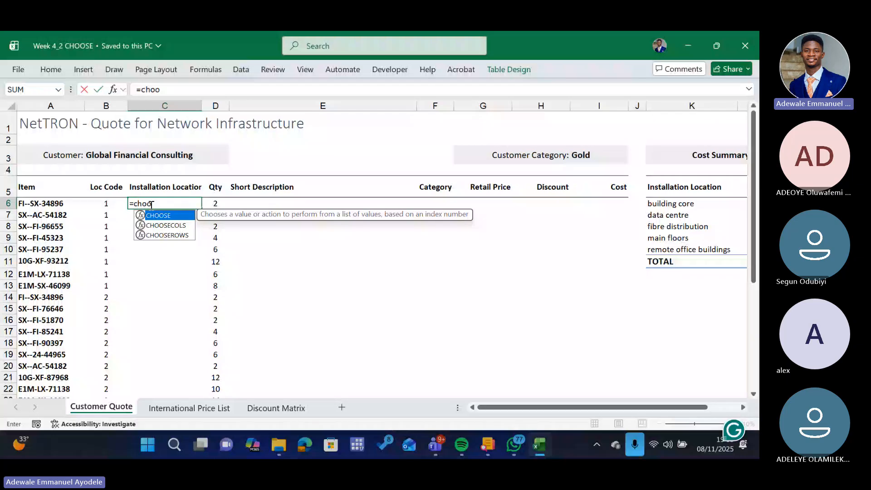
{"action": "key", "text": "Tab"}
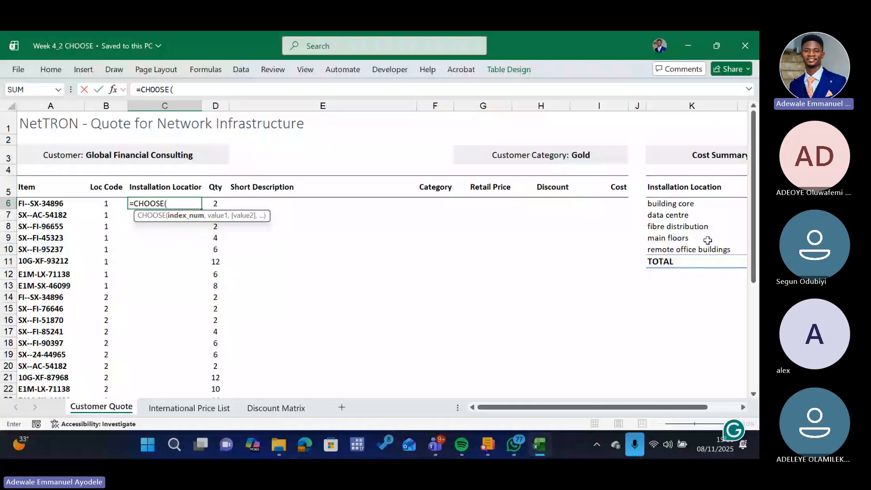
{"action": "left_click", "coordinate": [105, 201]}
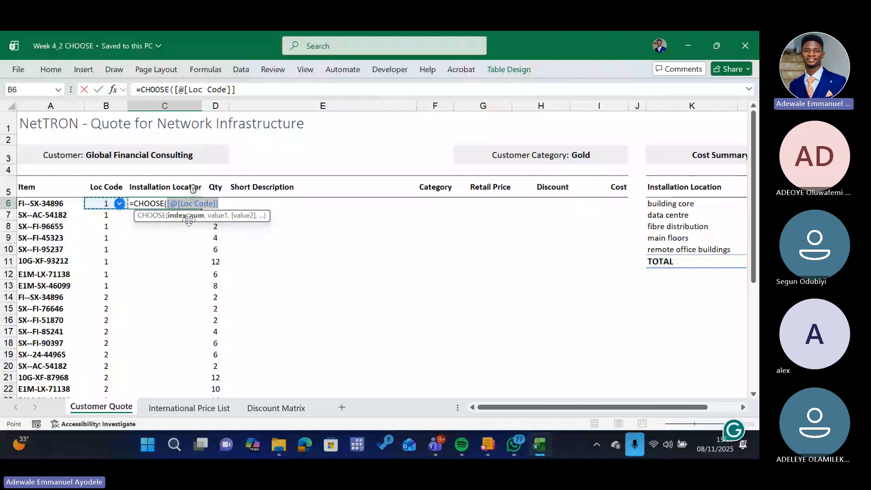
{"action": "type", "text": ","}
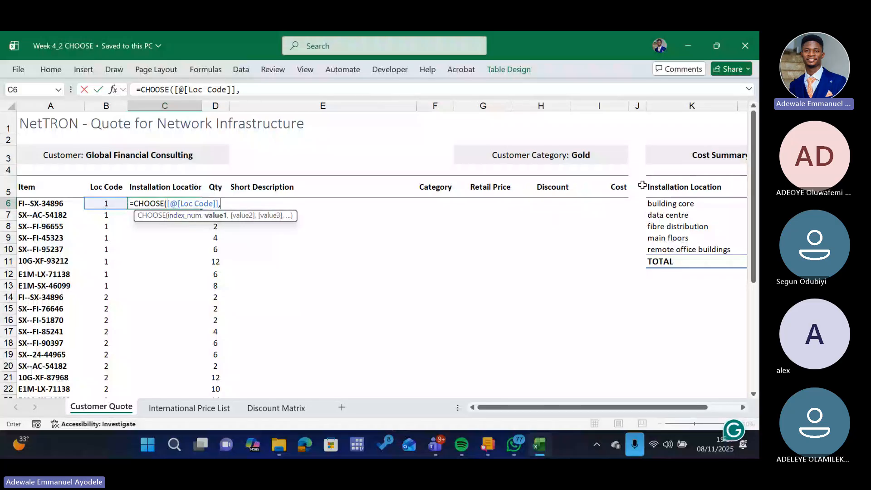
- Add the five Cost Summary location cells K6, K7, K8, K9 and K10 as the CHOOSE formula's values
{"action": "left_click", "coordinate": [663, 201]}
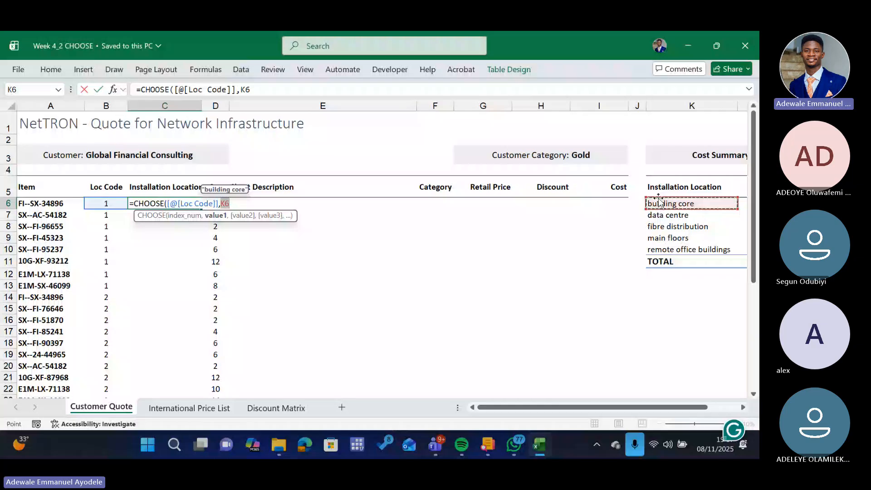
{"action": "type", "text": ","}
{"action": "left_click", "coordinate": [666, 215]}
{"action": "type", "text": ","}
{"action": "left_click", "coordinate": [670, 226]}
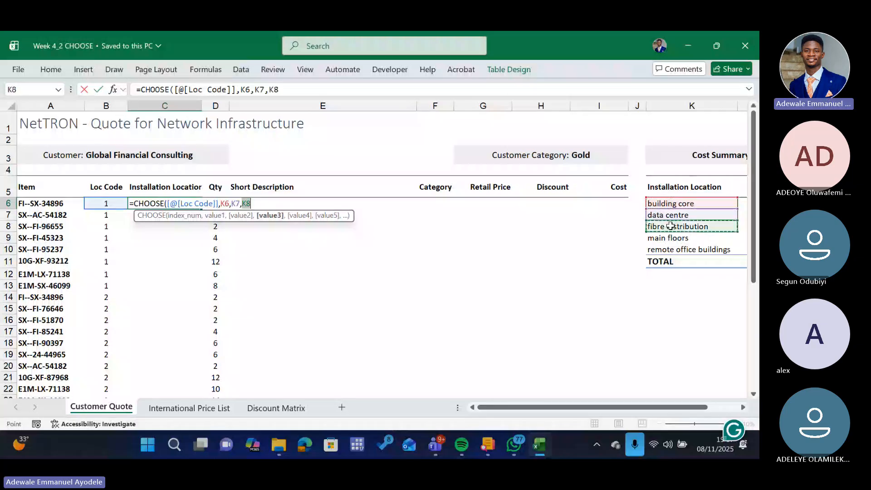
{"action": "type", "text": ","}
{"action": "left_click", "coordinate": [666, 239]}
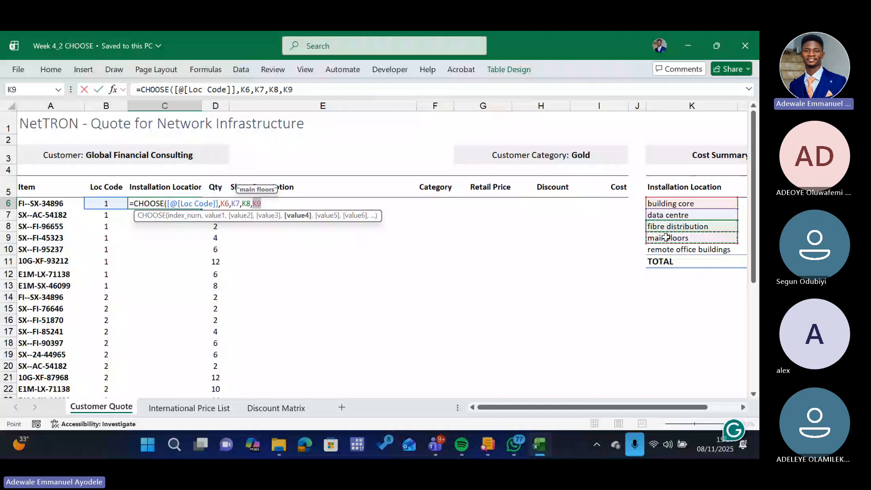
{"action": "type", "text": ","}
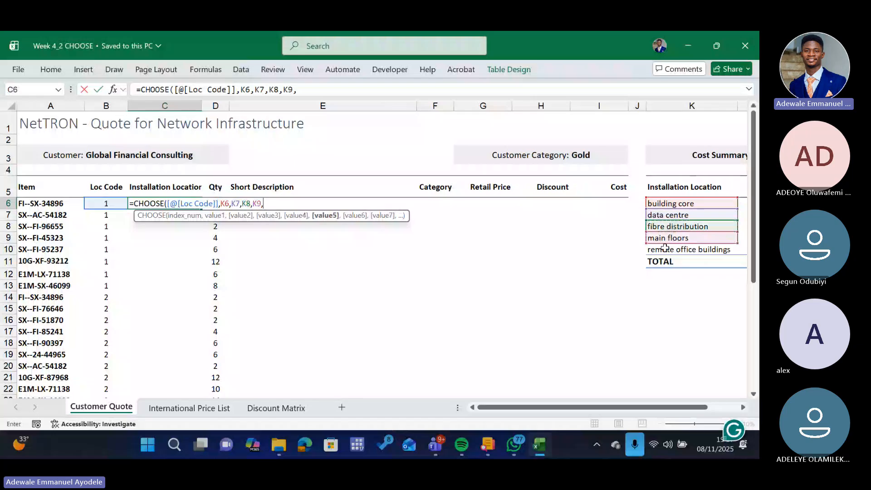
{"action": "left_click", "coordinate": [664, 248]}
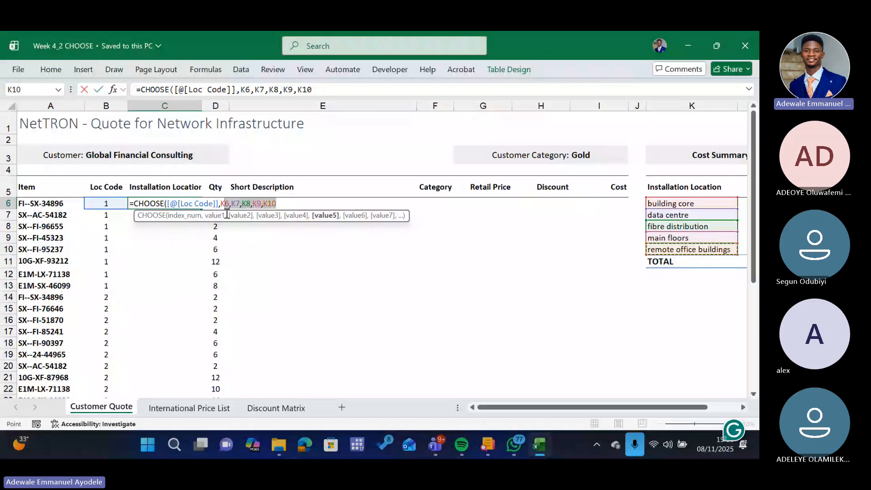
- Make the references K6 through K10 absolute, close the CHOOSE formula's parenthesis, and enter it in the Installation Location column
{"action": "left_click_drag", "start_coordinate": [227, 214], "coordinate": [223, 215]}
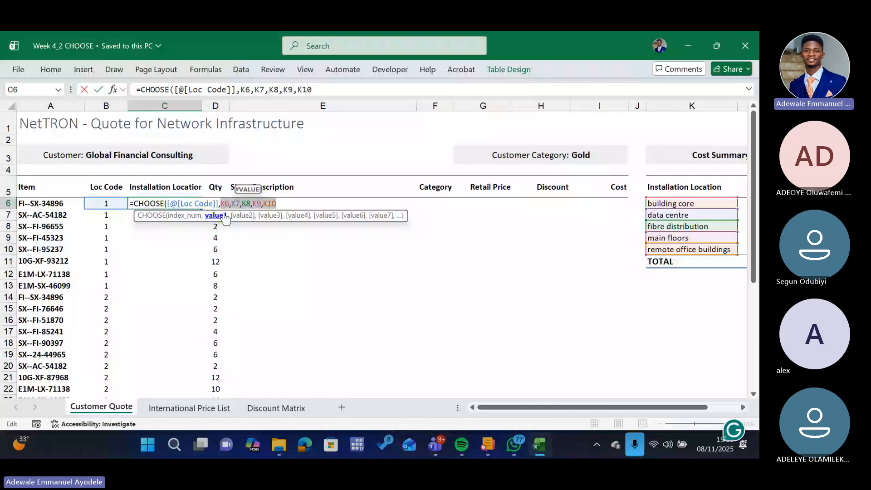
{"action": "key", "text": "F4"}
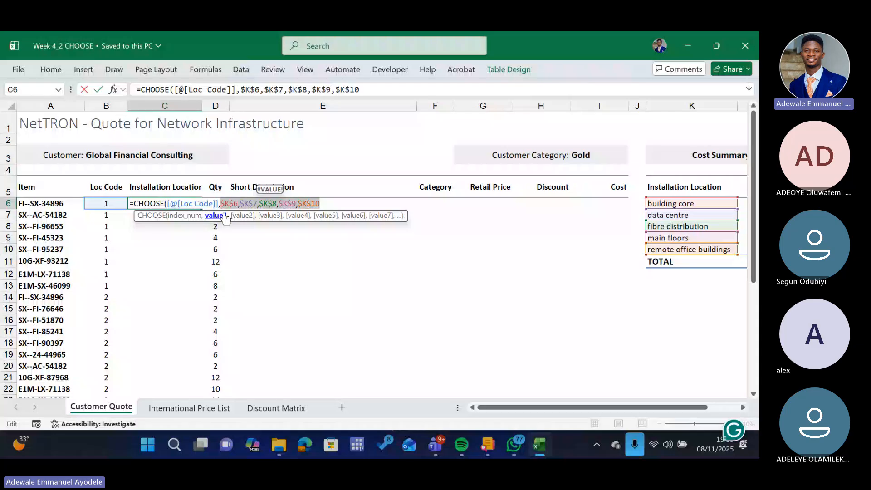
{"action": "left_click", "coordinate": [321, 204]}
{"action": "type", "text": ")"}
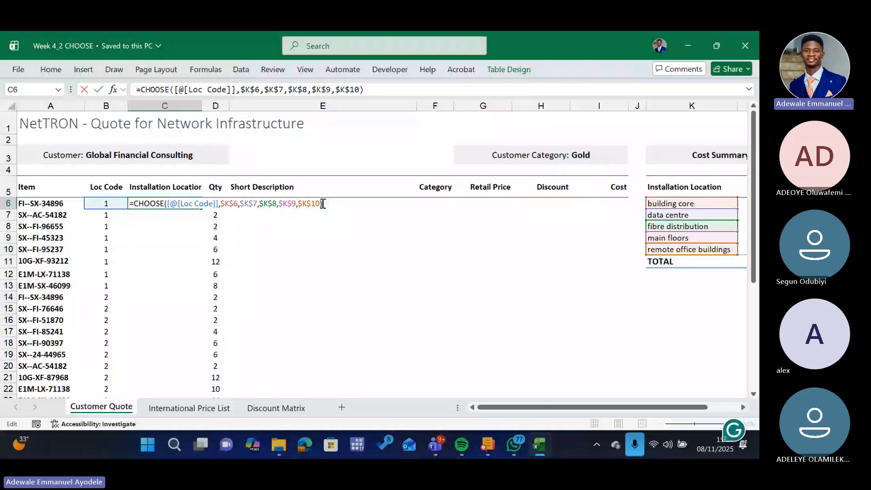
{"action": "key", "text": "Return"}
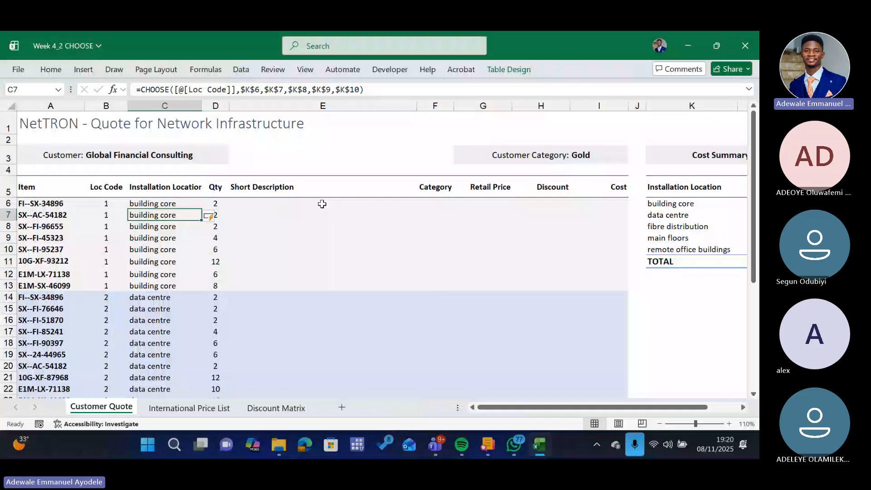
- Review the Installation Location values against the Loc Codes down to the table's Total row
{"action": "scroll", "coordinate": [201, 172], "scroll_direction": "down", "scroll_amount": 1}
{"action": "left_click", "coordinate": [202, 171]}
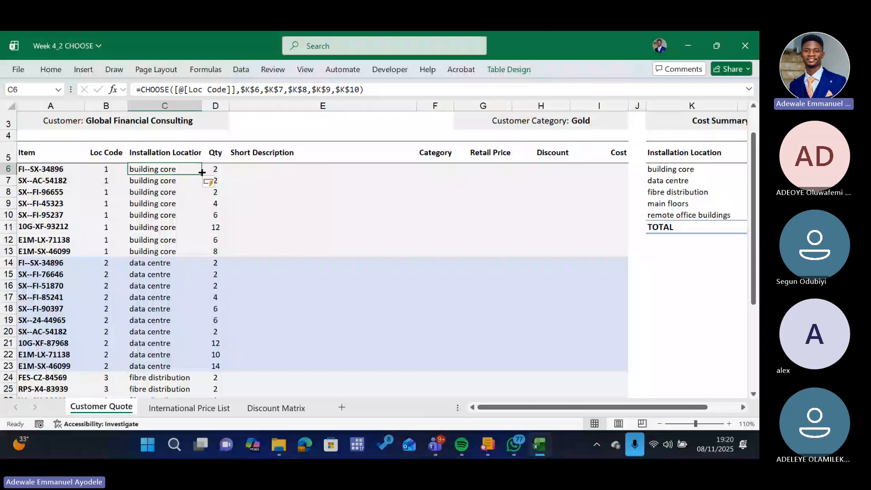
{"action": "scroll", "coordinate": [710, 368], "scroll_direction": "down", "scroll_amount": 3}
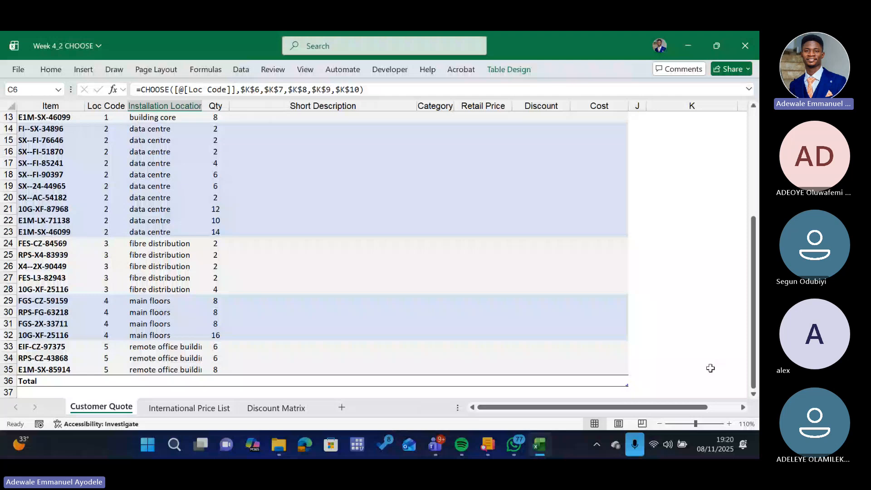
{"action": "scroll", "coordinate": [349, 256], "scroll_direction": "up", "scroll_amount": 4}
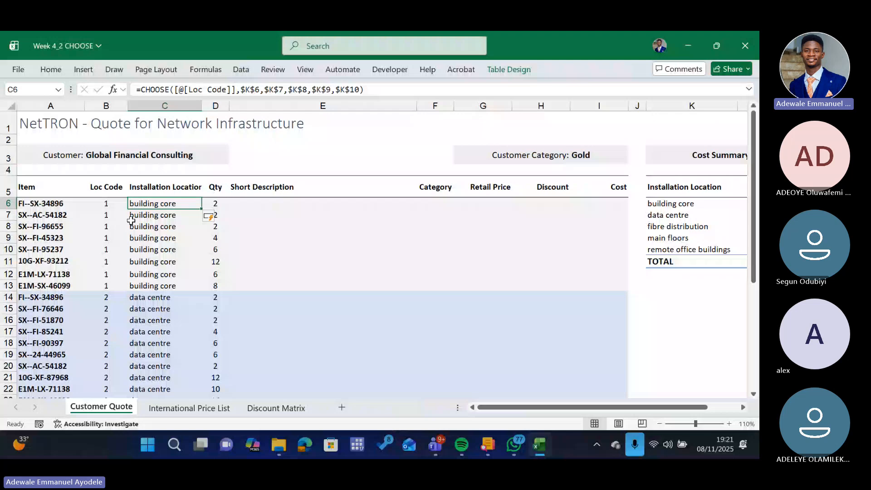
- Test the Installation Location formula by setting the first item's Loc Code to 2, and restore the code to 1
{"action": "left_click", "coordinate": [107, 203]}
{"action": "type", "text": "2"}
{"action": "key", "text": "Return"}
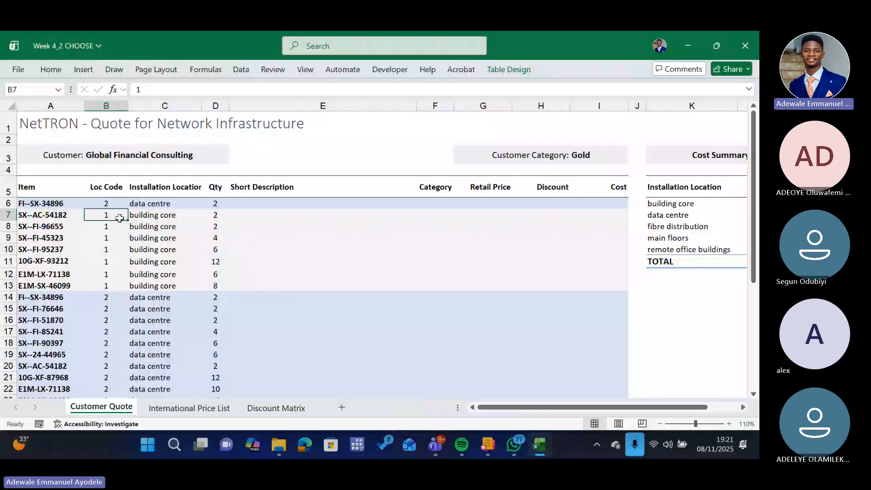
{"action": "key", "text": "Up"}
{"action": "type", "text": "1"}
{"action": "key", "text": "Return"}
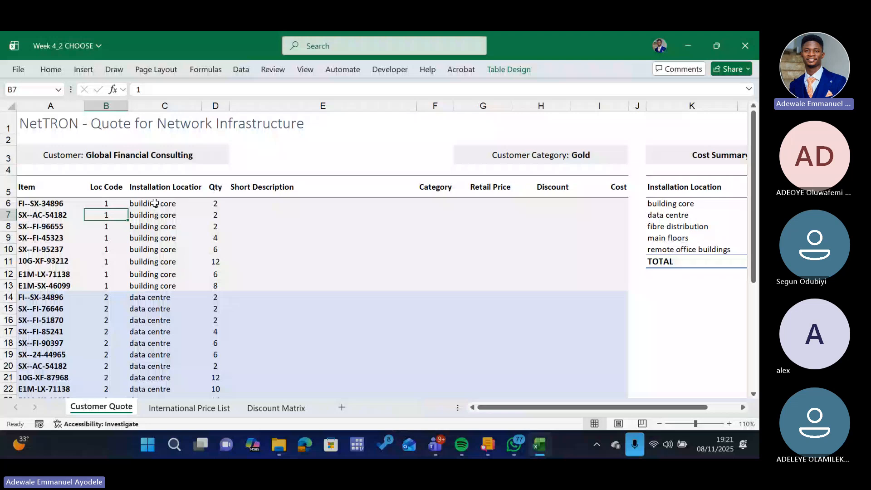
- On the International Price List sheet, start a VLOOKUP in E4 with the retail price in D4 as lookup value
{"action": "left_click", "coordinate": [259, 204]}
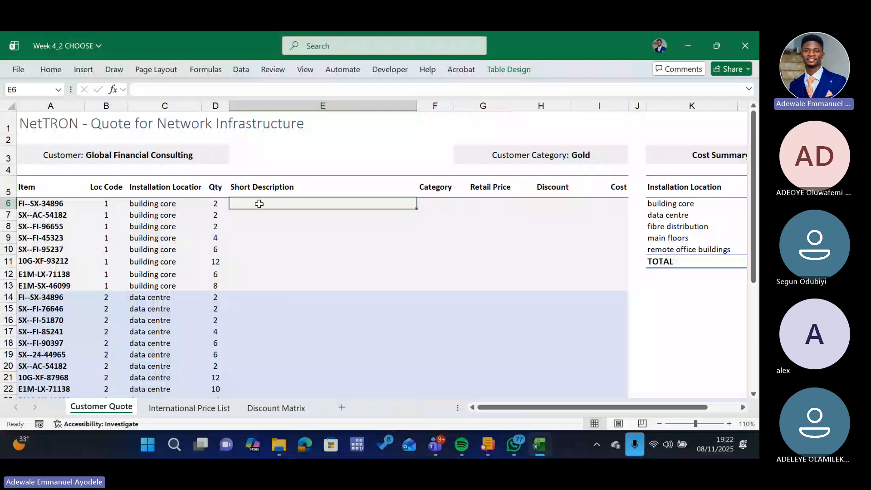
{"action": "key", "text": "ctrl+Page_Down"}
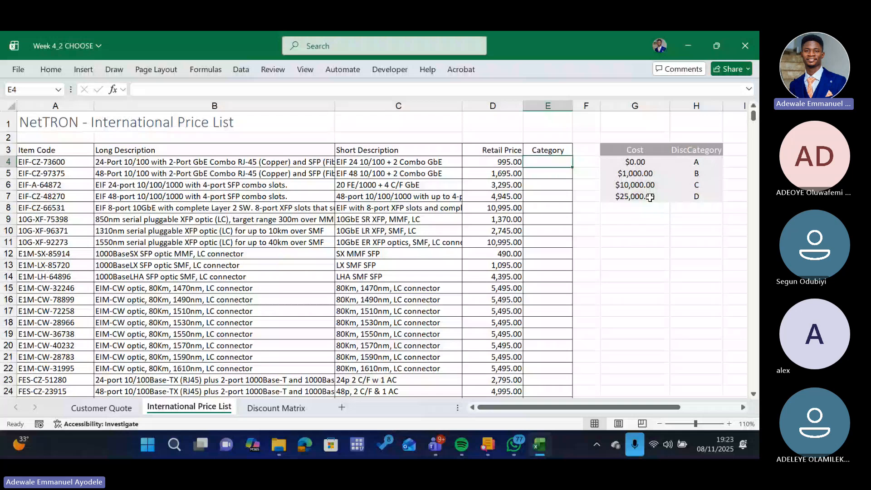
{"action": "type", "text": "=vlo"}
{"action": "key", "text": "Tab"}
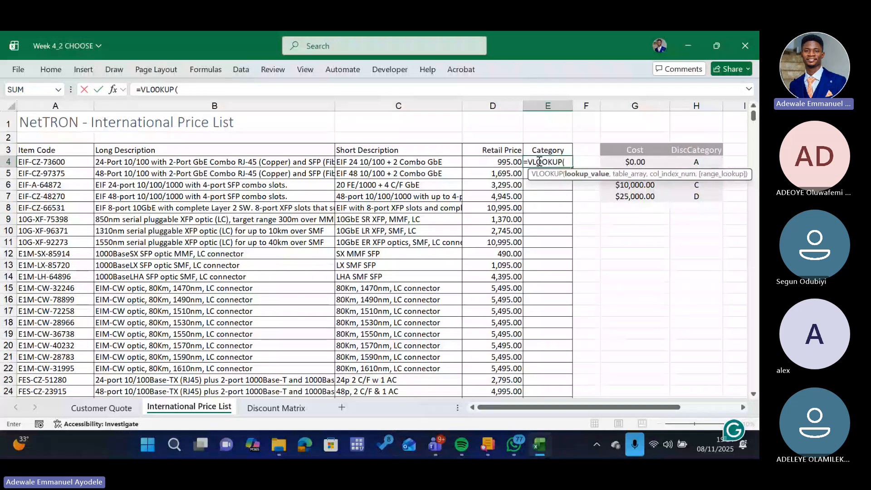
{"action": "left_click", "coordinate": [512, 164]}
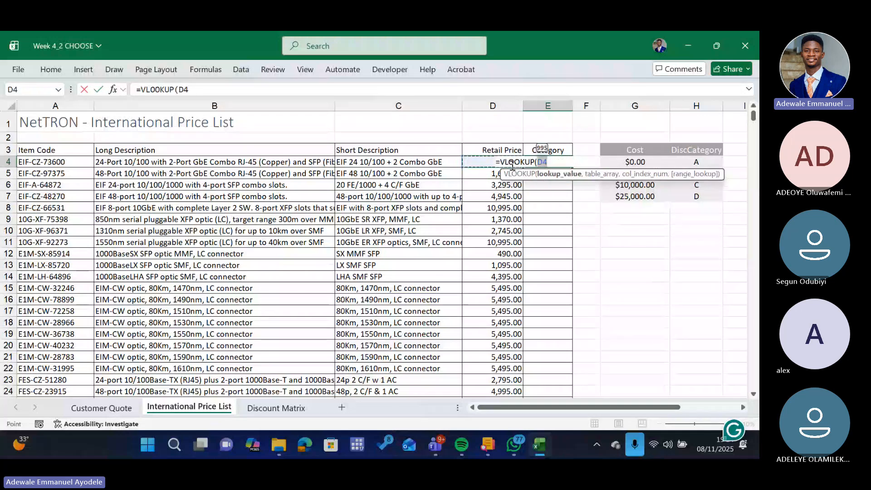
{"action": "type", "text": ","}
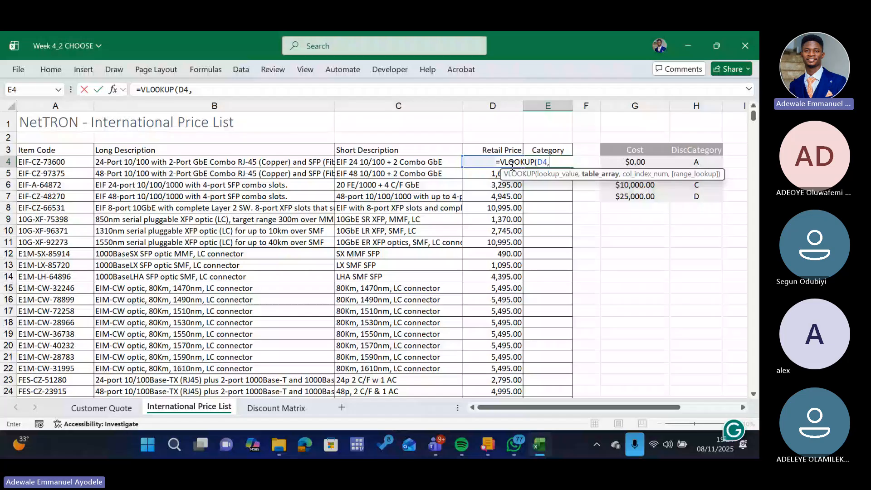
- Complete the VLOOKUP with absolute table range $G$4:$H$7 and column index 2, and fill it down the Category column
{"action": "left_click_drag", "start_coordinate": [630, 162], "coordinate": [698, 192]}
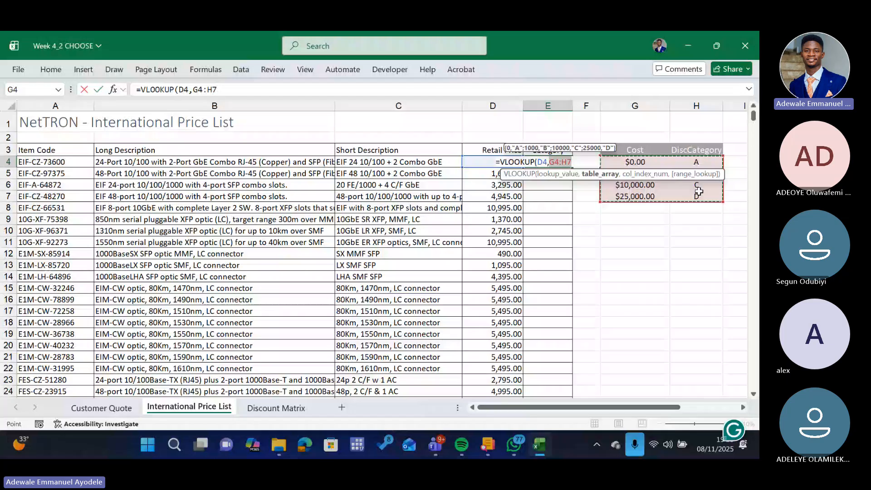
{"action": "key", "text": "F4"}
{"action": "type", "text": ","}
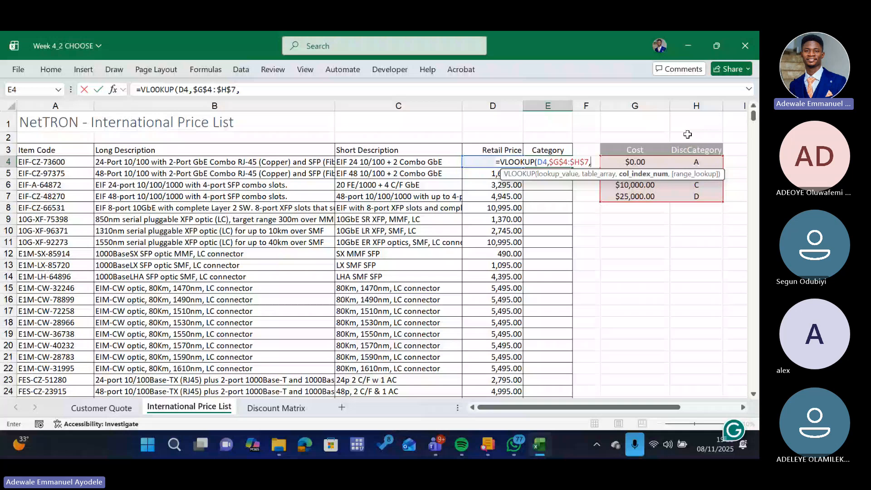
{"action": "type", "text": "2"}
{"action": "key", "text": "Return"}
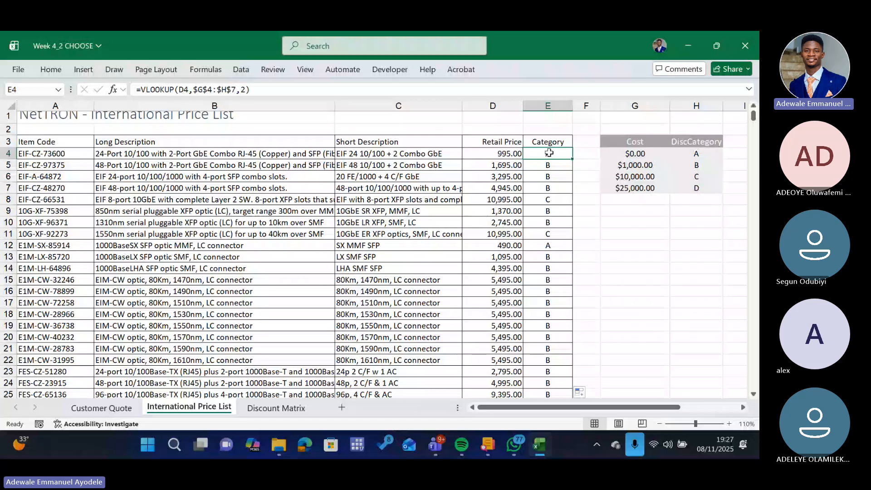
- Undo the Category fill, try the VLOOKUP down the column with relative table range G4:H7, and inspect the formula in E6
{"action": "key", "text": "ctrl+z"}
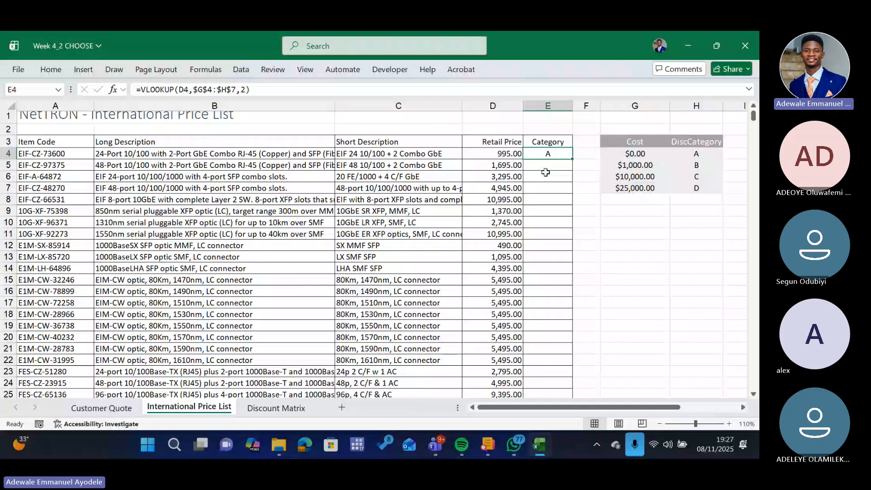
{"action": "double_click", "coordinate": [548, 155]}
{"action": "left_click_drag", "start_coordinate": [550, 154], "coordinate": [588, 158]}
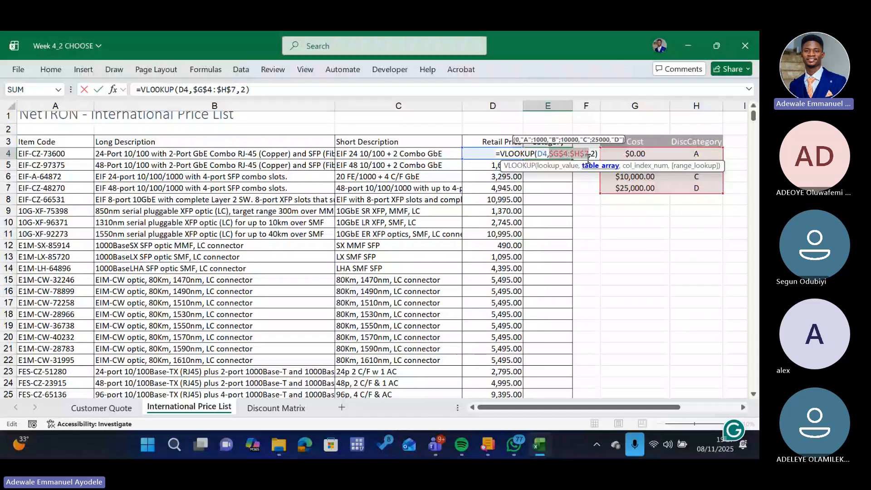
{"action": "key", "text": "Return"}
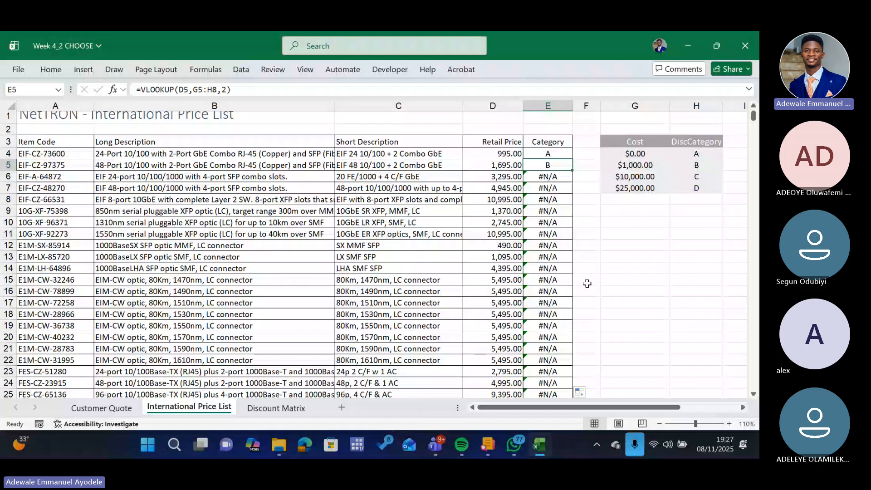
{"action": "double_click", "coordinate": [548, 177]}
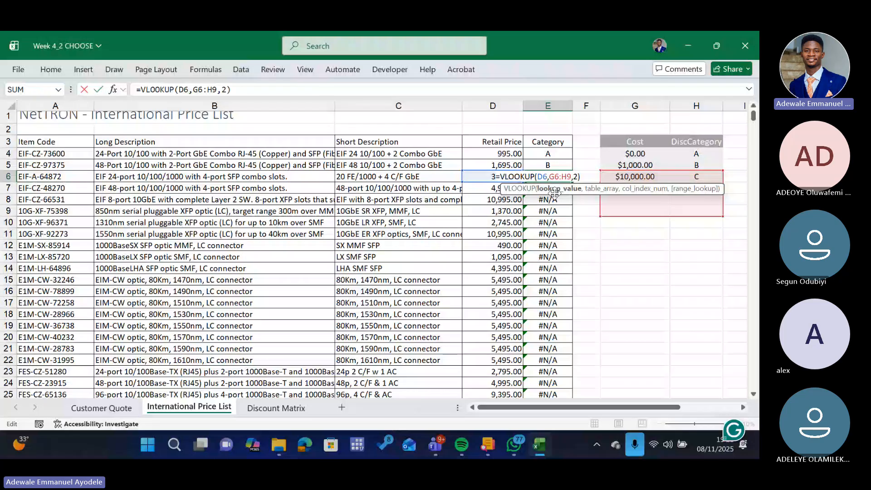
{"action": "key", "text": "Return"}
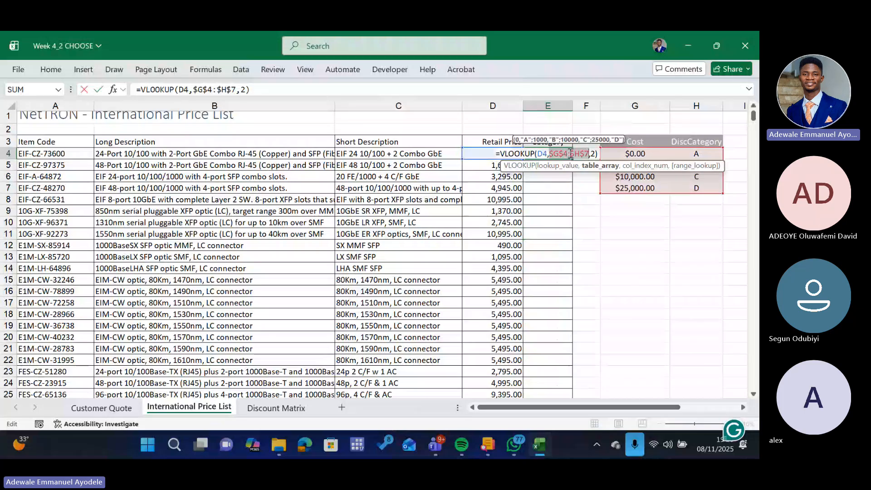
- Cycle E4's table range through its mixed references back to absolute $G$4:$H$7, and fill the formula down the Category column
{"action": "key", "text": "F4"}
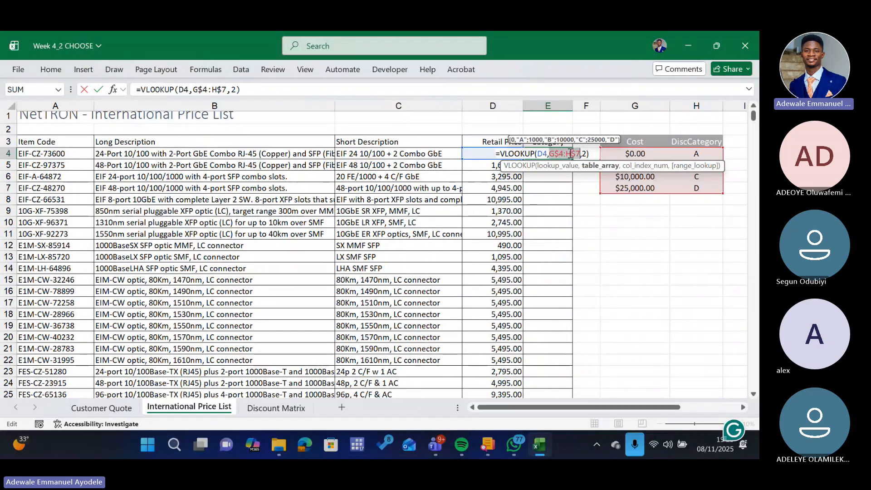
{"action": "key", "text": "F4"}
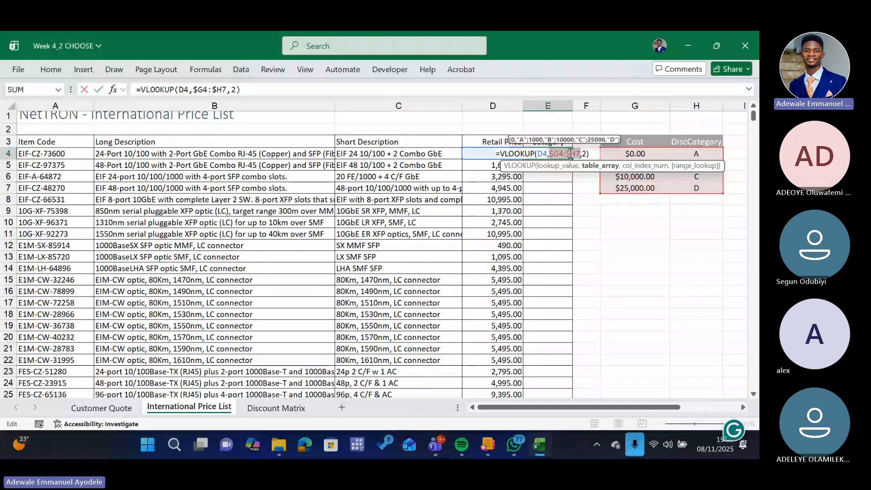
{"action": "key", "text": "F4"}
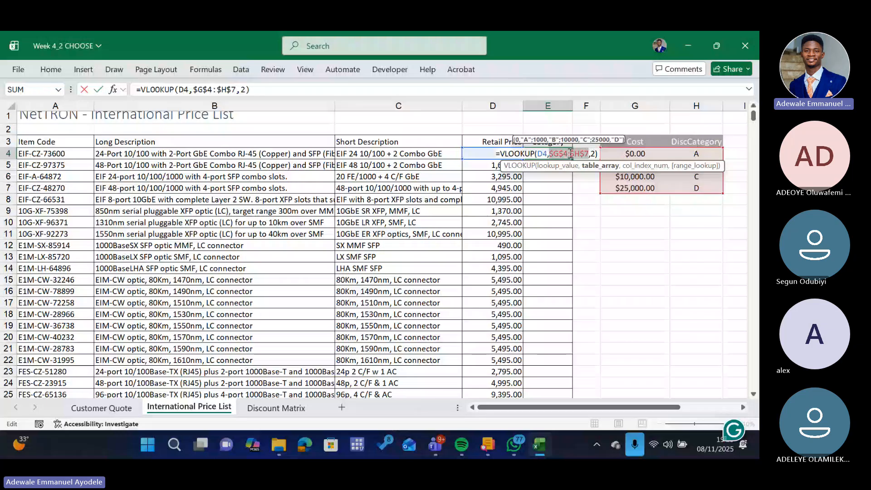
{"action": "key", "text": "ctrl+Return"}
{"action": "double_click", "coordinate": [572, 159]}
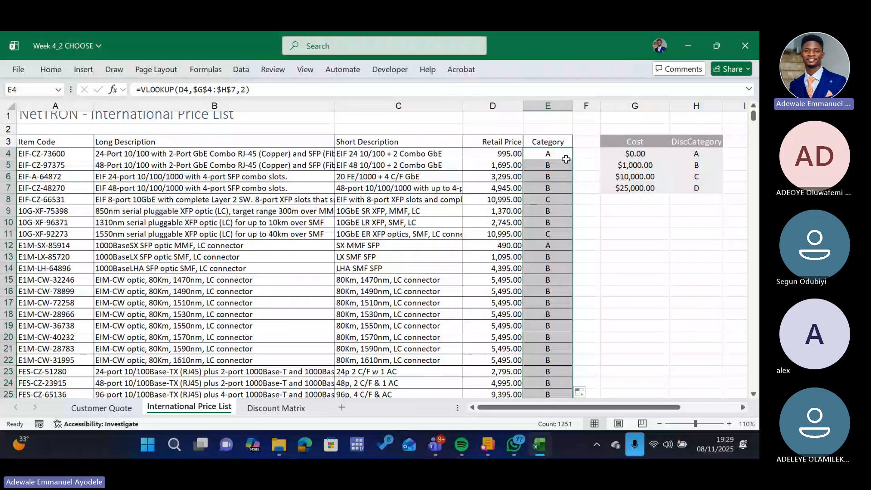
{"action": "left_click", "coordinate": [564, 164]}
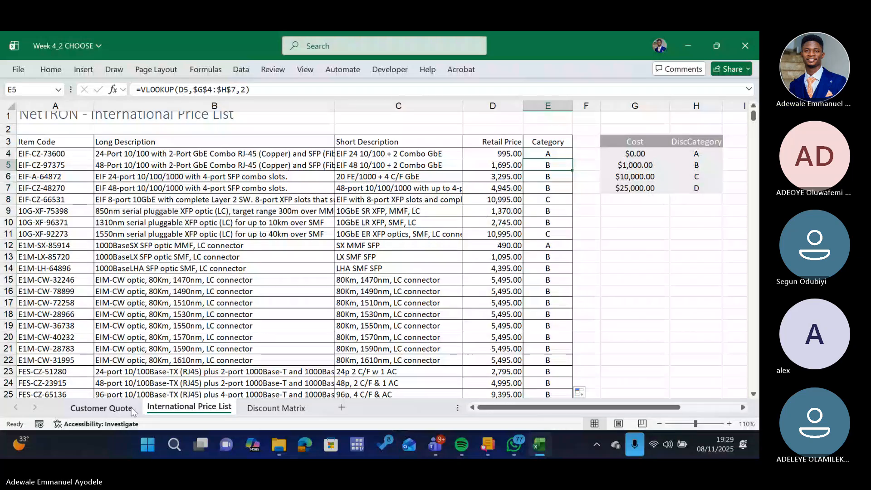
- On Customer Quote, undo the column autofills and re-enter C6's CHOOSE formula down the column with relative references K6 through K10
{"action": "left_click", "coordinate": [101, 408]}
{"action": "double_click", "coordinate": [205, 209]}
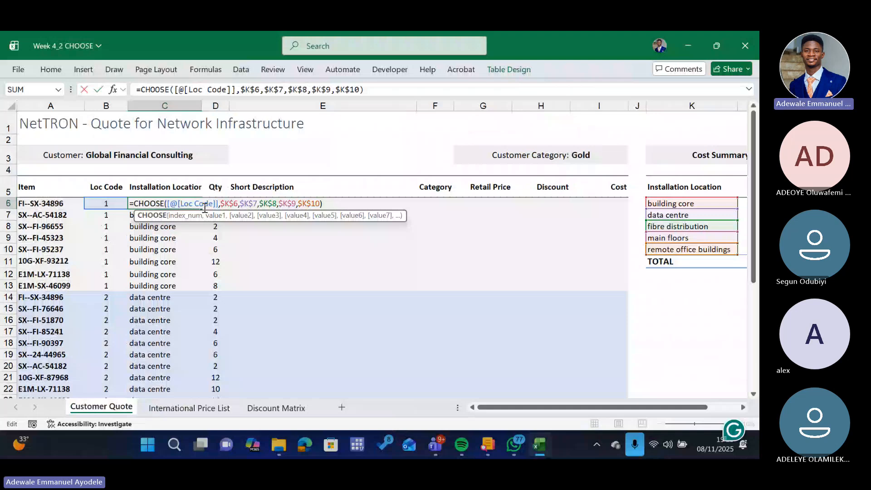
{"action": "key", "text": "Escape"}
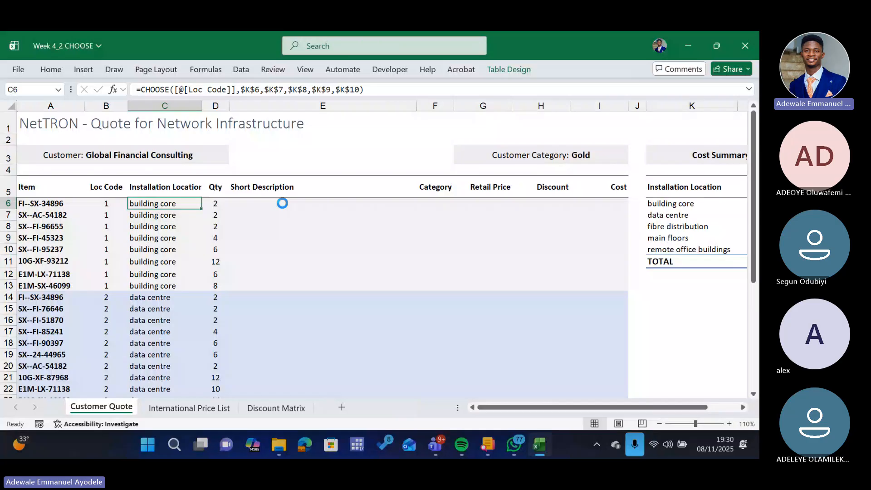
{"action": "key", "text": "ctrl+Page_Down"}
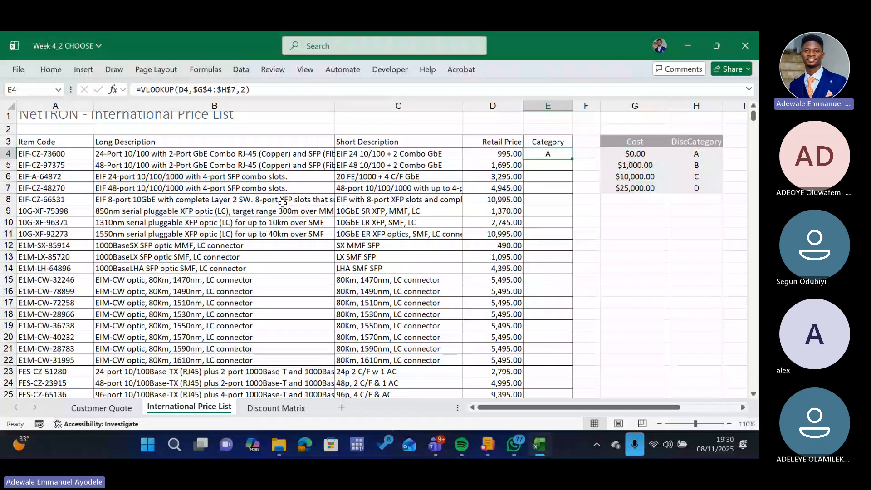
{"action": "key", "text": "ctrl+Page_Up"}
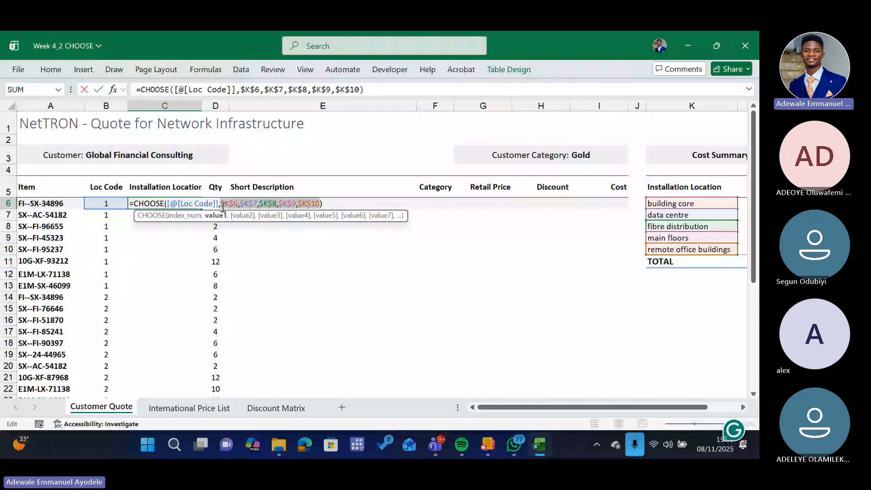
{"action": "key", "text": "F4"}
{"action": "key", "text": "F4"}
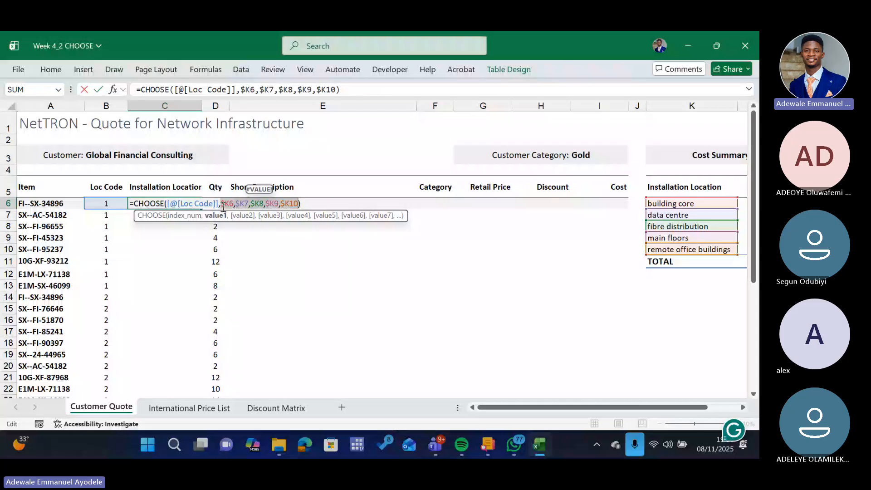
{"action": "key", "text": "Return"}
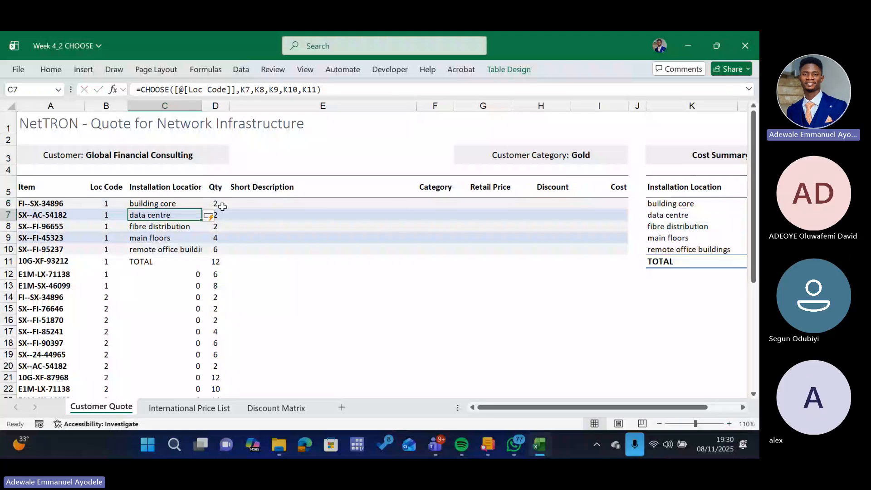
- Inspect which cells the CHOOSE formulas in C11, C12 and C13 of the Installation Location column refer to
{"action": "left_click", "coordinate": [153, 260]}
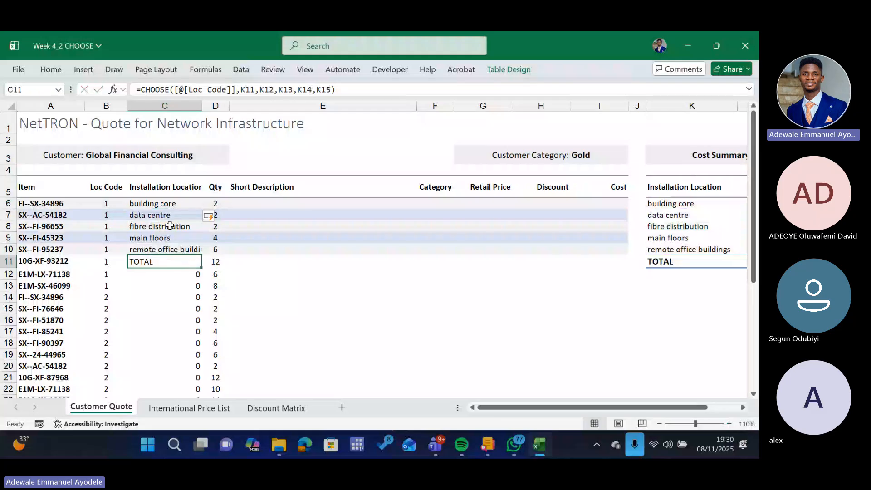
{"action": "double_click", "coordinate": [142, 261]}
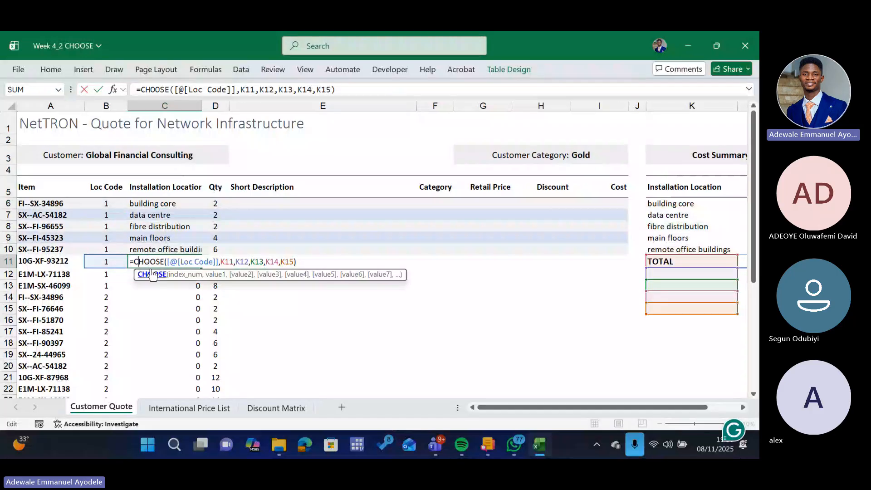
{"action": "key", "text": "Return"}
{"action": "double_click", "coordinate": [158, 275]}
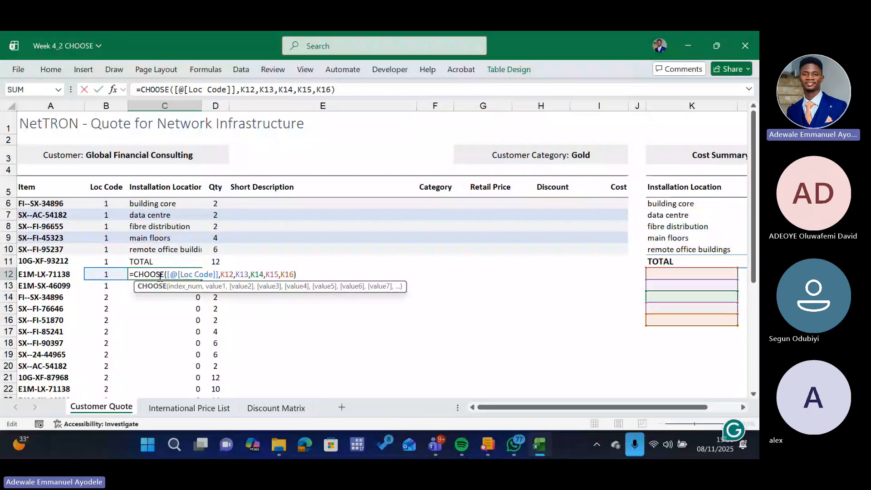
{"action": "key", "text": "Return"}
{"action": "double_click", "coordinate": [161, 286]}
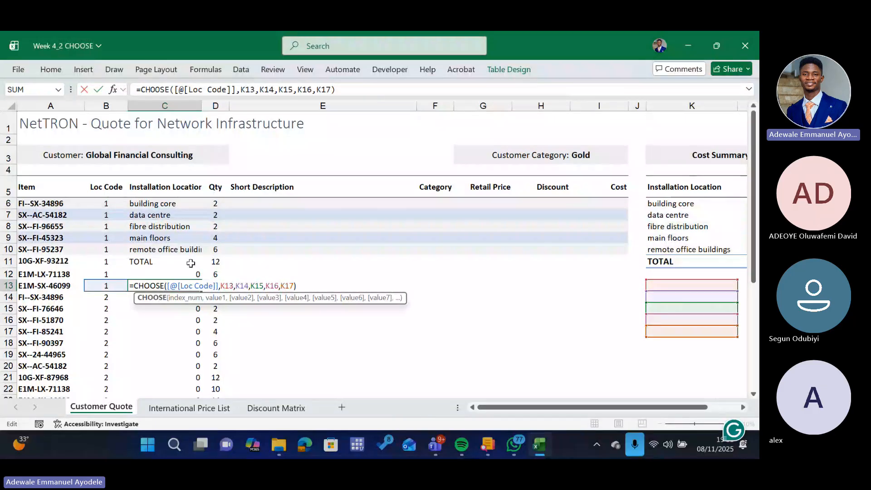
{"action": "key", "text": "ctrl+Return"}
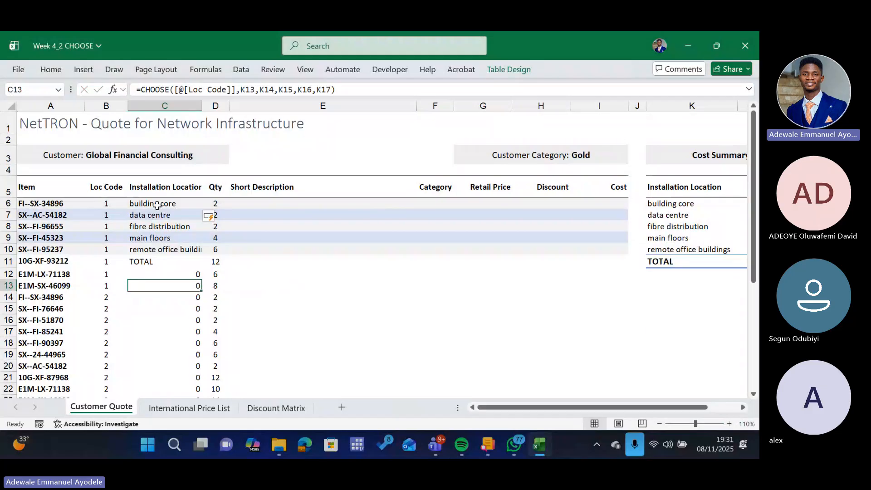
- Undo the Installation Location fill, make K6 through K10 absolute in C6's CHOOSE formula, and enter it down the column
{"action": "key", "text": "ctrl+z"}
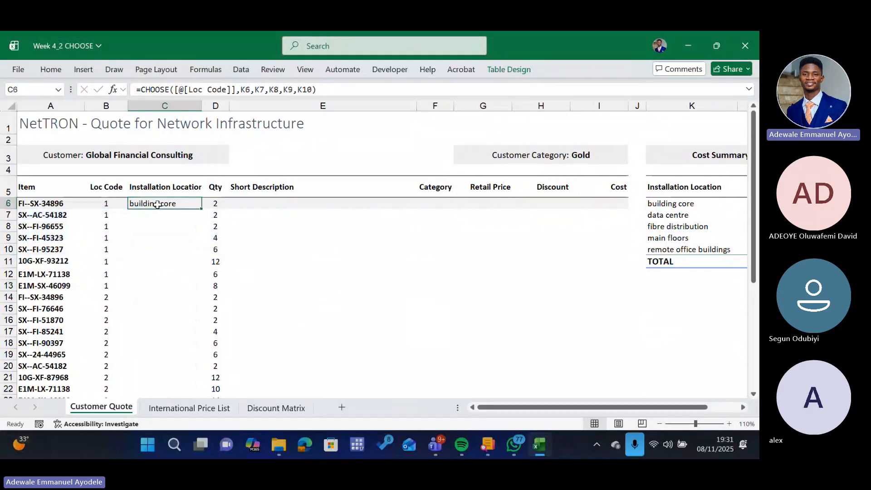
{"action": "double_click", "coordinate": [156, 204]}
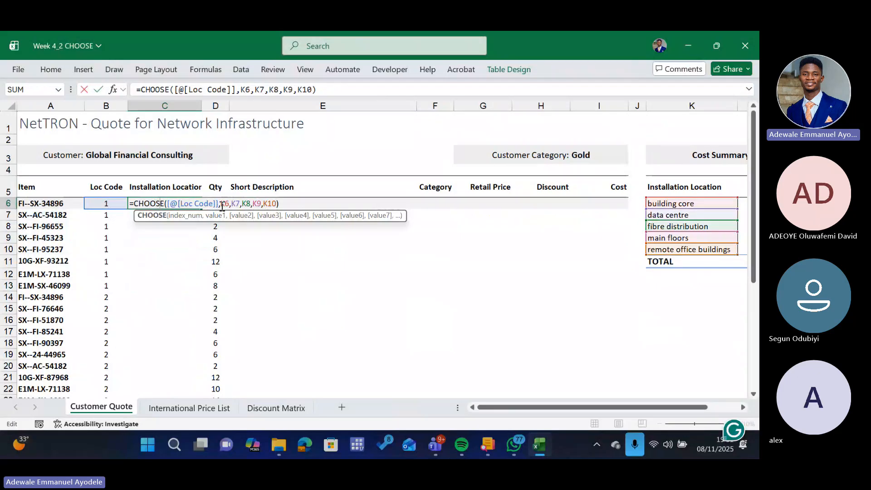
{"action": "left_click_drag", "start_coordinate": [221, 204], "coordinate": [275, 199]}
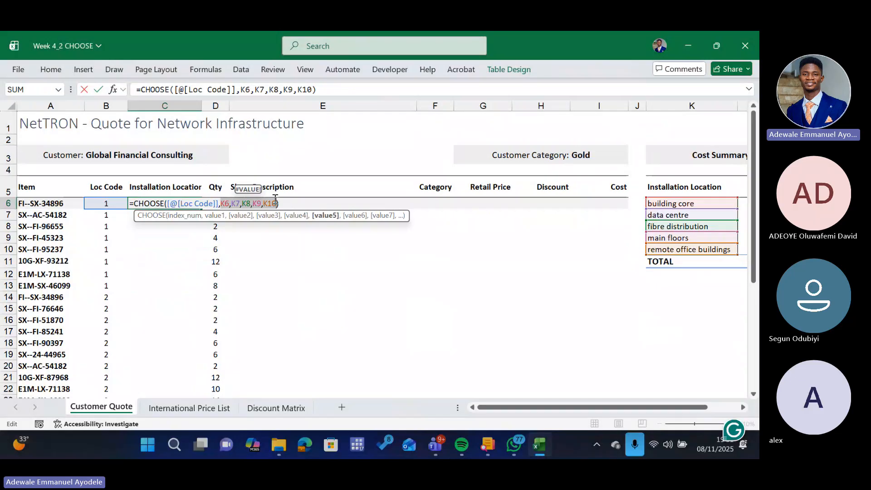
{"action": "key", "text": "F4"}
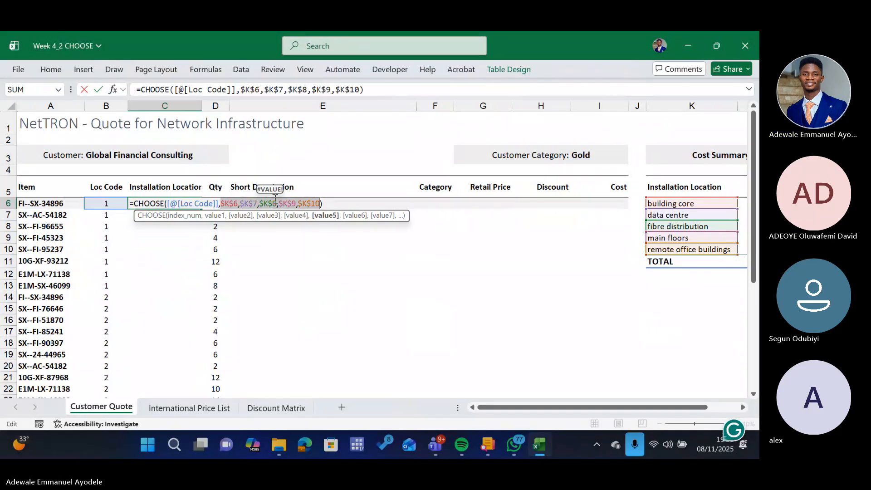
{"action": "key", "text": "Return"}
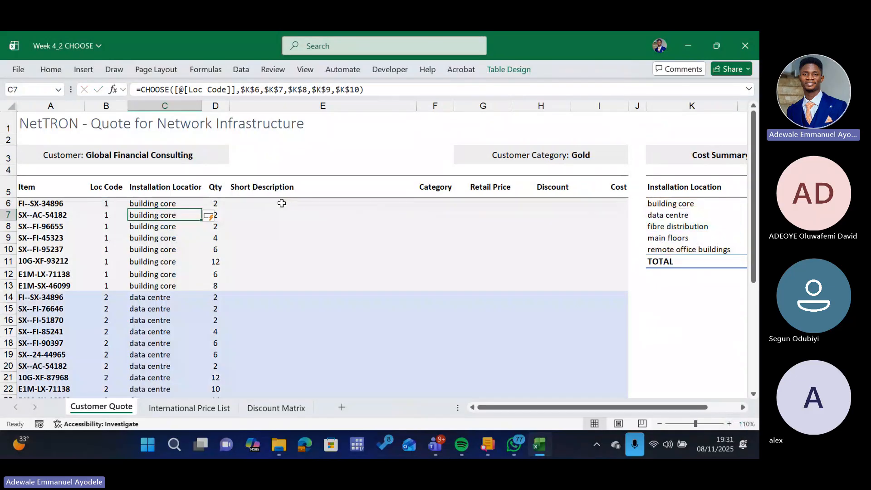
- Inspect the arguments and absolute references of the CHOOSE formula in C6
{"action": "left_click", "coordinate": [171, 204]}
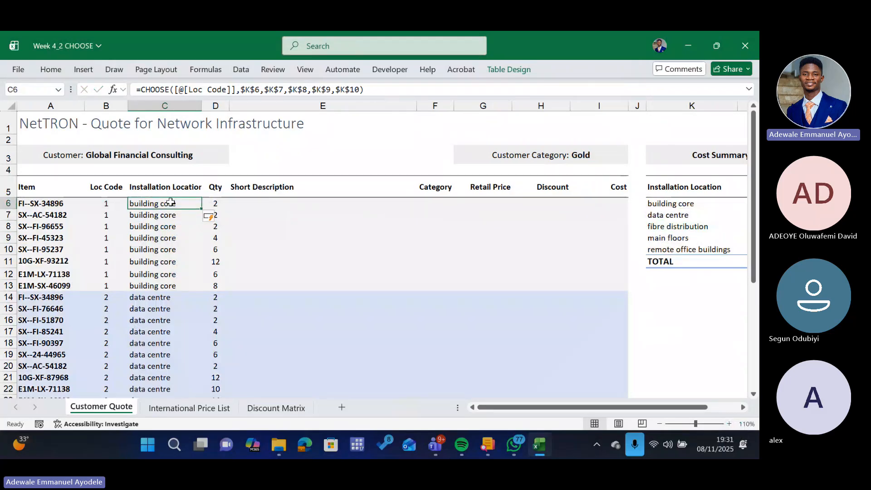
{"action": "double_click", "coordinate": [171, 203]}
{"action": "key", "text": "Escape"}
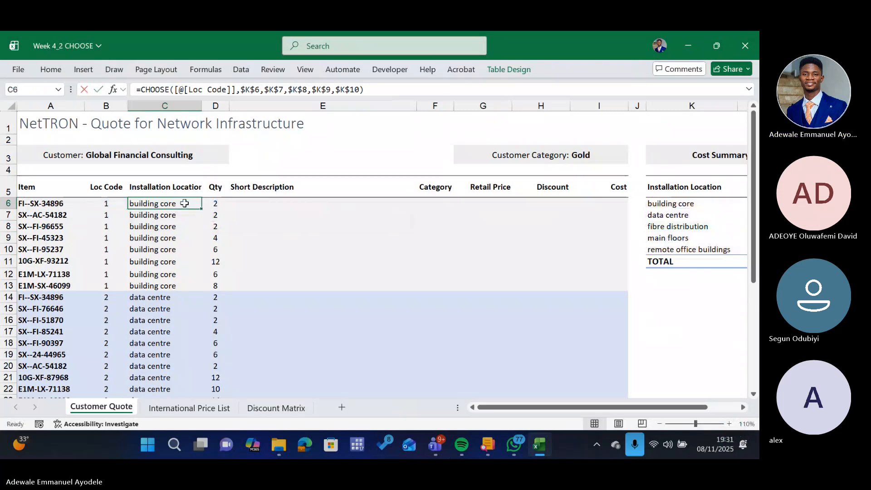
{"action": "double_click", "coordinate": [186, 204]}
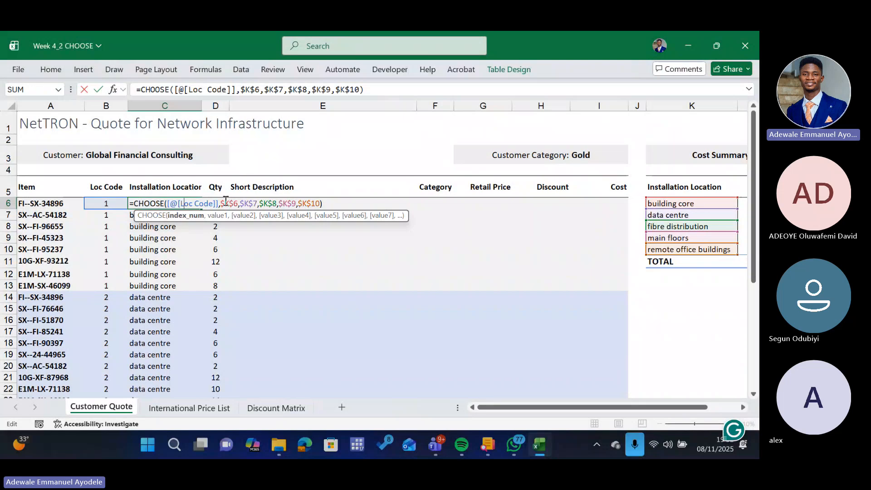
{"action": "key", "text": "Escape"}
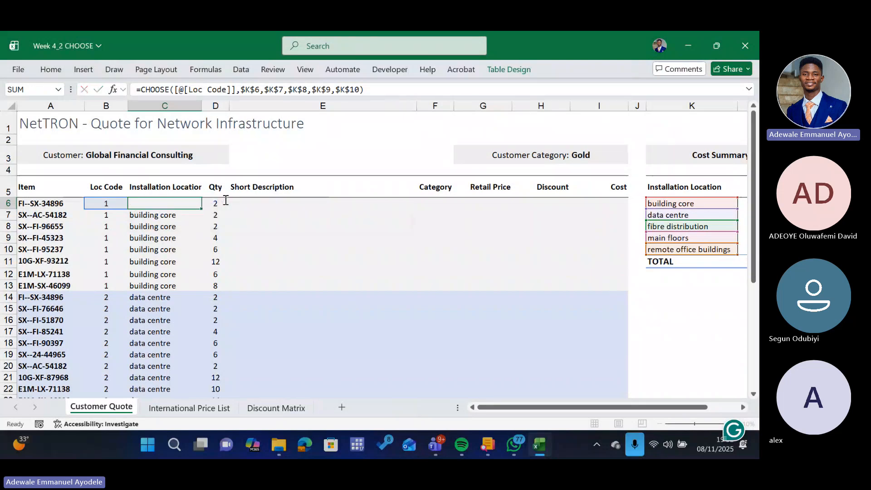
{"action": "key", "text": "ctrl+Return"}
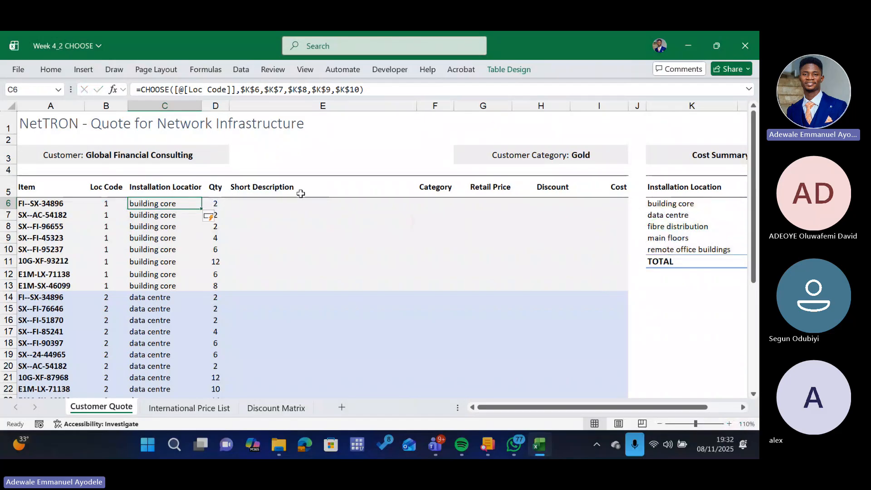
- Switch to the Teams meeting window, dismiss the recording notice, and return to the Excel workbook
{"action": "left_click", "coordinate": [293, 208]}
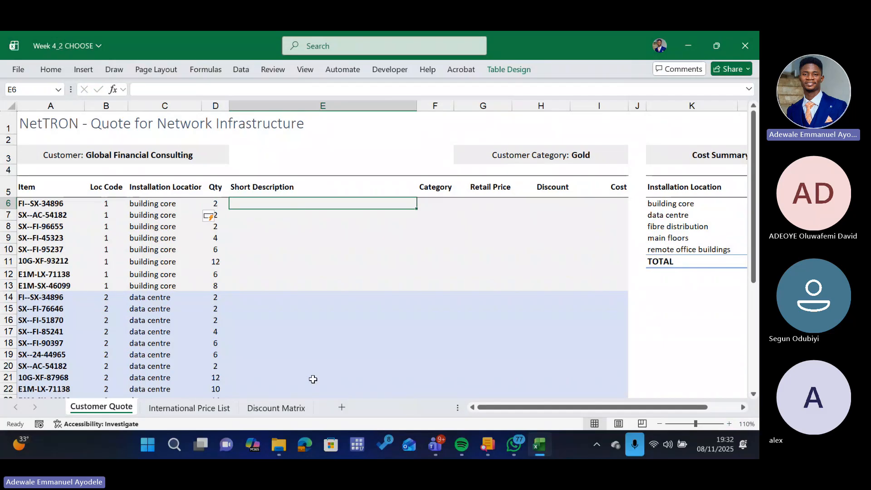
{"action": "mouse_move", "coordinate": [435, 444]}
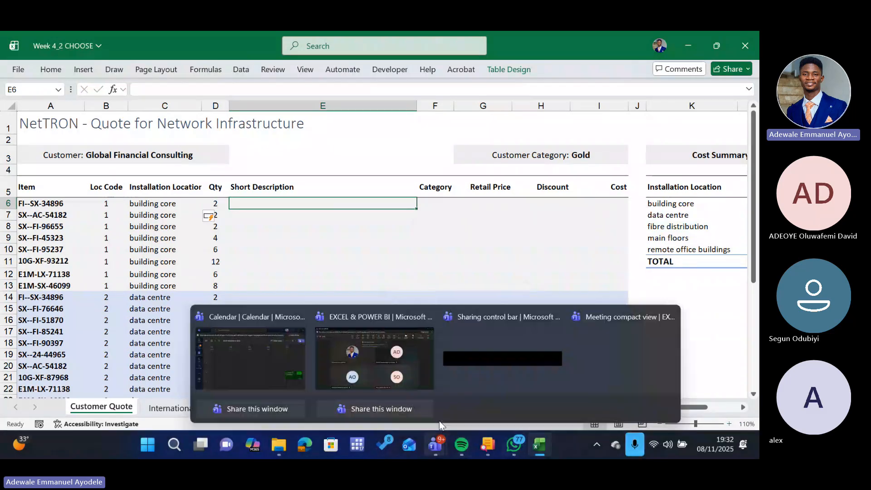
{"action": "left_click", "coordinate": [406, 368]}
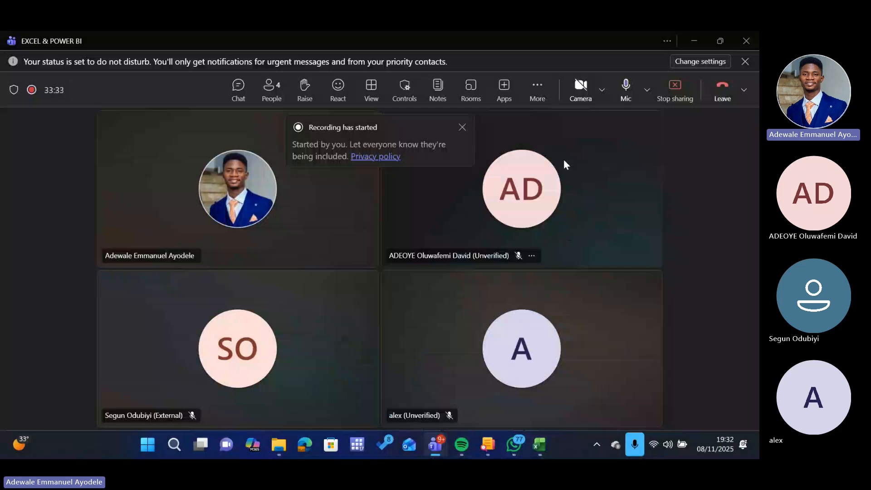
{"action": "left_click", "coordinate": [462, 127]}
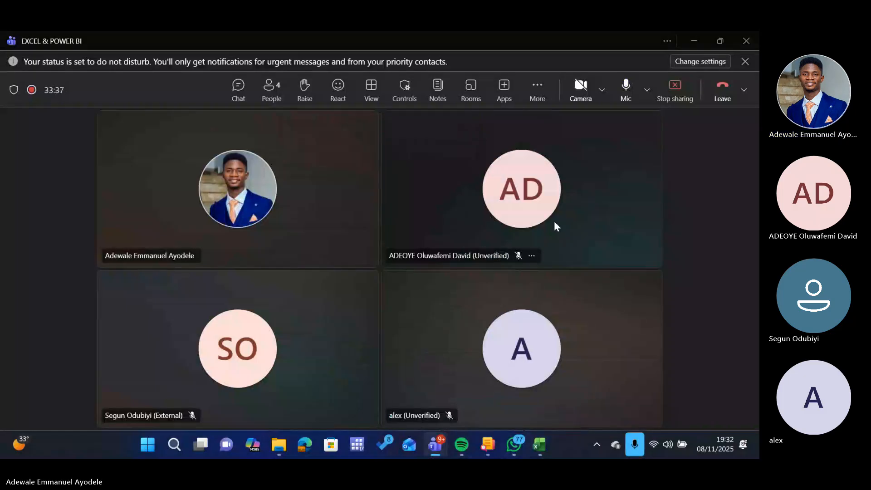
{"action": "mouse_move", "coordinate": [514, 443]}
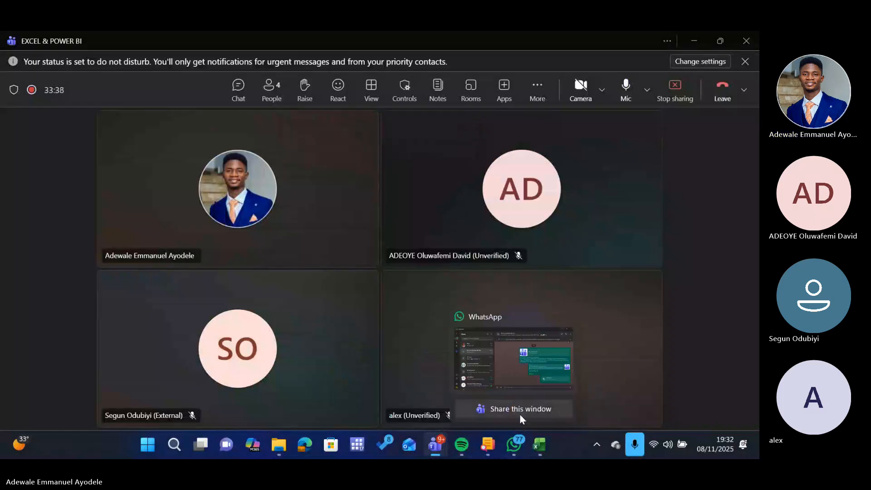
{"action": "left_click", "coordinate": [534, 439]}
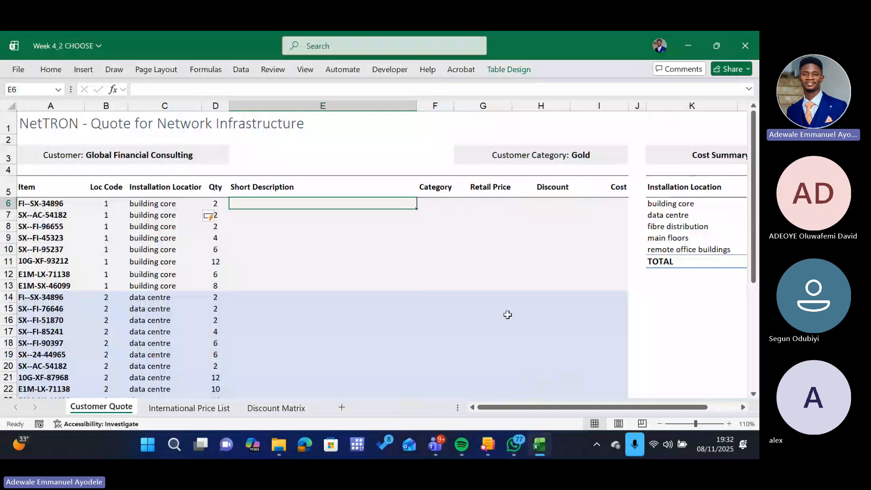
- Switch to the Teams meeting to check the meeting chat, then close the chat and minimize the meeting window
{"action": "mouse_move", "coordinate": [523, 445]}
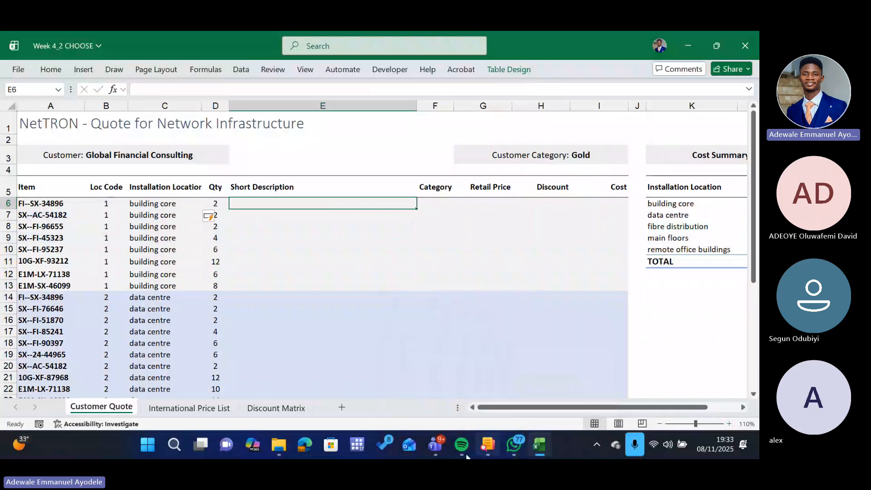
{"action": "mouse_move", "coordinate": [435, 445]}
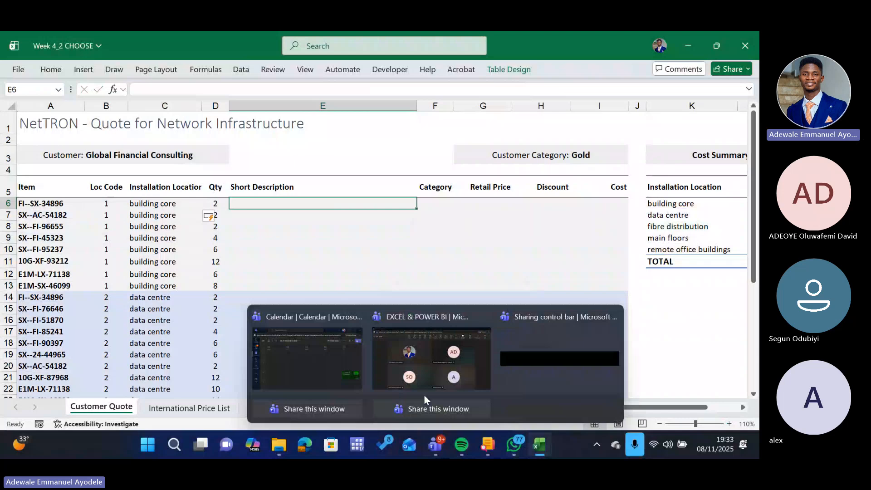
{"action": "left_click", "coordinate": [420, 375]}
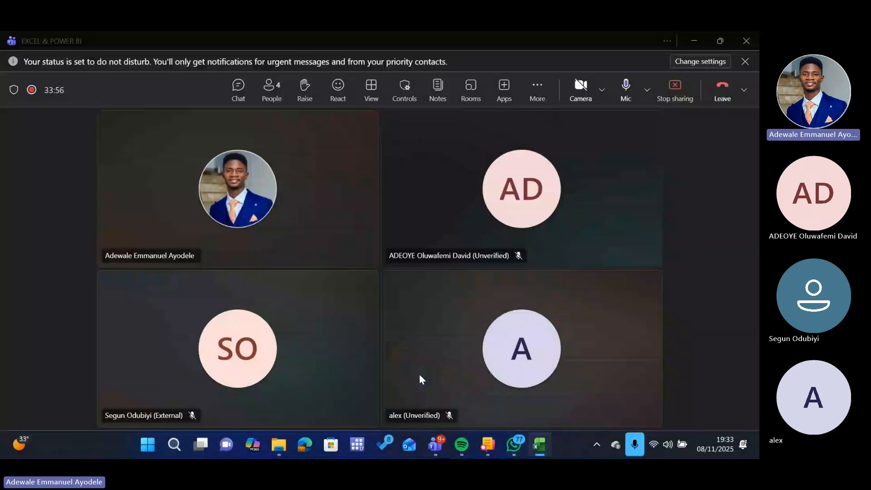
{"action": "left_click", "coordinate": [244, 97]}
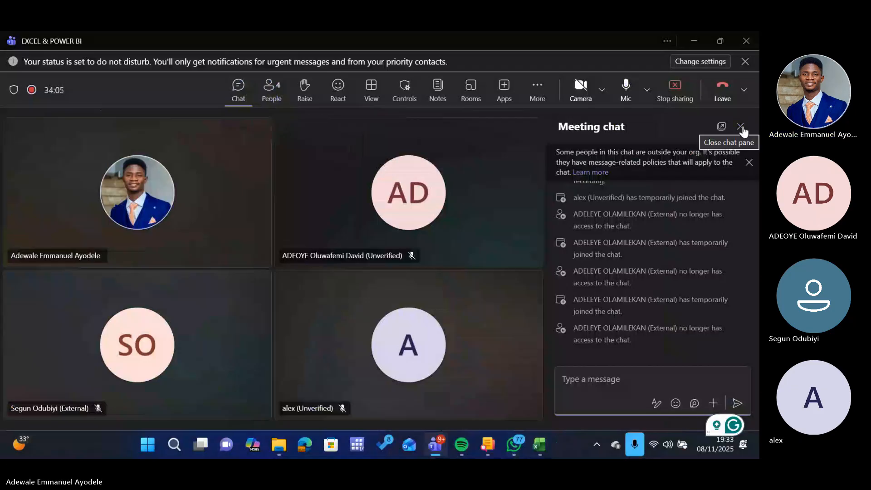
{"action": "left_click", "coordinate": [741, 126]}
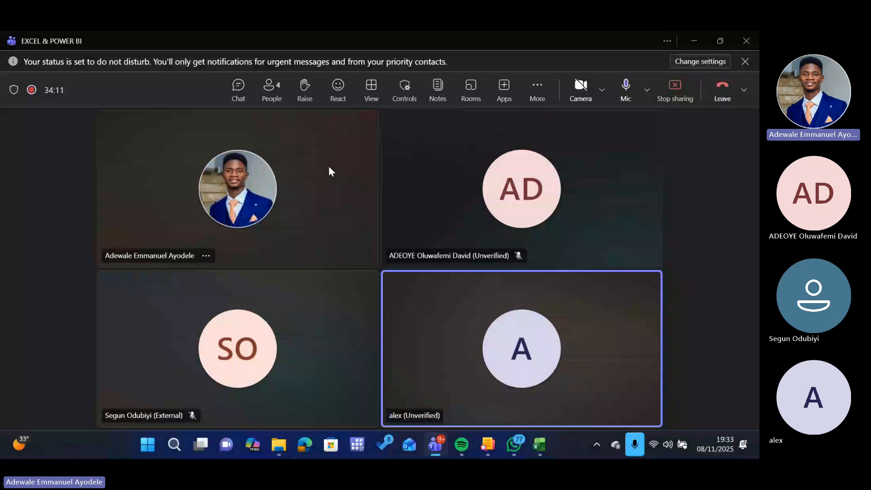
{"action": "left_click", "coordinate": [694, 40]}
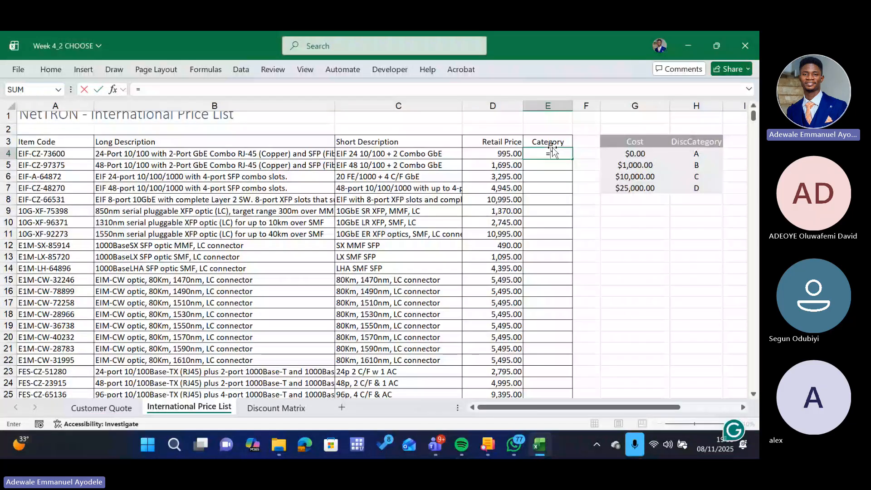
- In E4 of International Price List, begin a VLOOKUP formula with D4 as lookup value and G4:H7 as table range
{"action": "type", "text": "=VLOOKUP("}
{"action": "left_click", "coordinate": [507, 153]}
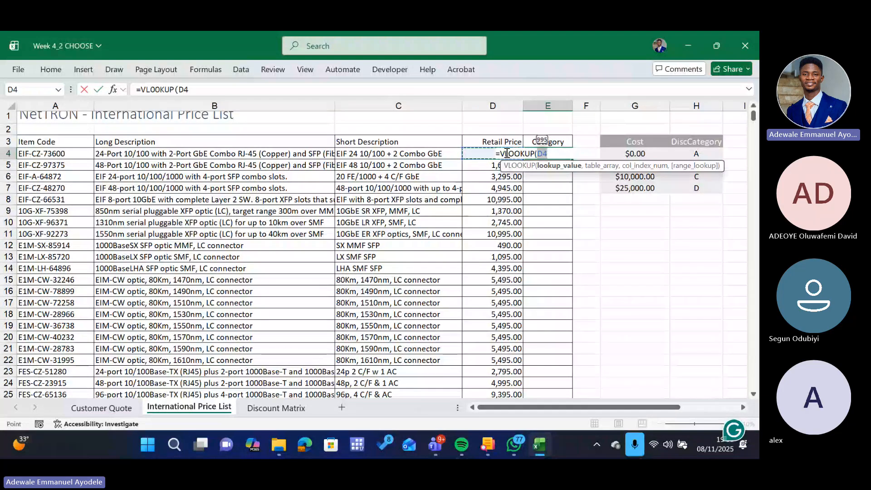
{"action": "type", "text": ","}
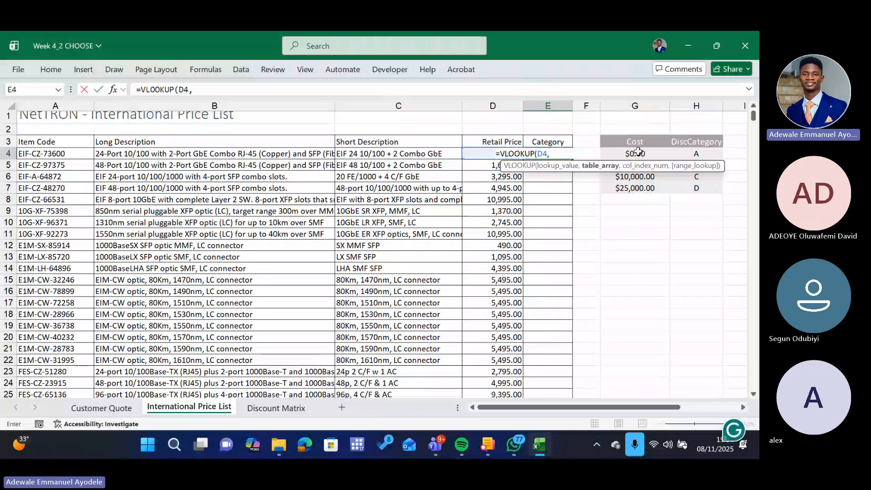
{"action": "left_click_drag", "start_coordinate": [637, 152], "coordinate": [673, 176]}
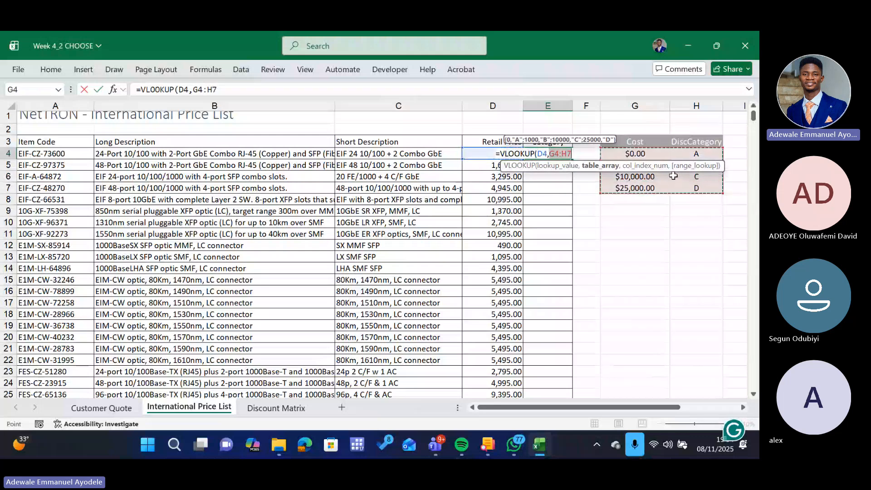
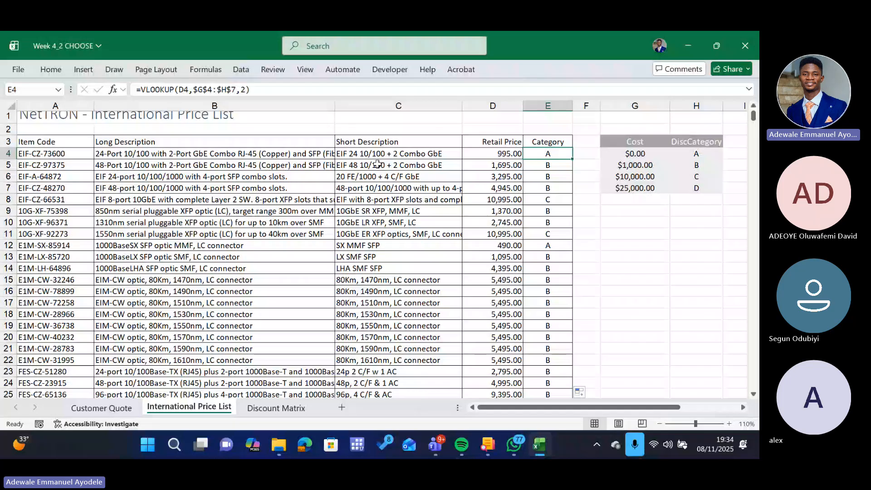
- Compare the item codes on Customer Quote with the item codes and descriptions on International Price List
{"action": "key", "text": "ctrl+Page_Up"}
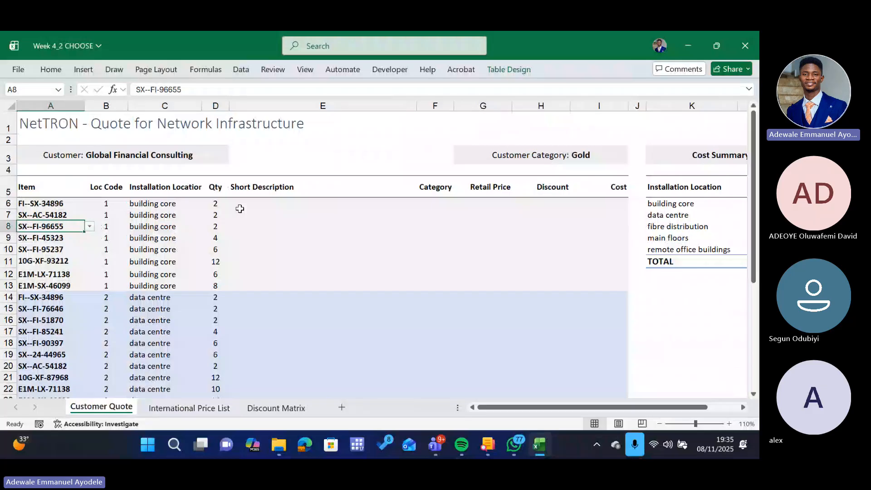
{"action": "key", "text": "ctrl+Page_Down"}
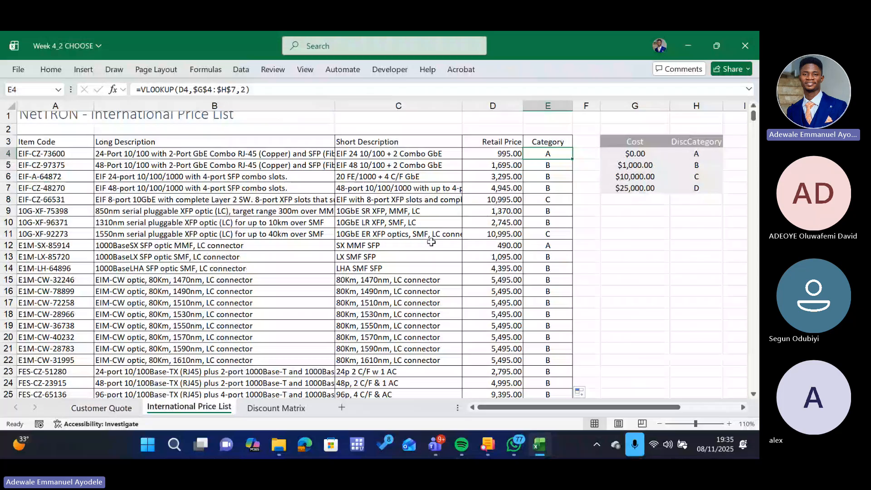
{"action": "key", "text": "ctrl+Page_Up"}
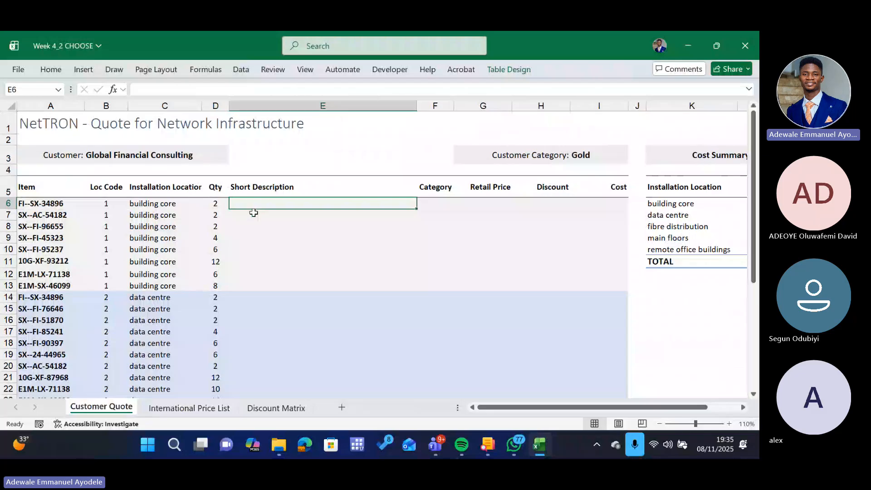
{"action": "left_click", "coordinate": [66, 203]}
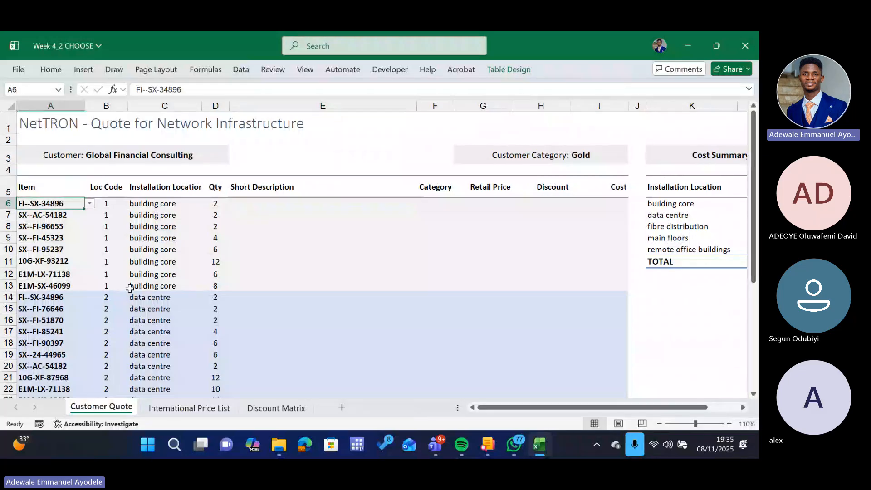
{"action": "left_click", "coordinate": [171, 408]}
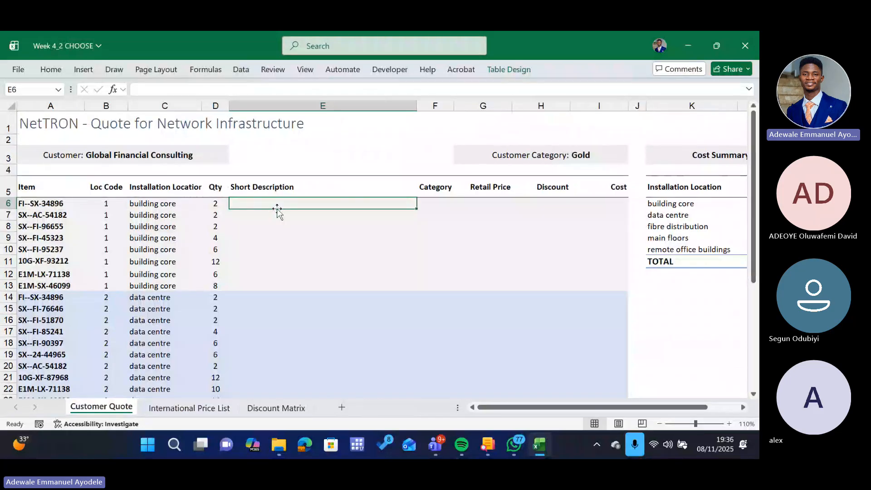
- In E6 of Customer Quote, begin a VLOOKUP with the row's Item as lookup value and International Price List A4:E1254 as table range
{"action": "type", "text": "="}
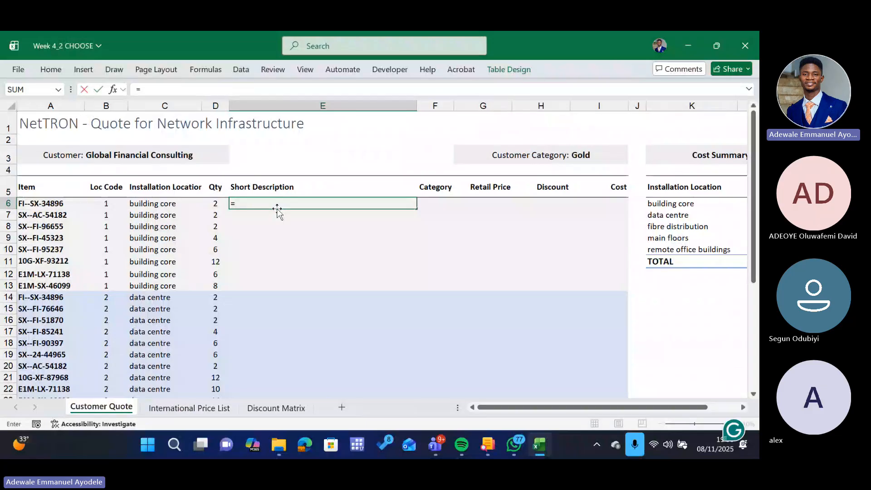
{"action": "type", "text": "vl"}
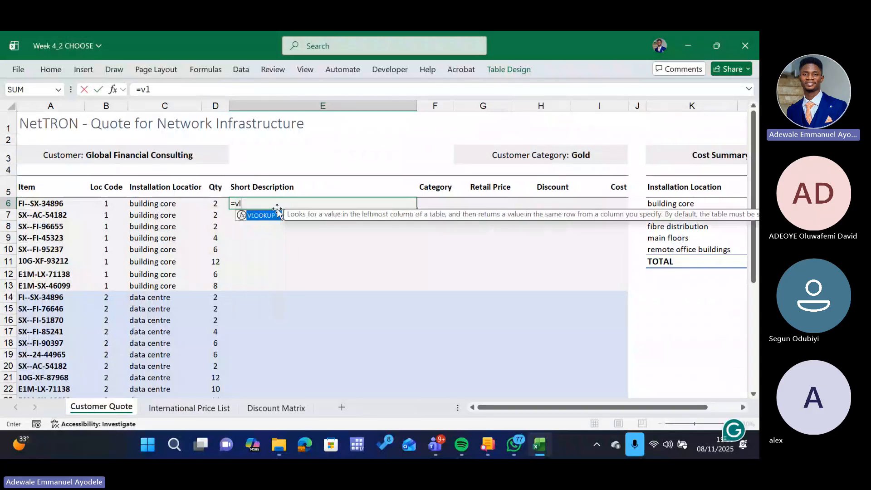
{"action": "key", "text": "Tab"}
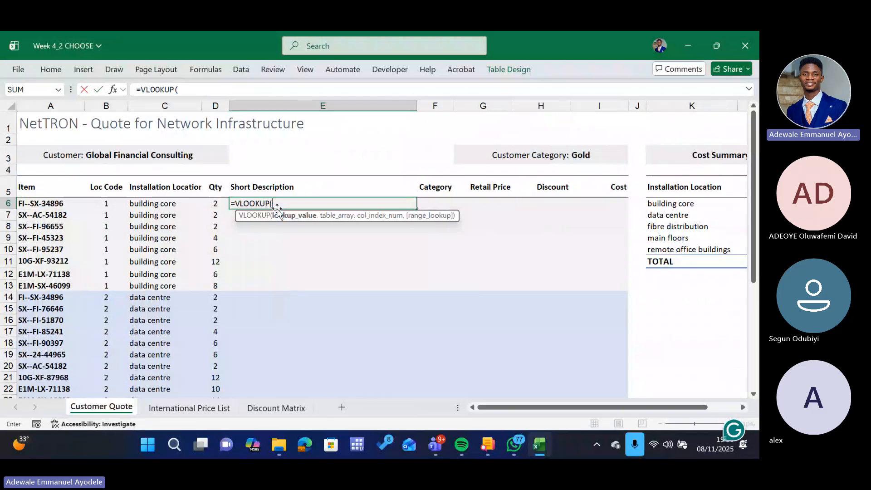
{"action": "left_click", "coordinate": [37, 203]}
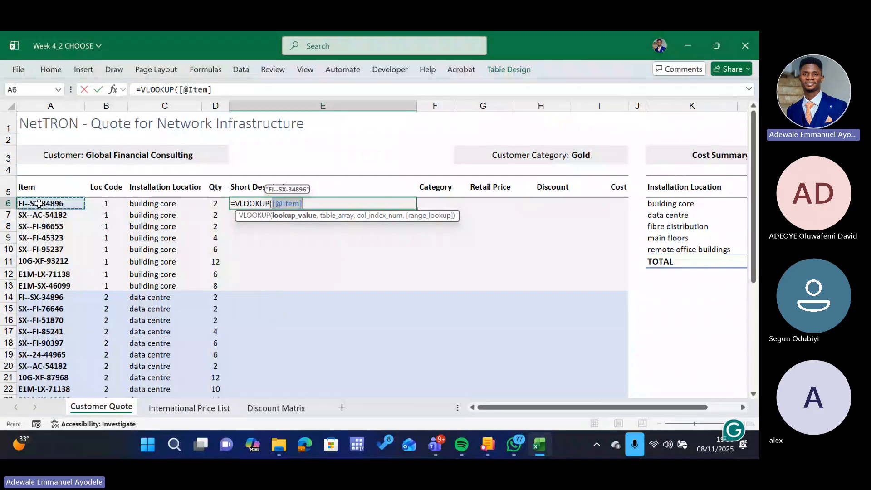
{"action": "type", "text": ","}
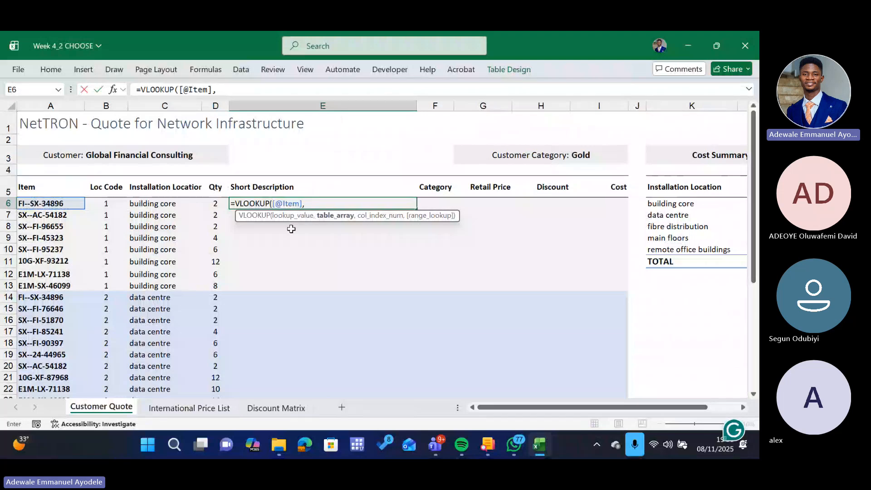
{"action": "left_click", "coordinate": [181, 409]}
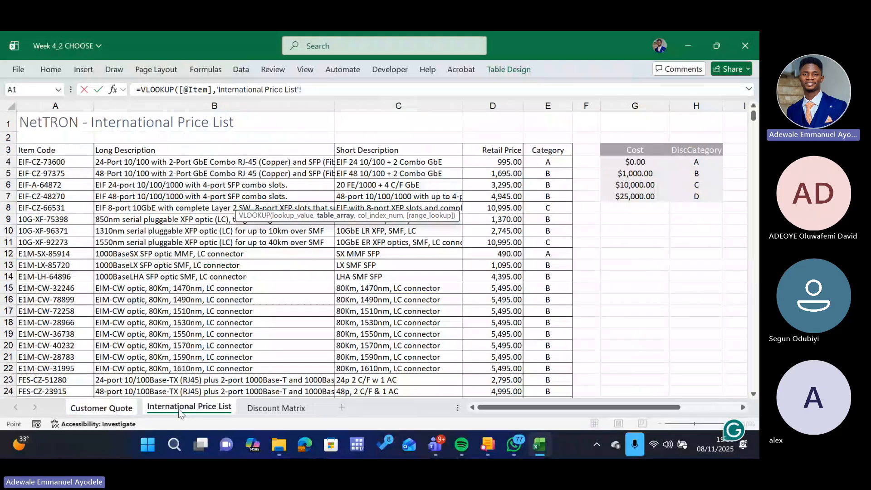
{"action": "left_click", "coordinate": [44, 162]}
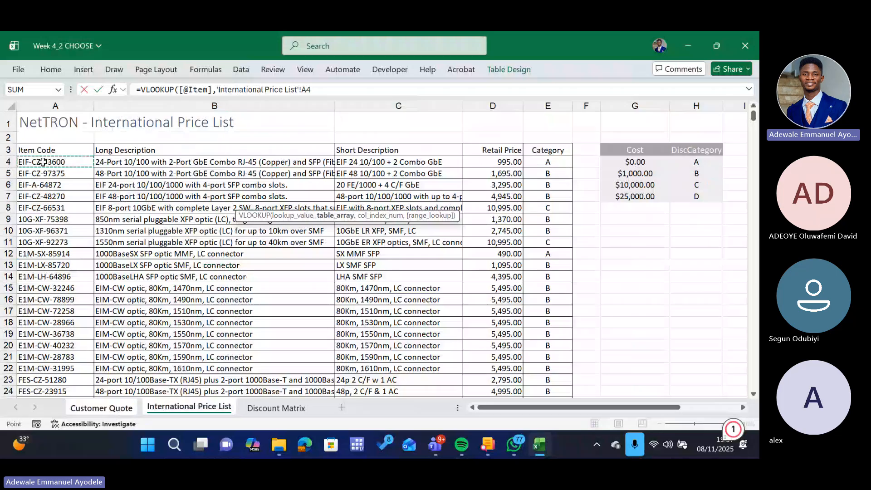
{"action": "key", "text": "ctrl+shift+Right"}
{"action": "key", "text": "ctrl+shift+Down"}
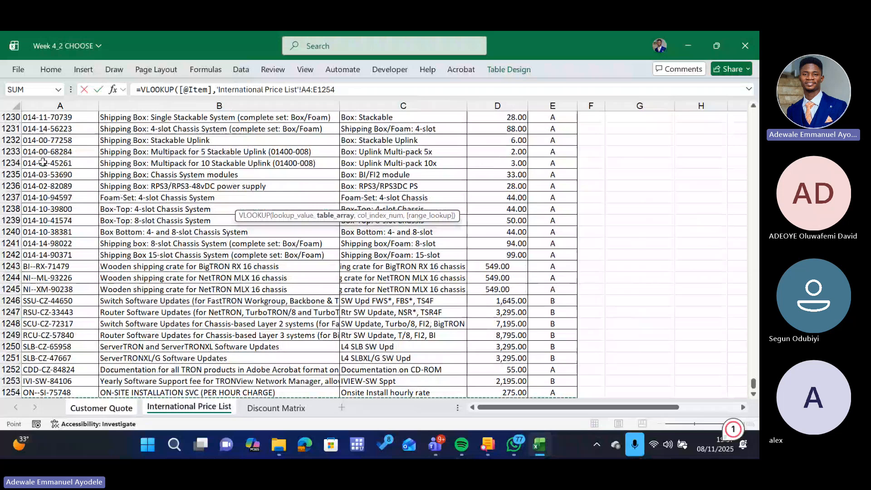
{"action": "type", "text": ","}
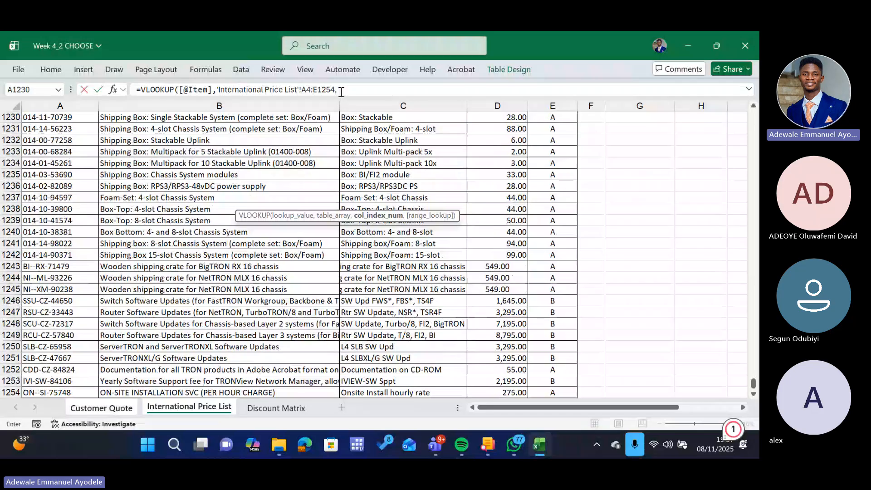
- Complete the E6 VLOOKUP with column index 3 and FALSE for exact match, and undo the automatic fill down the column
{"action": "left_click_drag", "start_coordinate": [753, 383], "coordinate": [754, 112]}
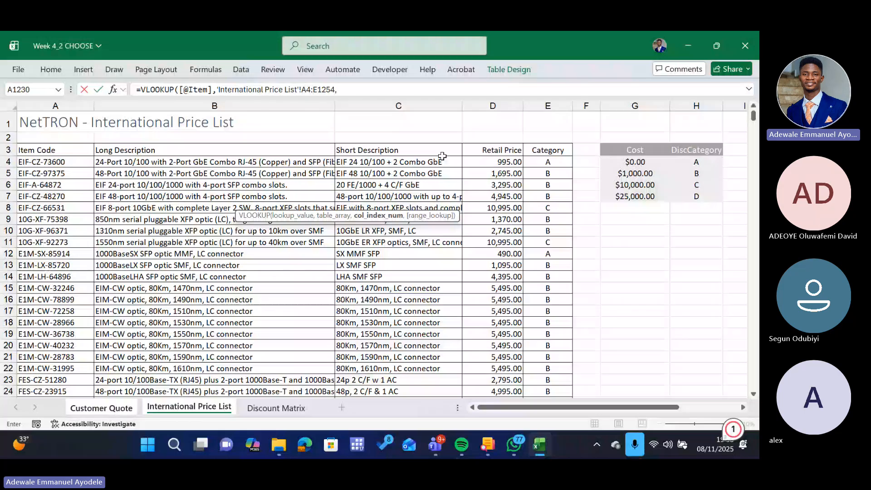
{"action": "type", "text": "3,"}
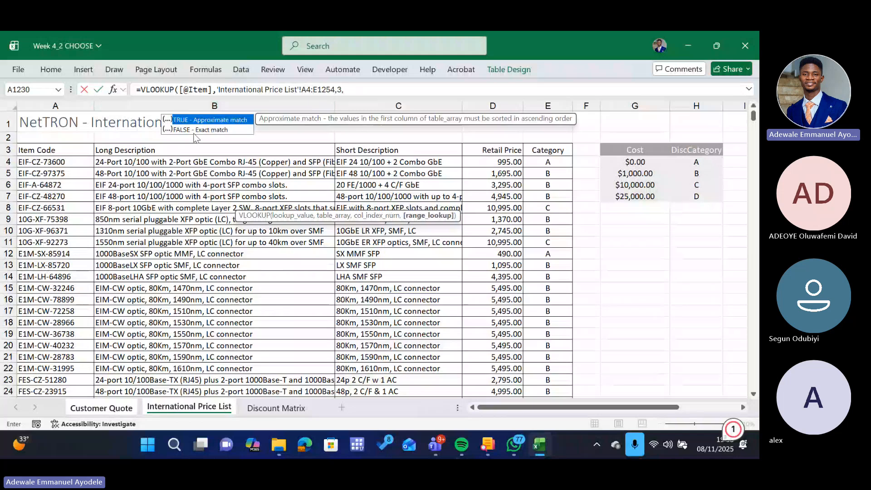
{"action": "double_click", "coordinate": [201, 129]}
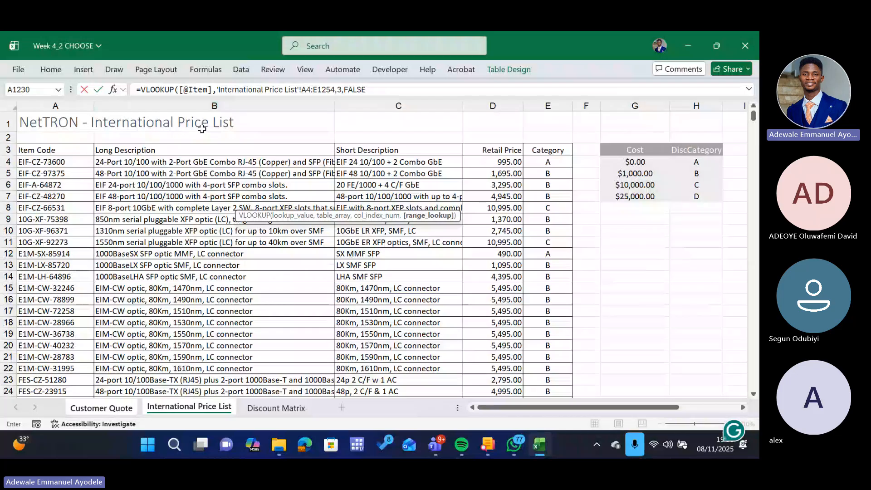
{"action": "type", "text": ")"}
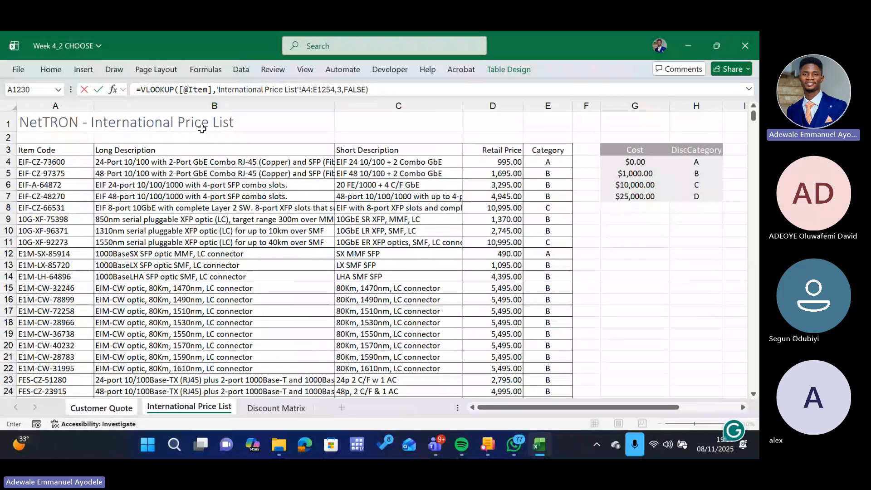
{"action": "key", "text": "Return"}
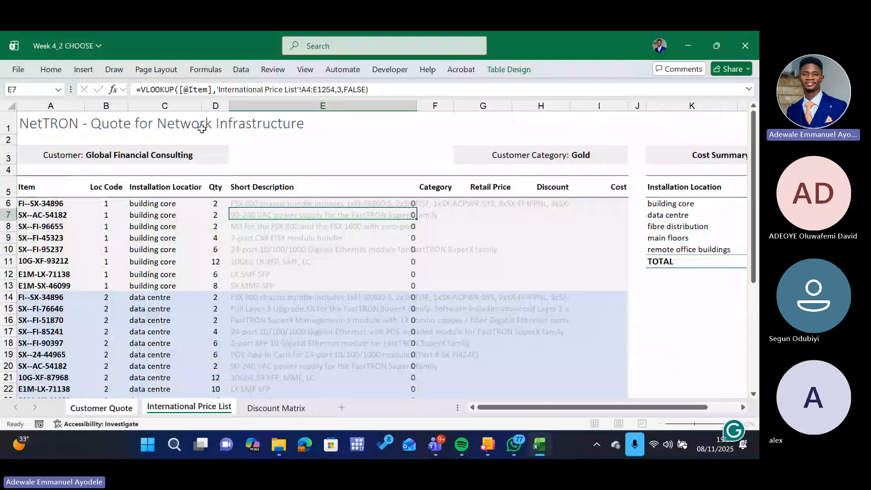
{"action": "left_click", "coordinate": [300, 201]}
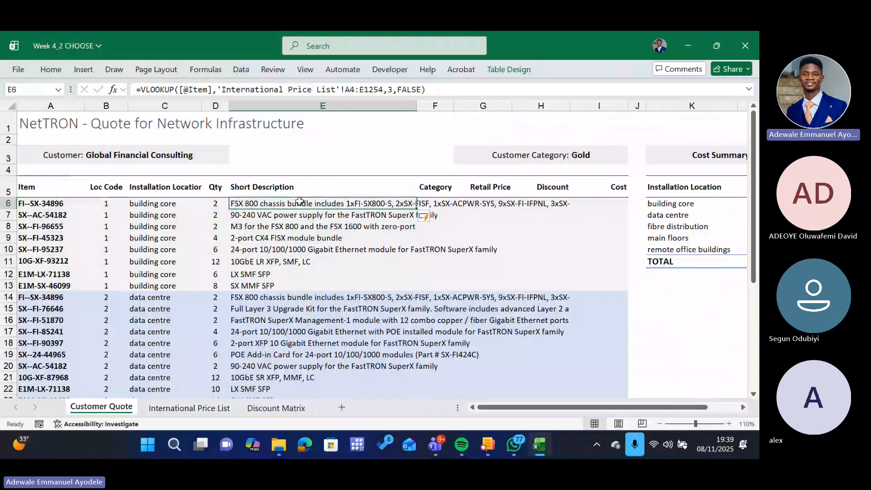
{"action": "key", "text": "ctrl+z"}
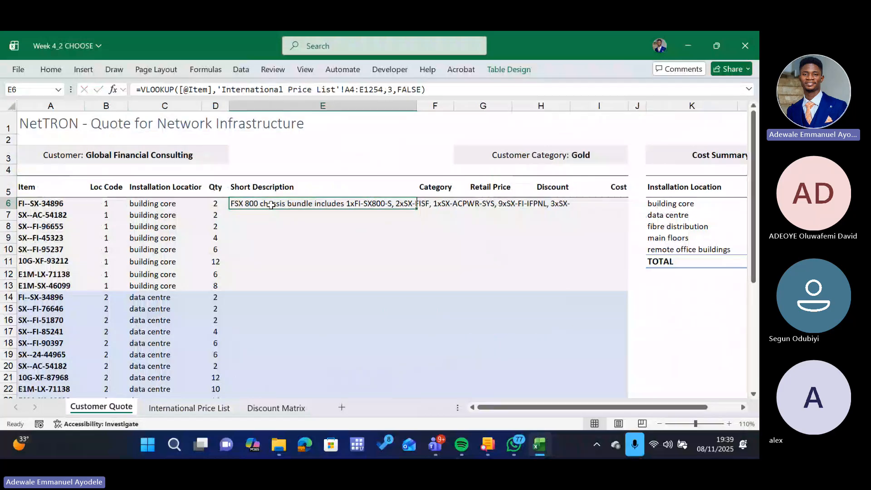
- Replace FALSE with 0 as the exact-match argument of the VLOOKUP in E6
{"action": "double_click", "coordinate": [271, 204]}
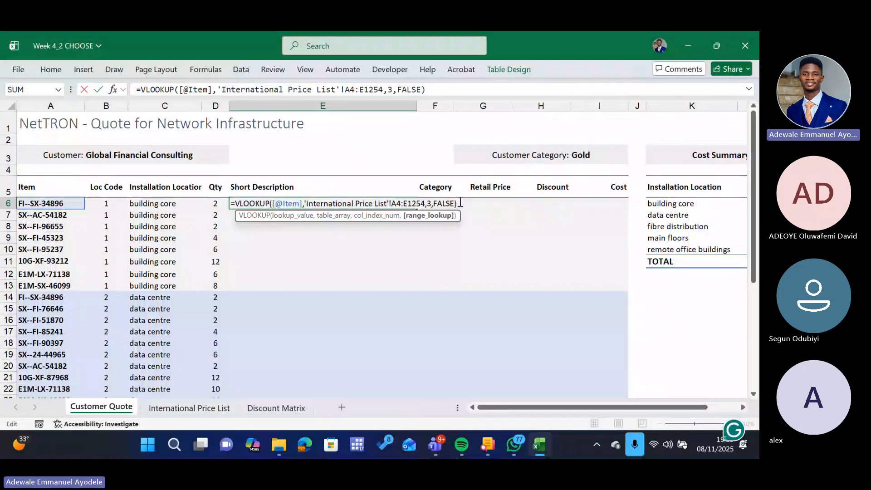
{"action": "key", "text": "BackSpace"}
{"action": "key", "text": "BackSpace"}
{"action": "key", "text": "BackSpace"}
{"action": "key", "text": "BackSpace"}
{"action": "key", "text": "BackSpace"}
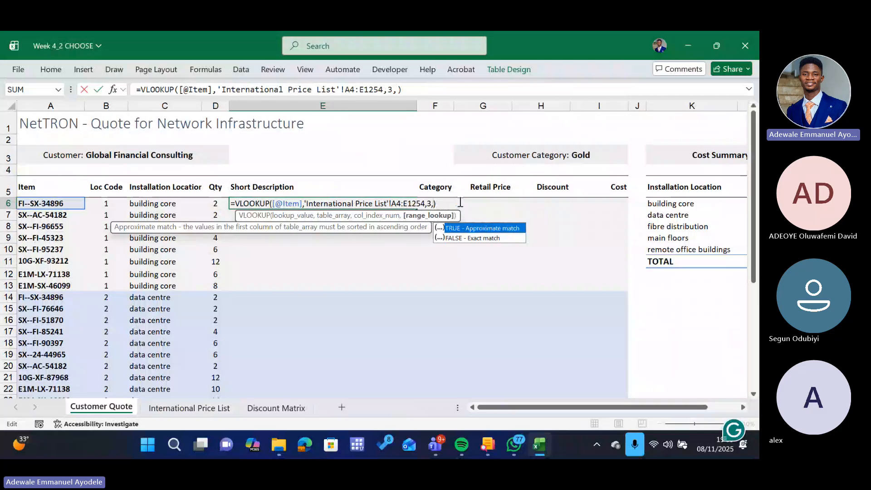
{"action": "type", "text": "0"}
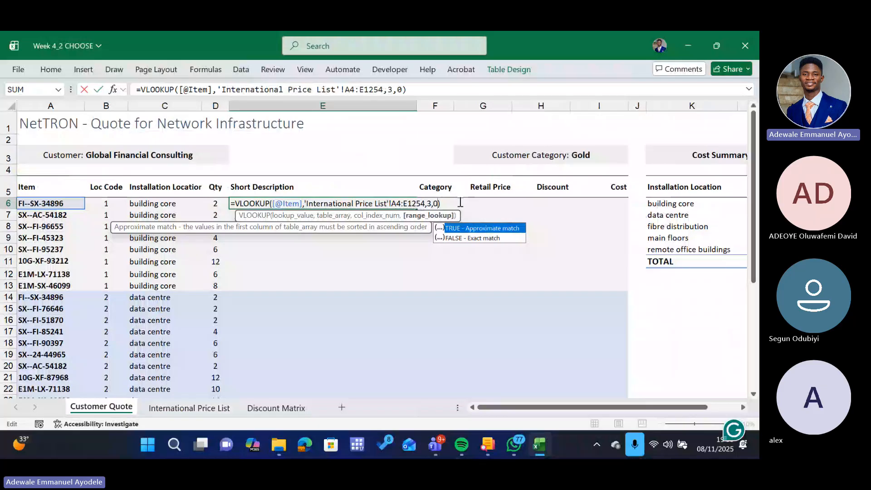
{"action": "key", "text": "Return"}
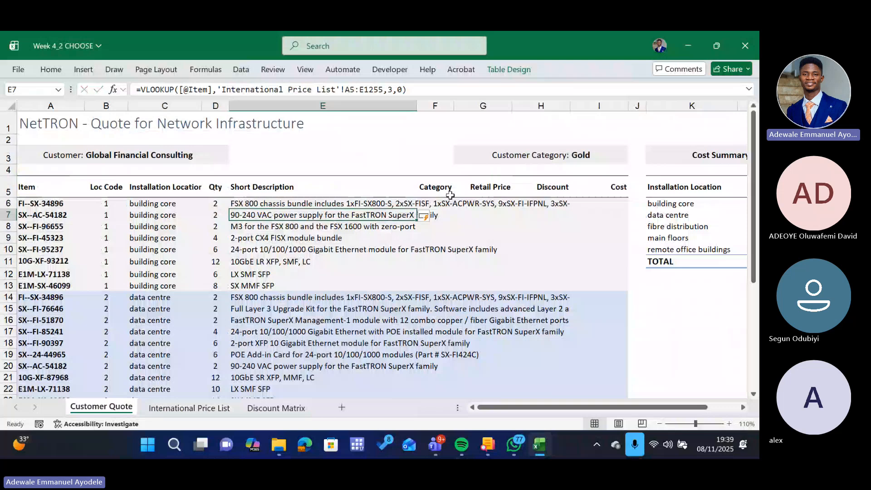
- Review the VLOOKUP arguments in E6 and clear the formula from the Short Description column
{"action": "left_click", "coordinate": [401, 205]}
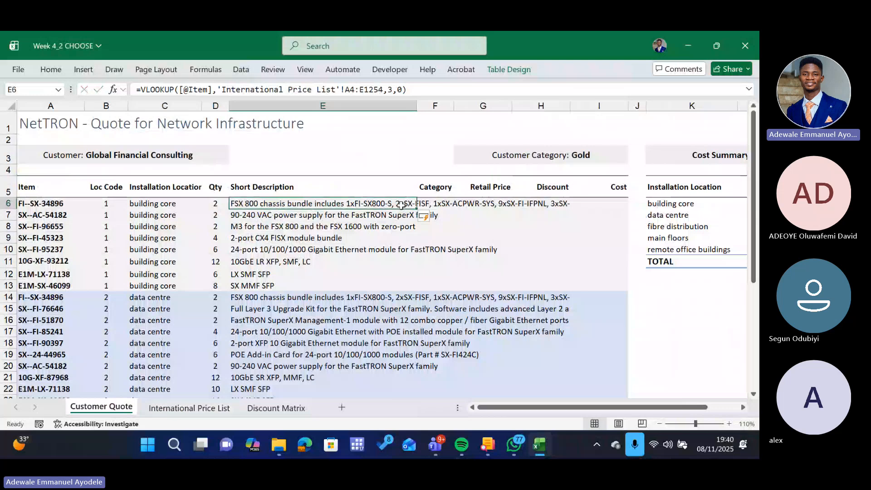
{"action": "double_click", "coordinate": [288, 204]}
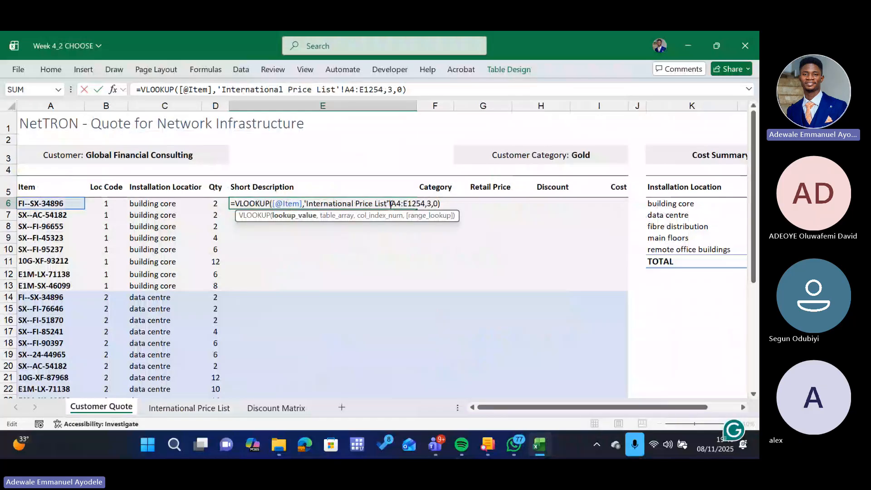
{"action": "key", "text": "Escape"}
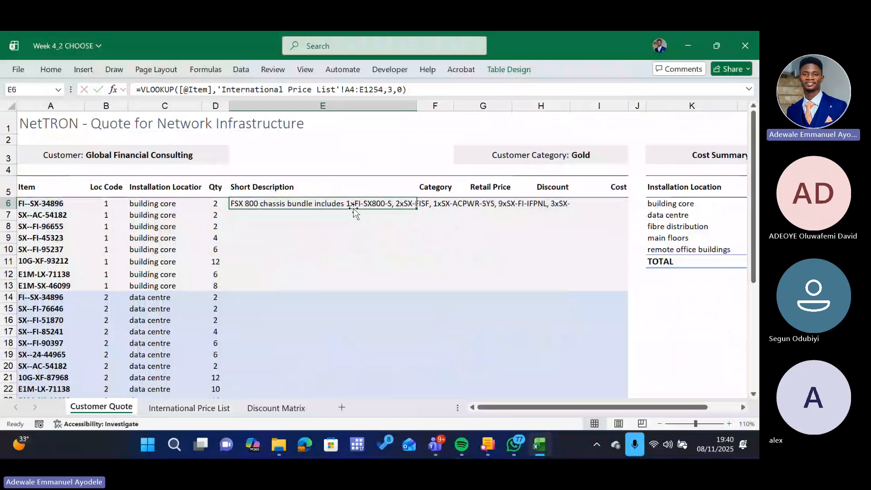
{"action": "key", "text": "Delete"}
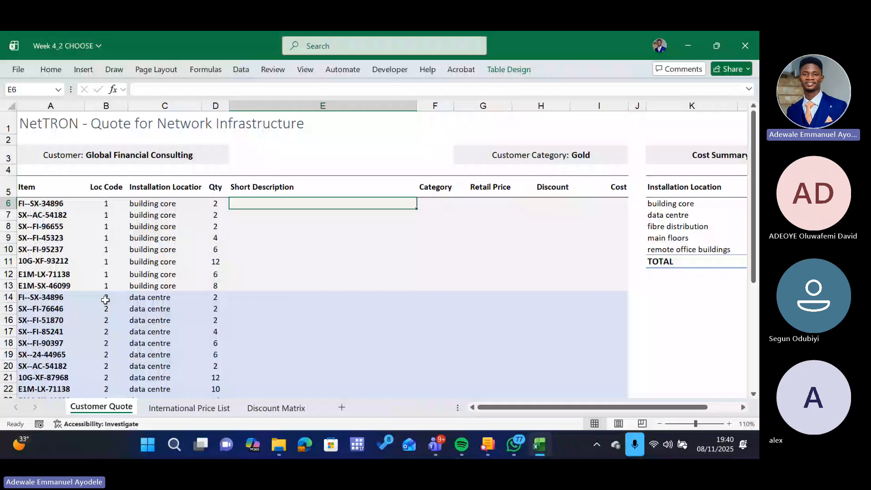
- Convert A3:E1254 on International Price List into a table with headers and name it price
{"action": "key", "text": "ctrl+Page_Down"}
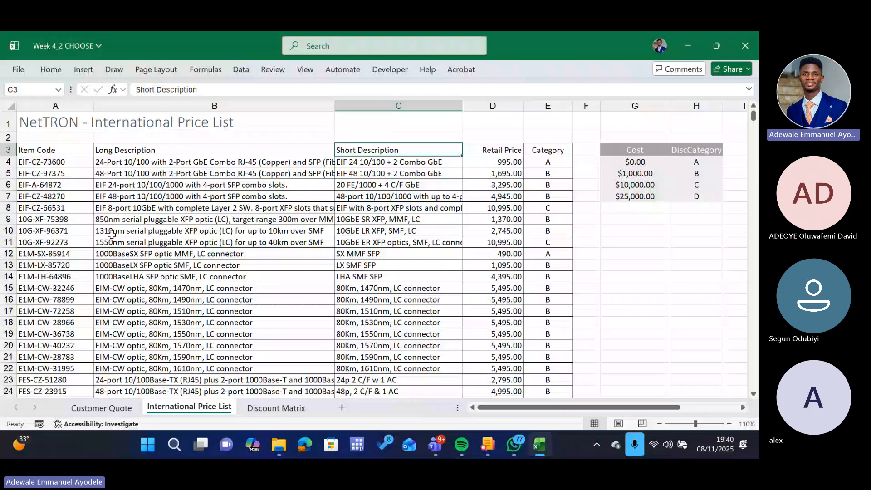
{"action": "left_click", "coordinate": [399, 242]}
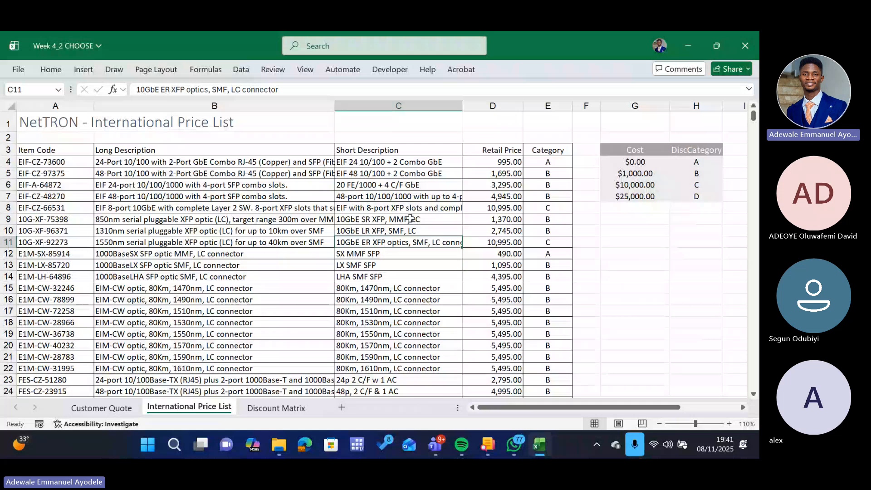
{"action": "left_click", "coordinate": [292, 245]}
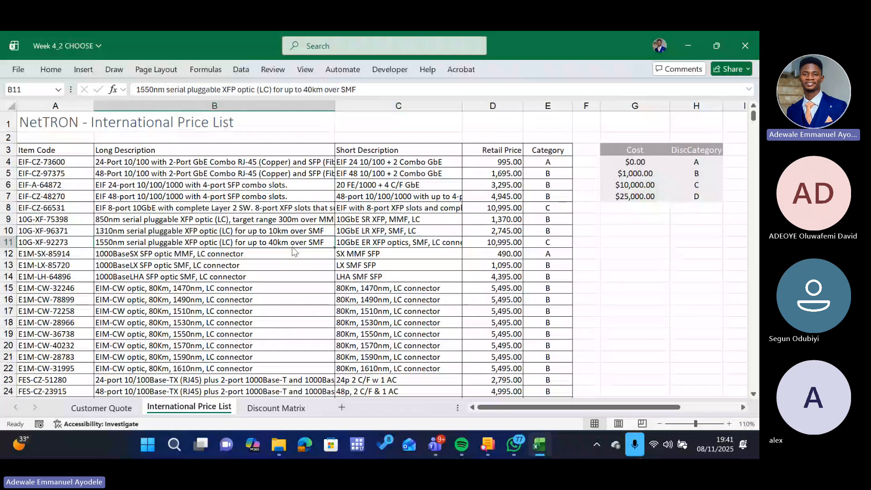
{"action": "key", "text": "ctrl+t"}
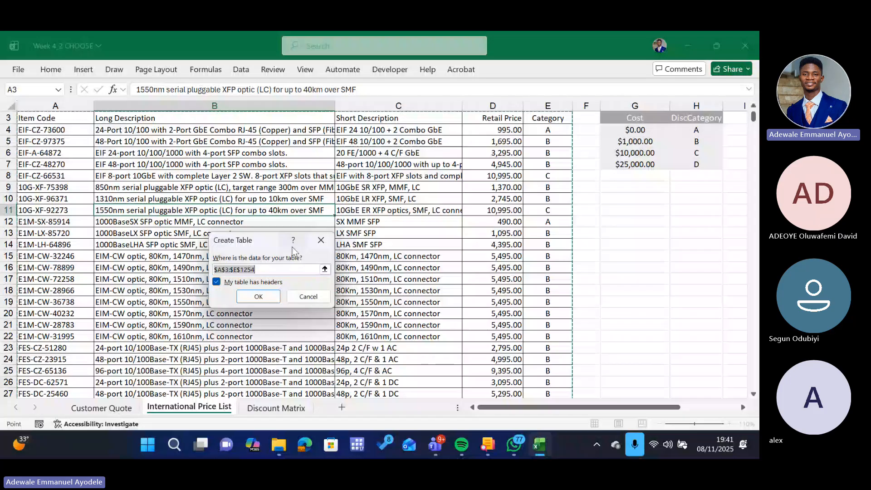
{"action": "key", "text": "Return"}
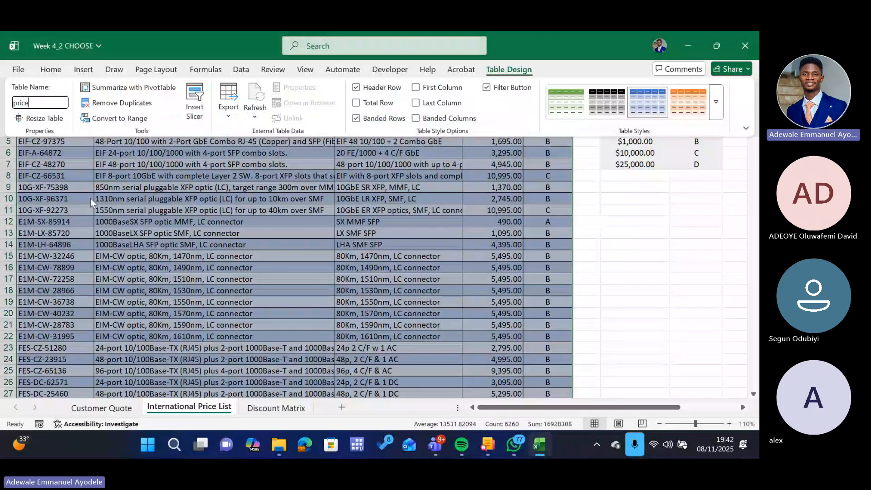
{"action": "key", "text": "Return"}
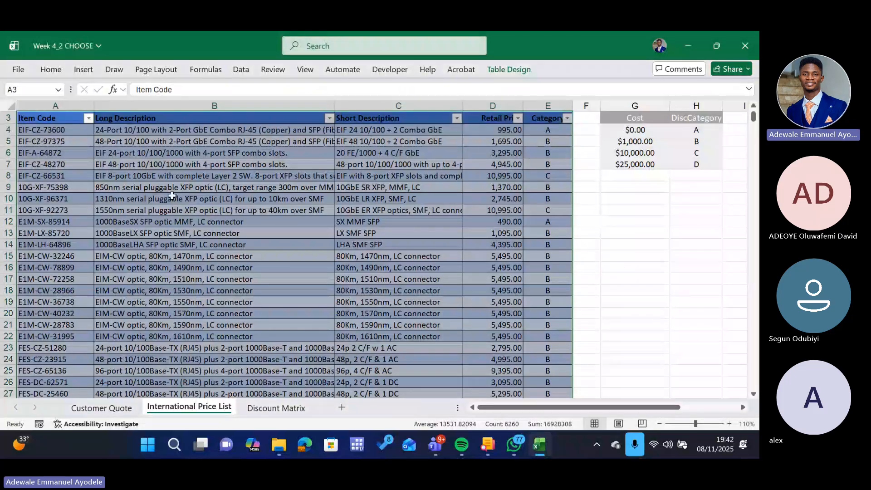
{"action": "left_click", "coordinate": [108, 408]}
{"action": "type", "text": "="}
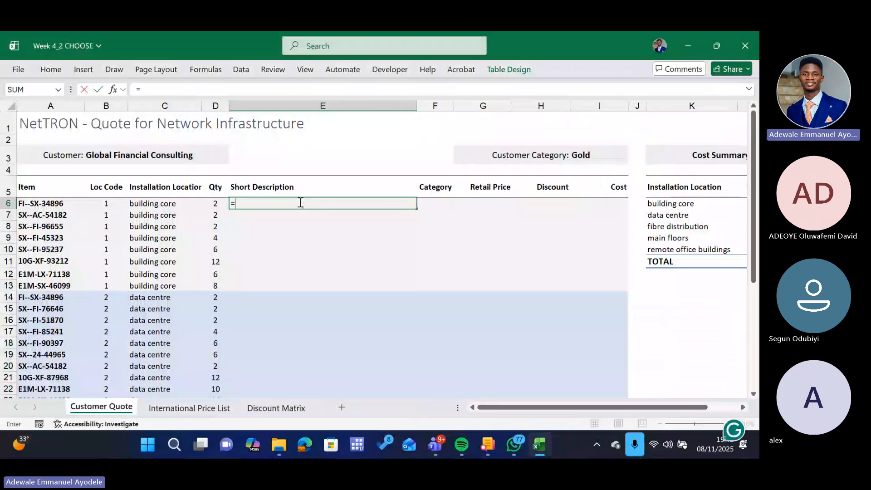
{"action": "type", "text": "vl"}
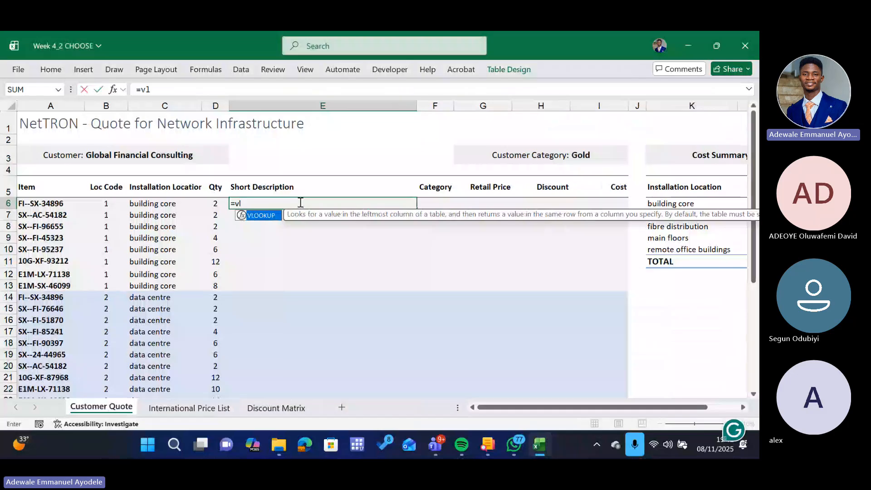
{"action": "key", "text": "Tab"}
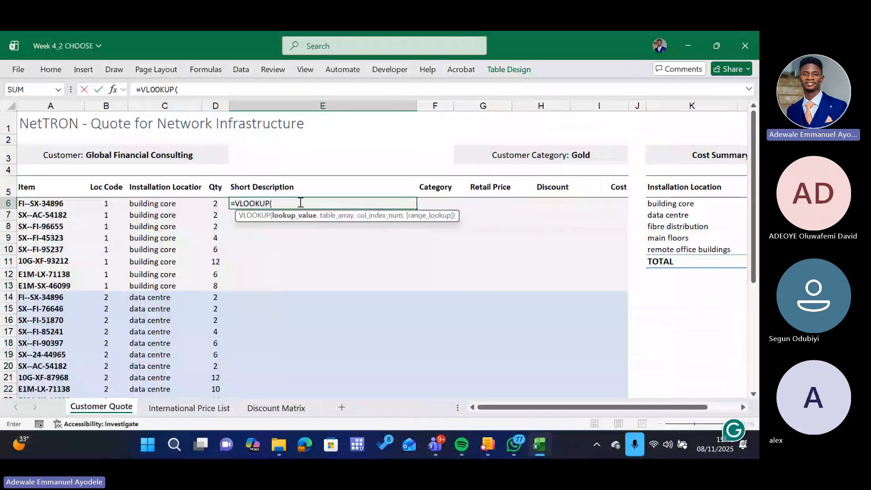
{"action": "left_click", "coordinate": [61, 205]}
{"action": "type", "text": ","}
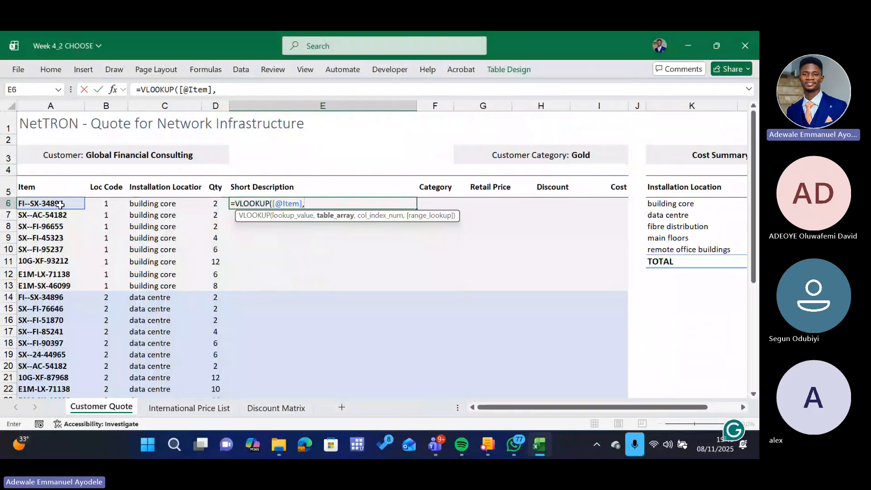
{"action": "type", "text": "pr"}
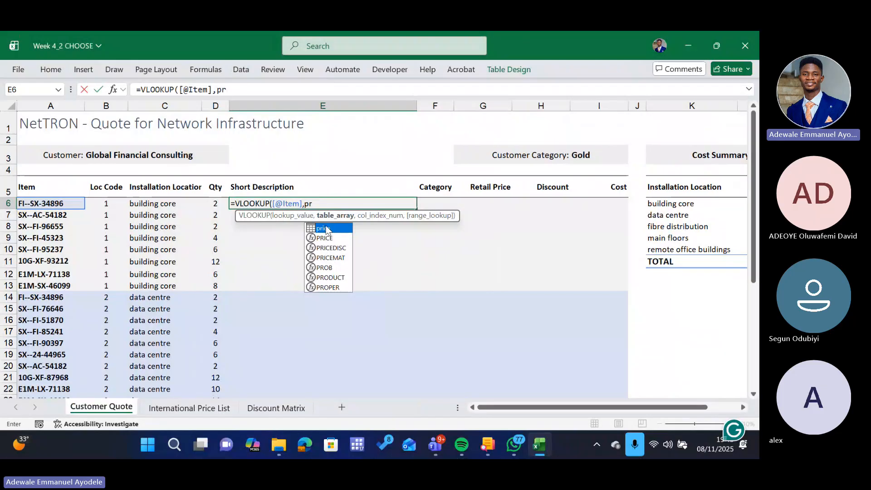
{"action": "double_click", "coordinate": [326, 228]}
{"action": "type", "text": ","}
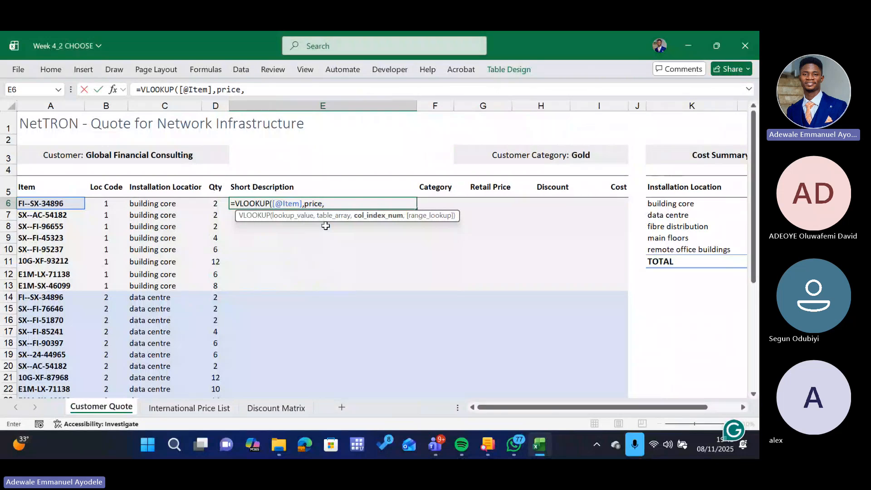
- Finish the E6 VLOOKUP with column index 3 and FALSE for exact match to fill the Short Description column
{"action": "type", "text": "3"}
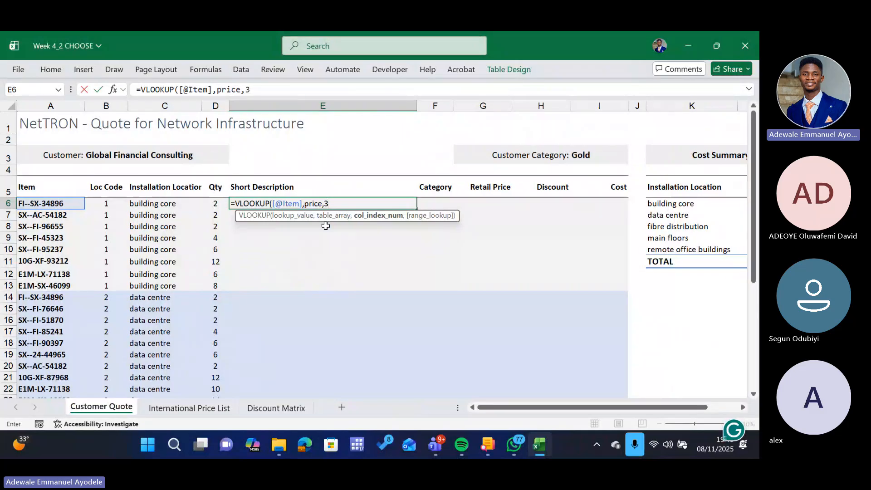
{"action": "type", "text": ","}
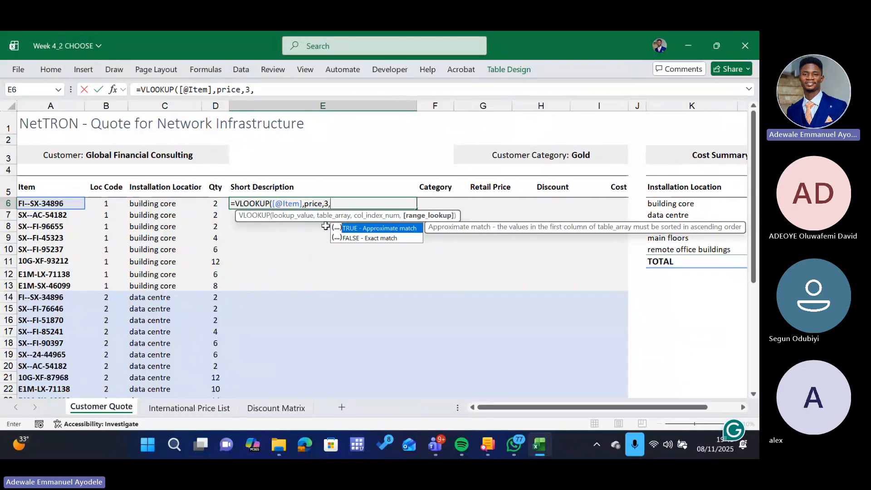
{"action": "key", "text": "Down"}
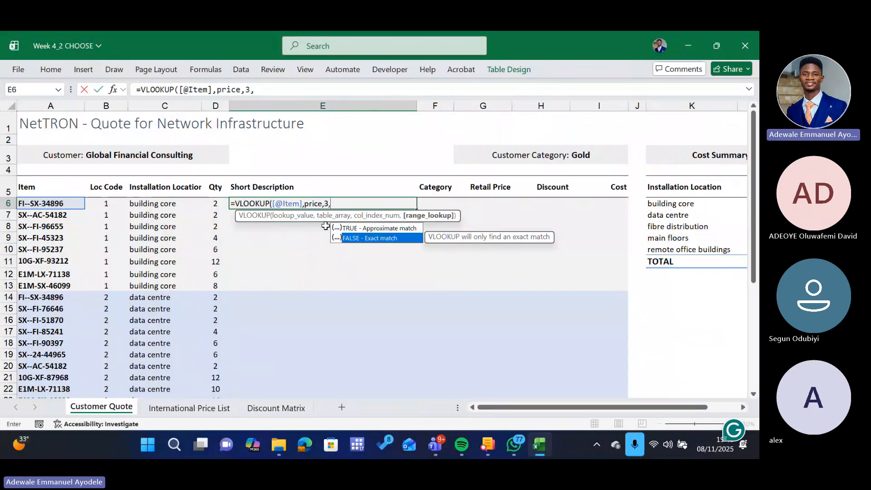
{"action": "key", "text": "Tab"}
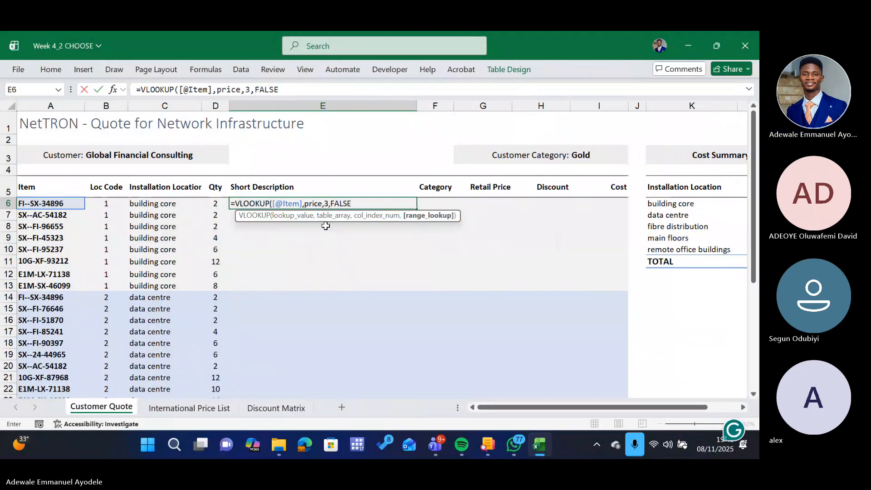
{"action": "type", "text": ")"}
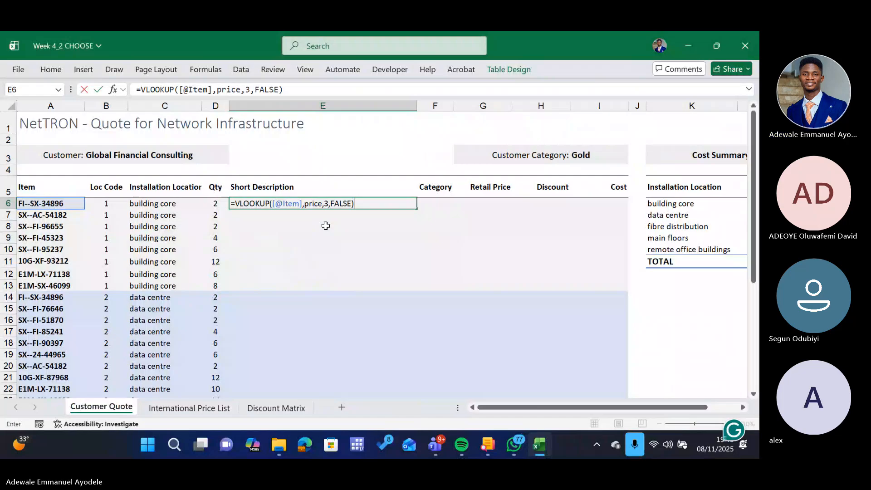
{"action": "key", "text": "Return"}
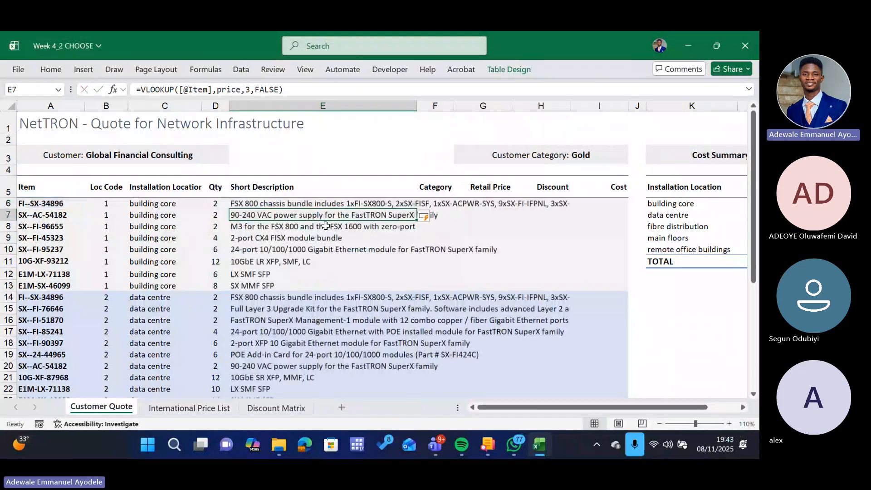
{"action": "mouse_move", "coordinate": [435, 444]}
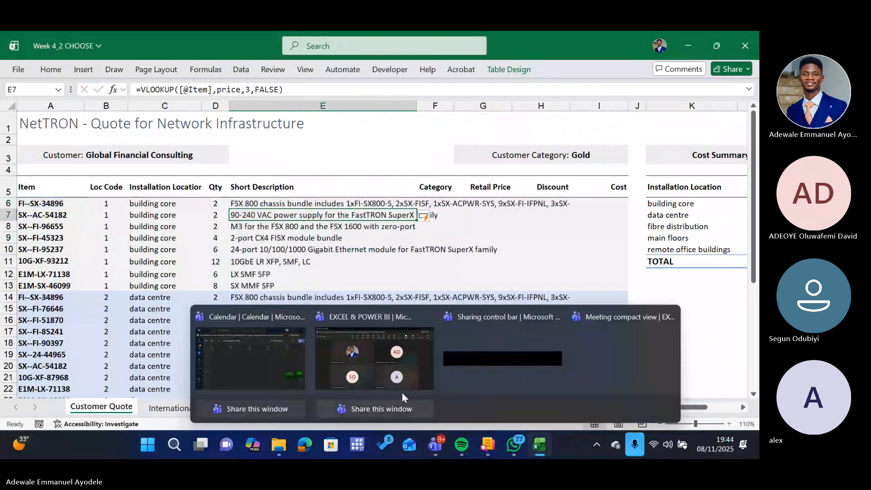
{"action": "left_click", "coordinate": [402, 391]}
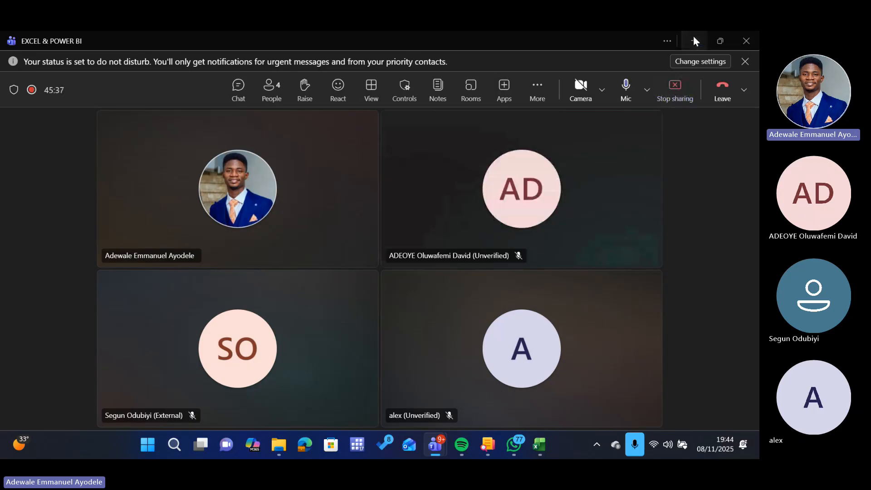
{"action": "left_click", "coordinate": [693, 39]}
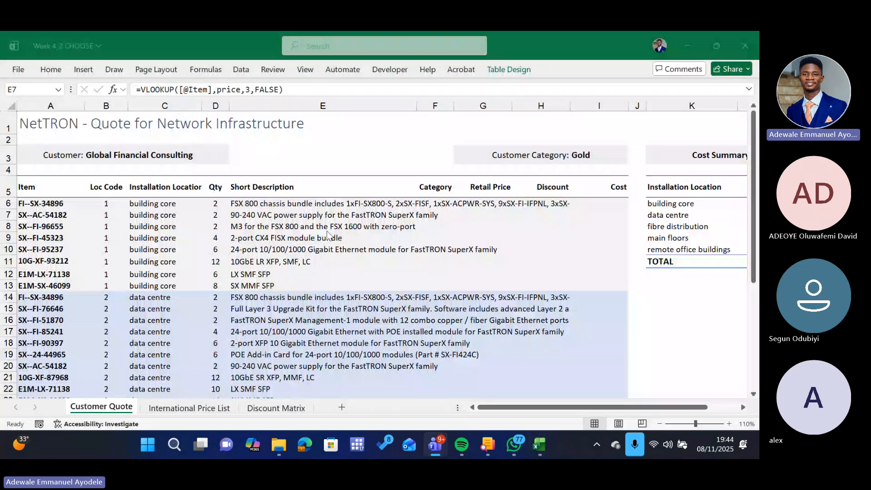
- Try to copy the E6 VLOOKUP across to Category and Retail Price, inspect the copied formula in F6, and undo the copy
{"action": "left_click", "coordinate": [274, 203]}
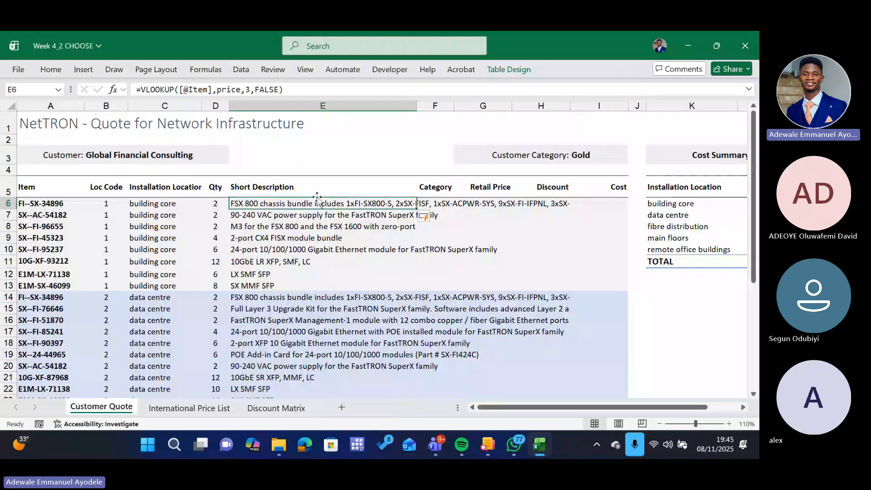
{"action": "left_click", "coordinate": [186, 409]}
{"action": "left_click", "coordinate": [101, 407]}
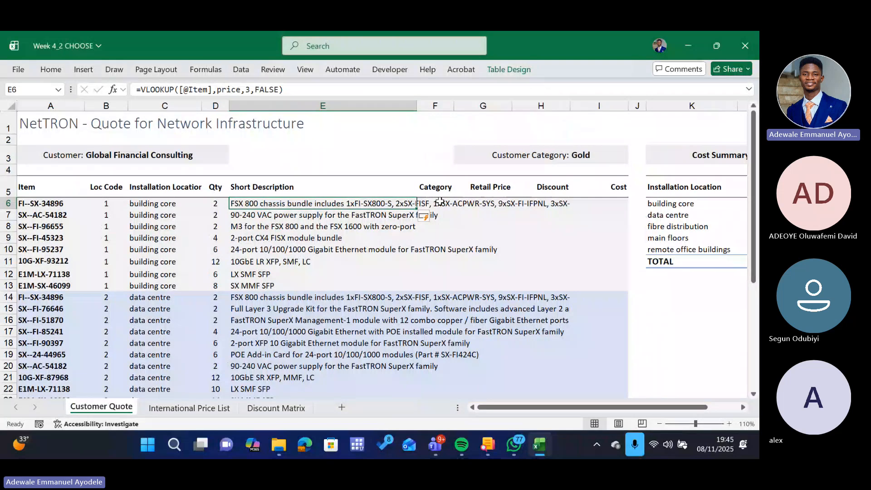
{"action": "left_click", "coordinate": [498, 205]}
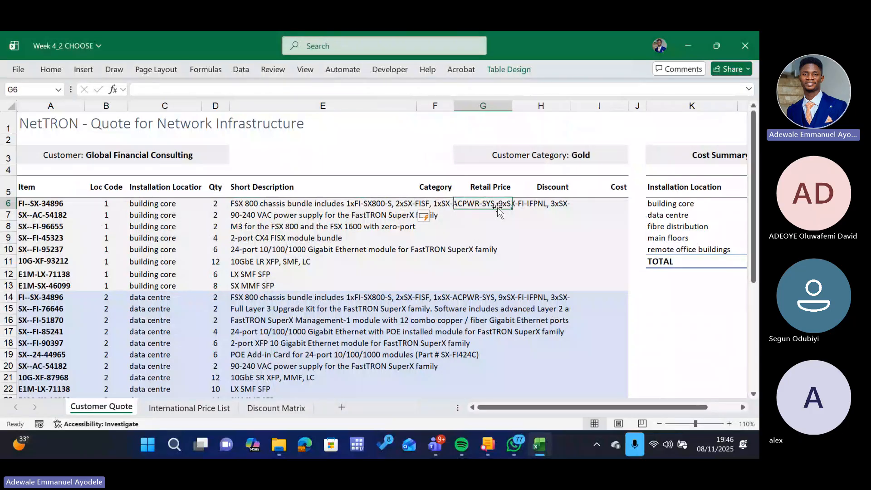
{"action": "left_click", "coordinate": [335, 204]}
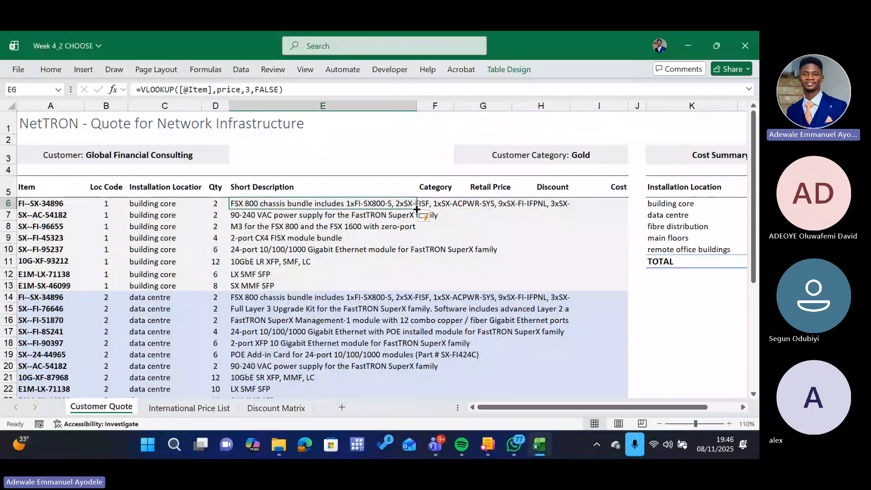
{"action": "left_click_drag", "start_coordinate": [416, 209], "coordinate": [516, 211]}
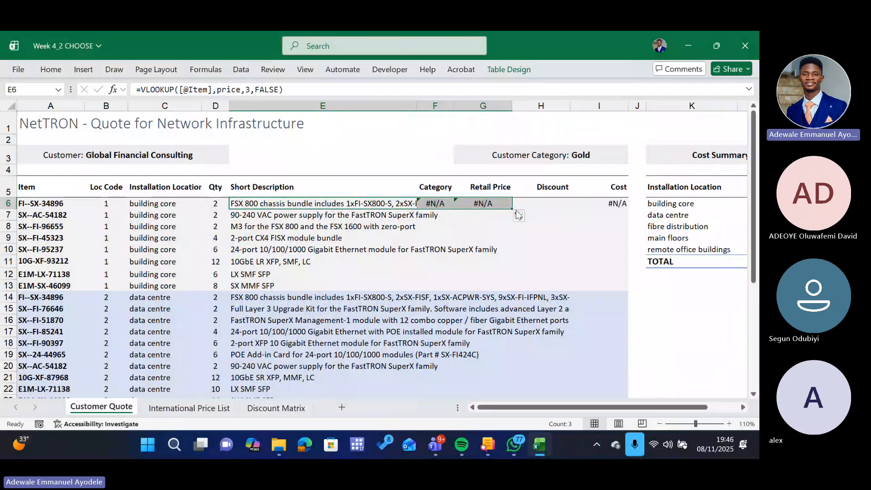
{"action": "left_click", "coordinate": [436, 202]}
{"action": "double_click", "coordinate": [436, 202]}
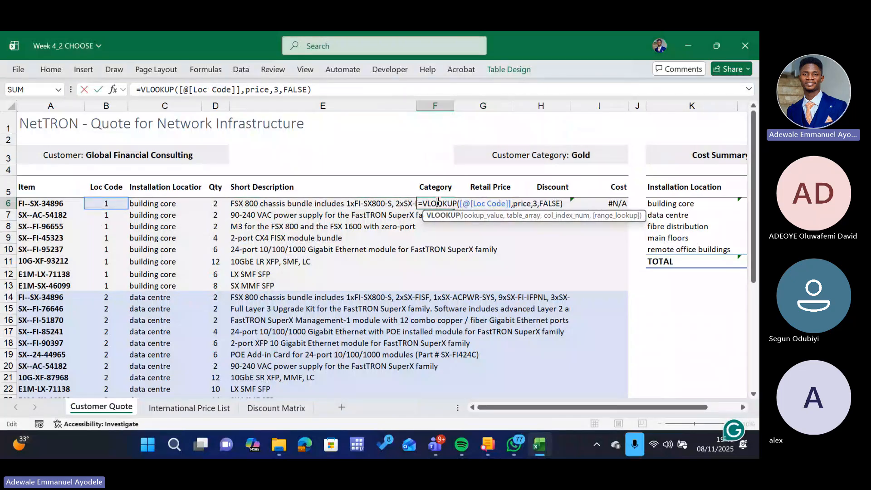
{"action": "key", "text": "Escape"}
{"action": "key", "text": "ctrl+z"}
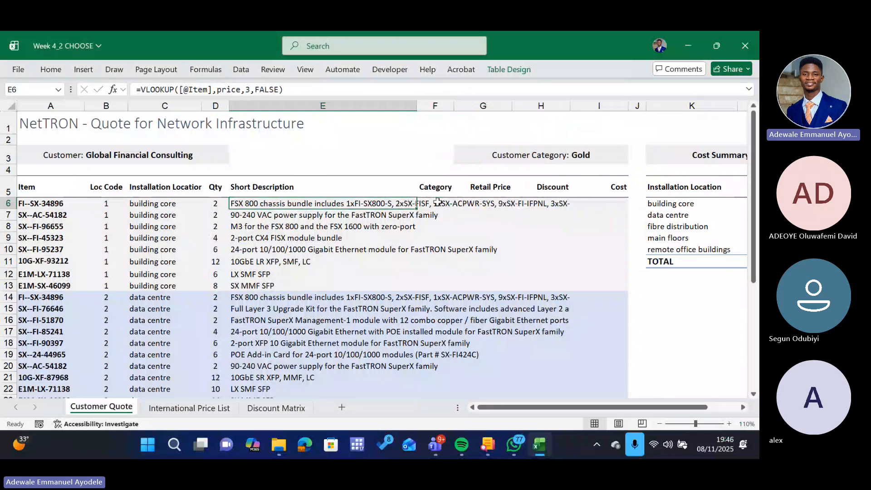
- Examine the column index argument of the E6 VLOOKUP against the column order of the International Price List table
{"action": "left_click", "coordinate": [437, 202]}
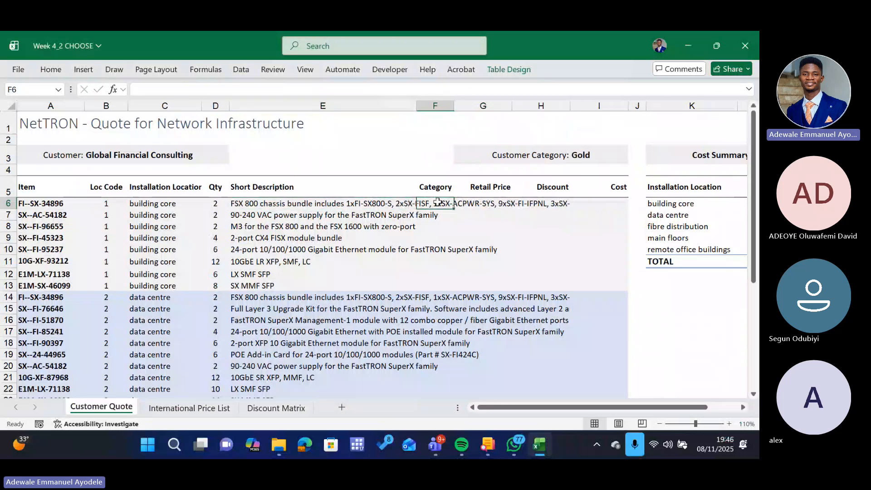
{"action": "double_click", "coordinate": [358, 202]}
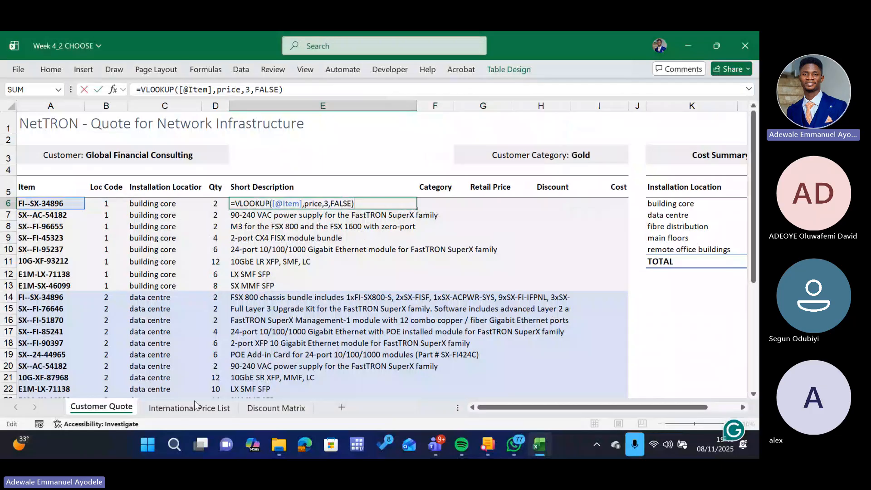
{"action": "left_click", "coordinate": [181, 412]}
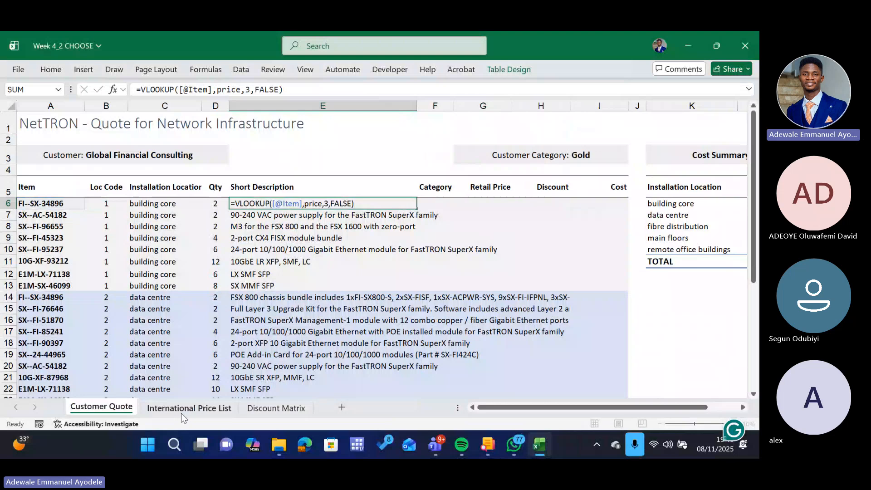
{"action": "left_click", "coordinate": [183, 408]}
{"action": "scroll", "coordinate": [255, 240], "scroll_direction": "down", "scroll_amount": 1}
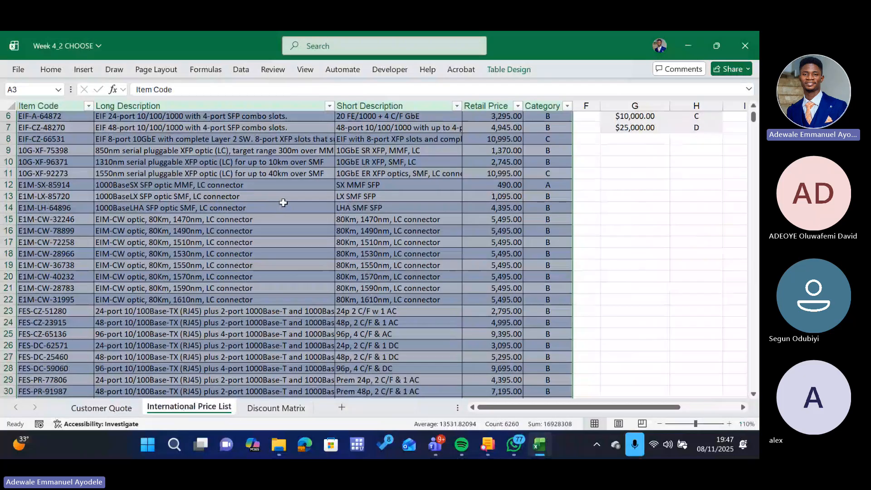
{"action": "scroll", "coordinate": [679, 168], "scroll_direction": "up", "scroll_amount": 1}
{"action": "scroll", "coordinate": [679, 168], "scroll_direction": "up", "scroll_amount": 1}
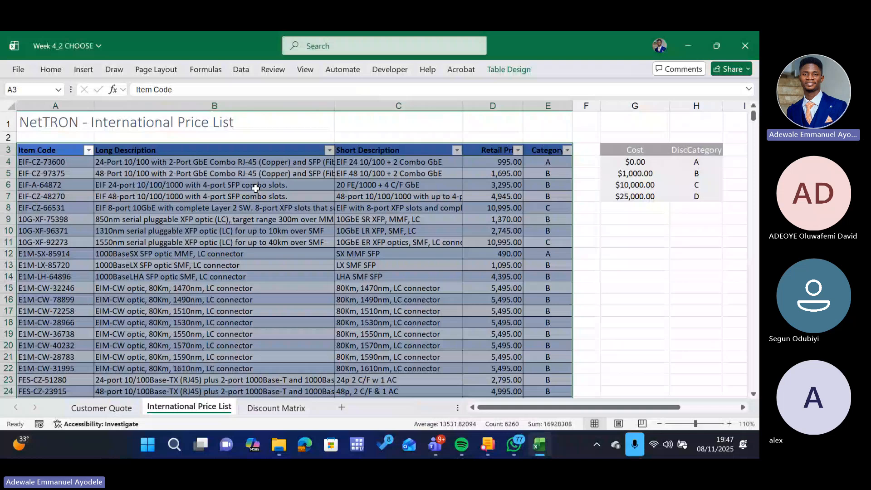
{"action": "left_click", "coordinate": [101, 408]}
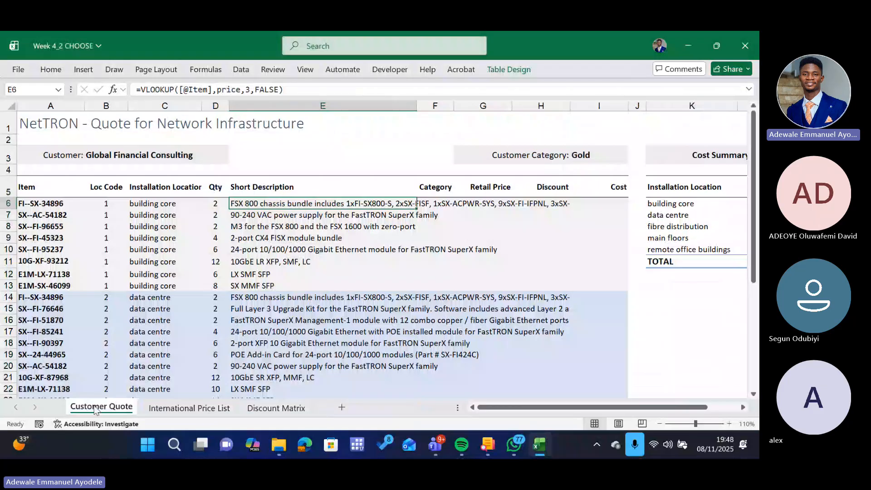
{"action": "left_click", "coordinate": [283, 188]}
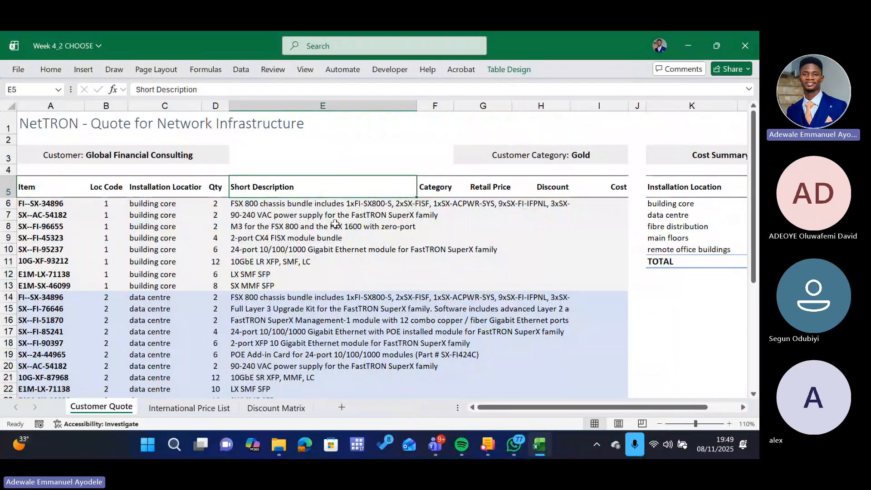
- In E4 of the Customer Quote sheet, start a MATCH formula using the Short Description header as lookup value
{"action": "left_click", "coordinate": [314, 168]}
{"action": "type", "text": "="}
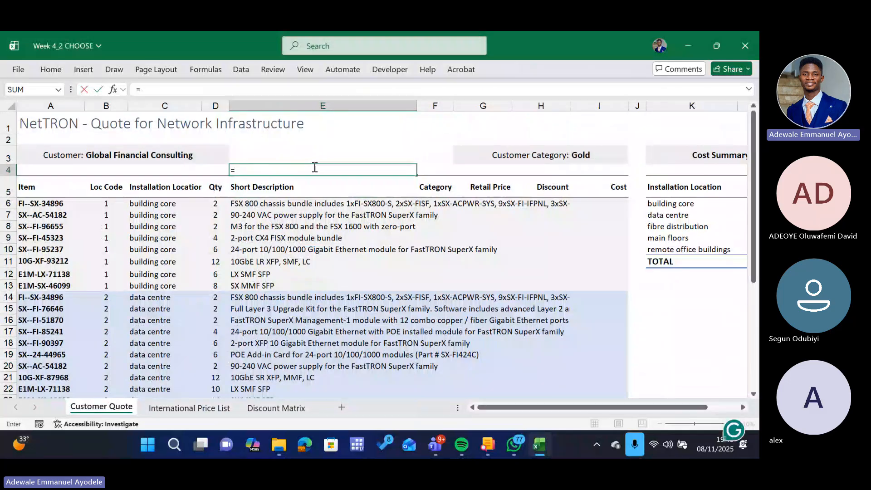
{"action": "type", "text": "m"}
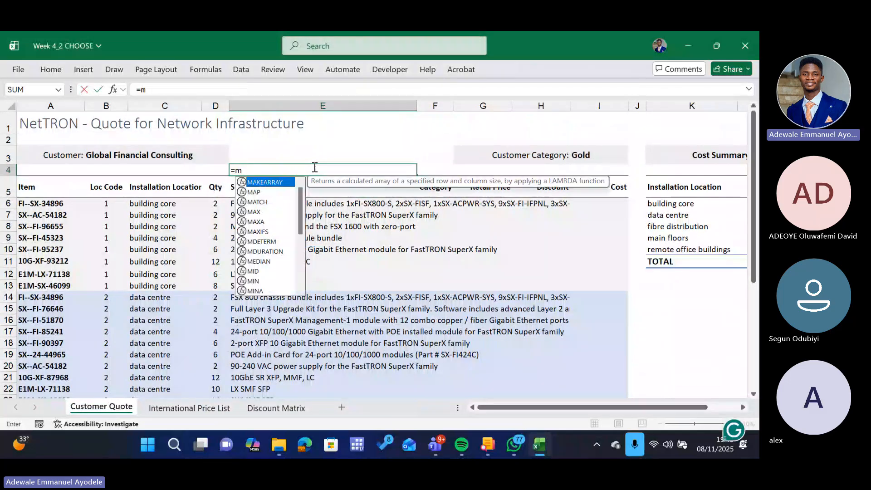
{"action": "type", "text": "ATCH("}
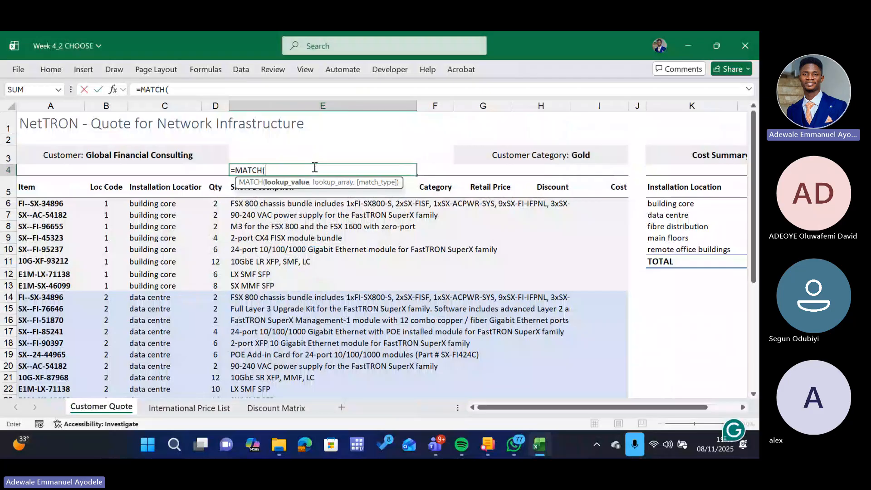
{"action": "left_click", "coordinate": [255, 191]}
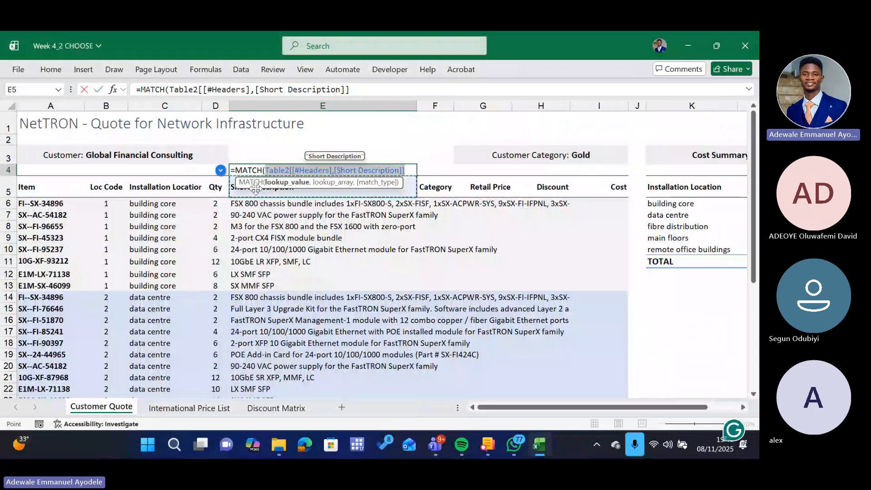
{"action": "type", "text": ","}
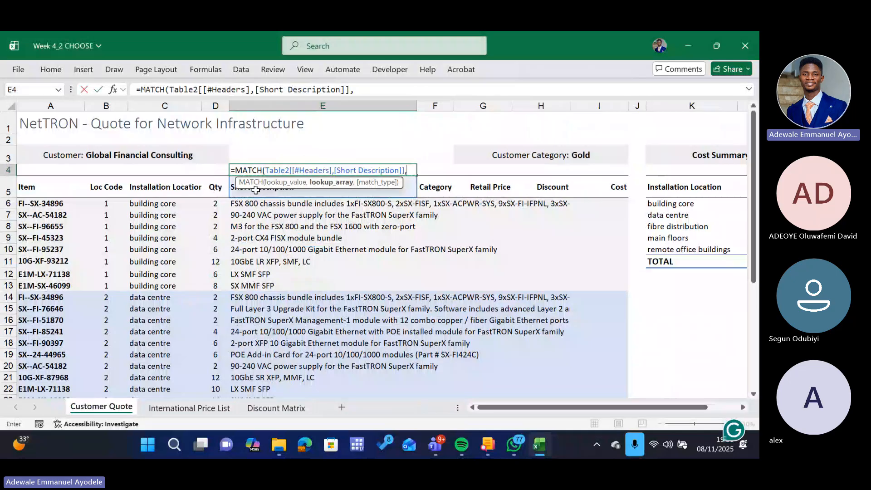
- Finish the E4 MATCH with price[#Headers] from the International Price List as lookup array and 0 for exact match
{"action": "left_click", "coordinate": [189, 408]}
{"action": "type", "text": ","}
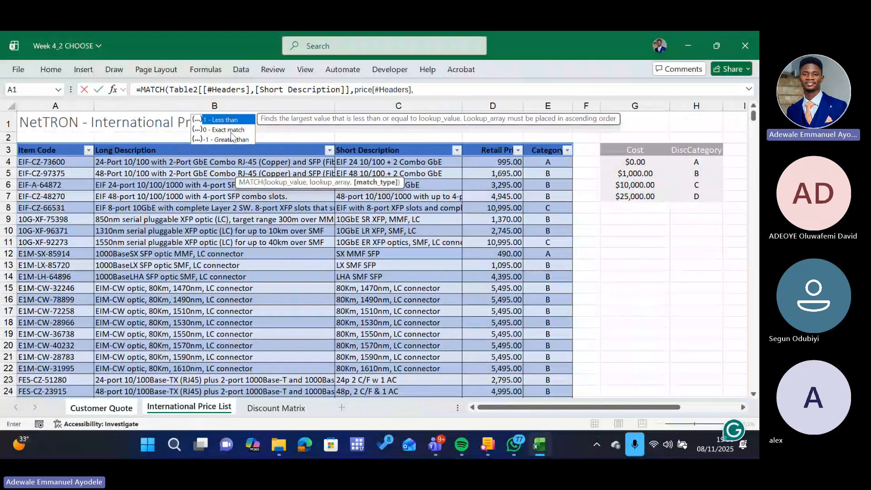
{"action": "key", "text": "Down"}
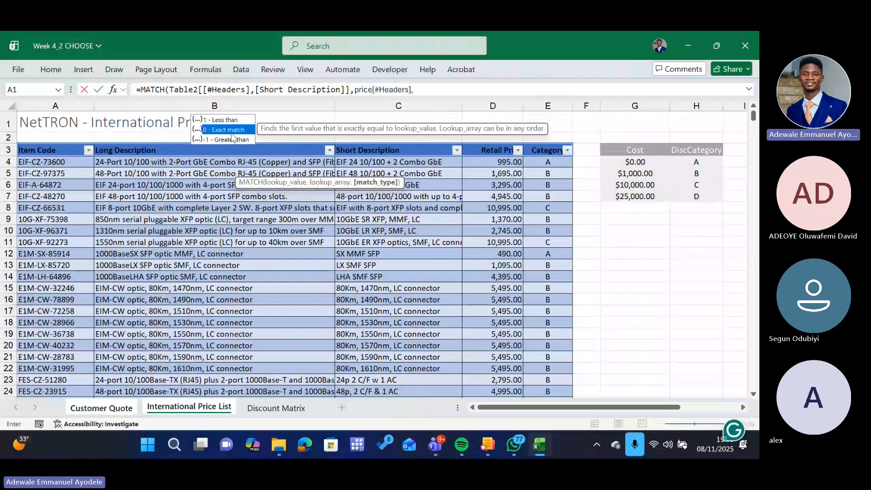
{"action": "double_click", "coordinate": [231, 131]}
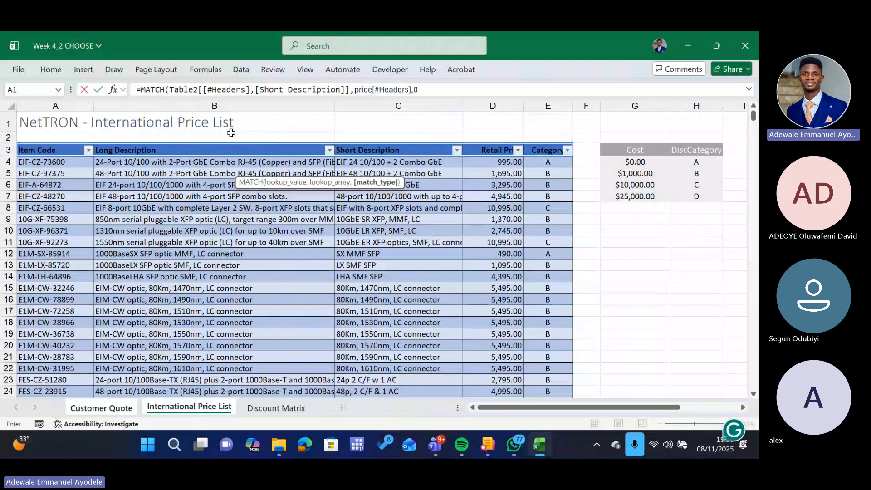
{"action": "type", "text": ")"}
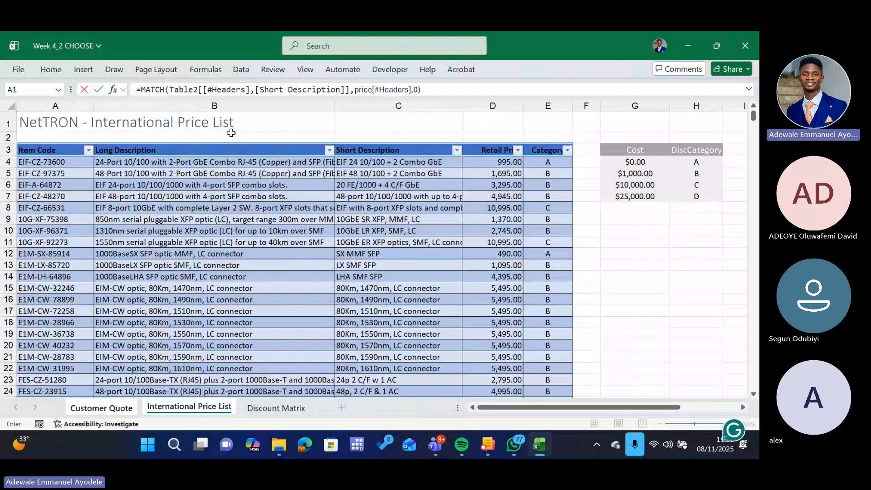
{"action": "key", "text": "Return"}
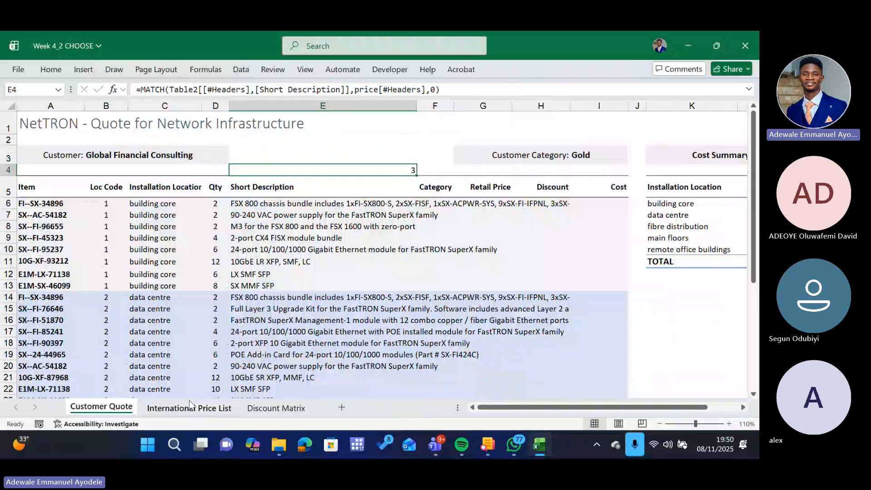
- Copy the E4 MATCH across to F4:G4 and compare the positions with the International Price List columns
{"action": "left_click", "coordinate": [190, 405]}
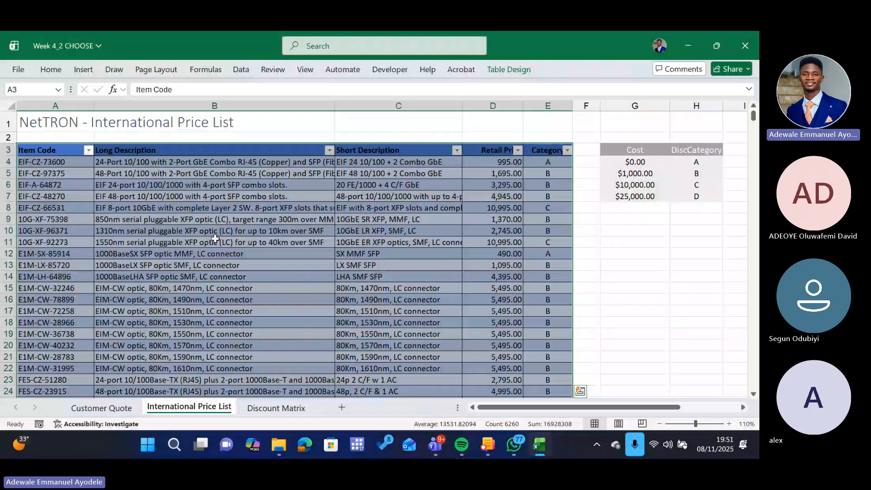
{"action": "left_click", "coordinate": [101, 408]}
{"action": "left_click_drag", "start_coordinate": [416, 175], "coordinate": [480, 173]}
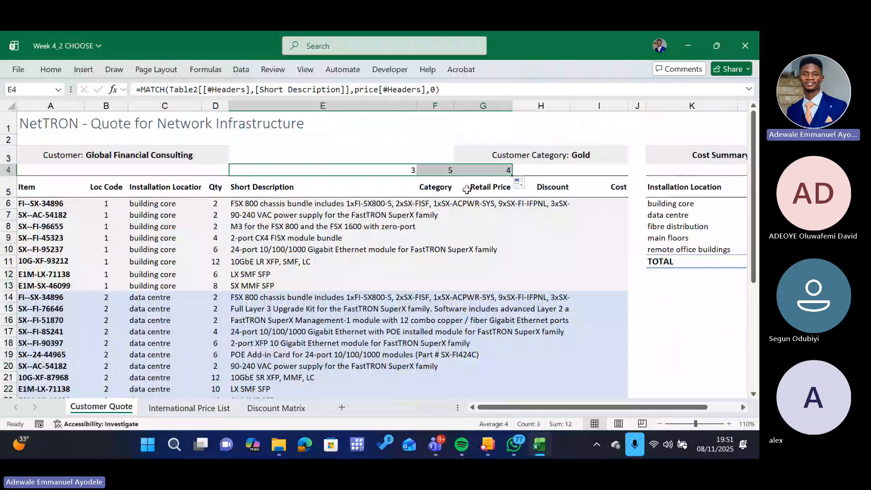
{"action": "left_click", "coordinate": [462, 170]}
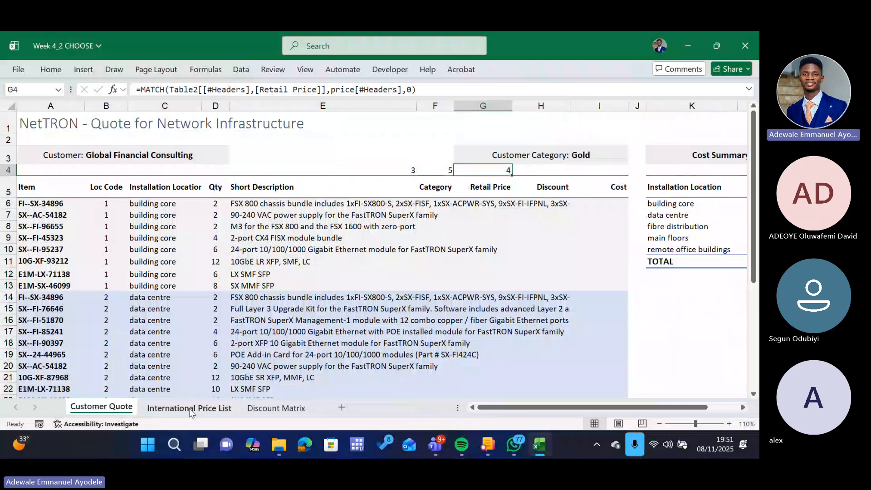
{"action": "left_click", "coordinate": [190, 408]}
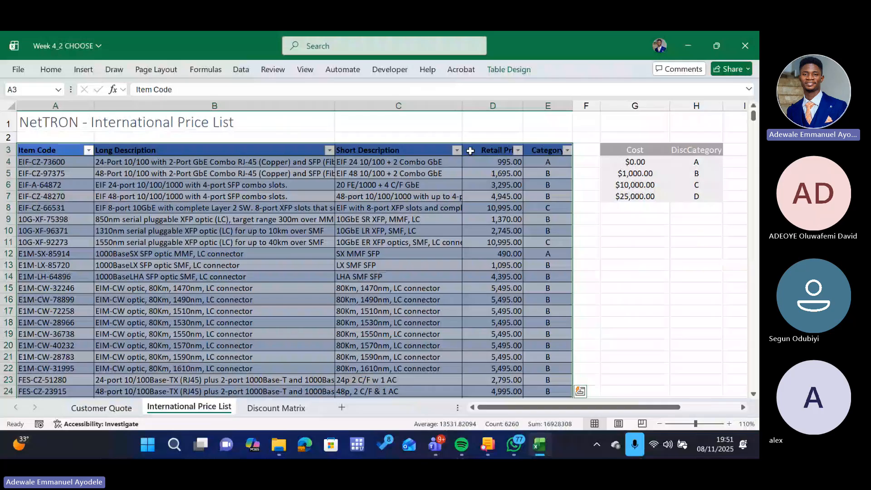
{"action": "key", "text": "ctrl+Page_Up"}
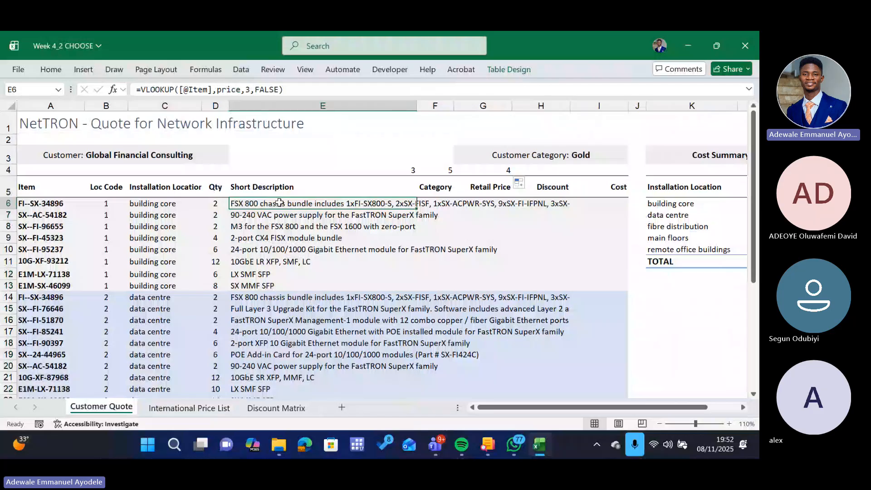
- Replace the hard-coded column index in the E6 VLOOKUP with a reference to cell E4
{"action": "double_click", "coordinate": [327, 203]}
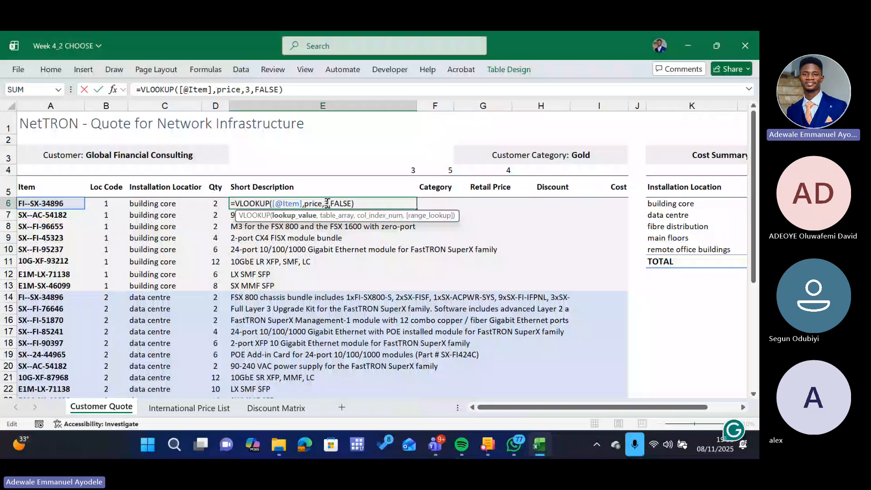
{"action": "left_click", "coordinate": [328, 203]}
{"action": "key", "text": "BackSpace"}
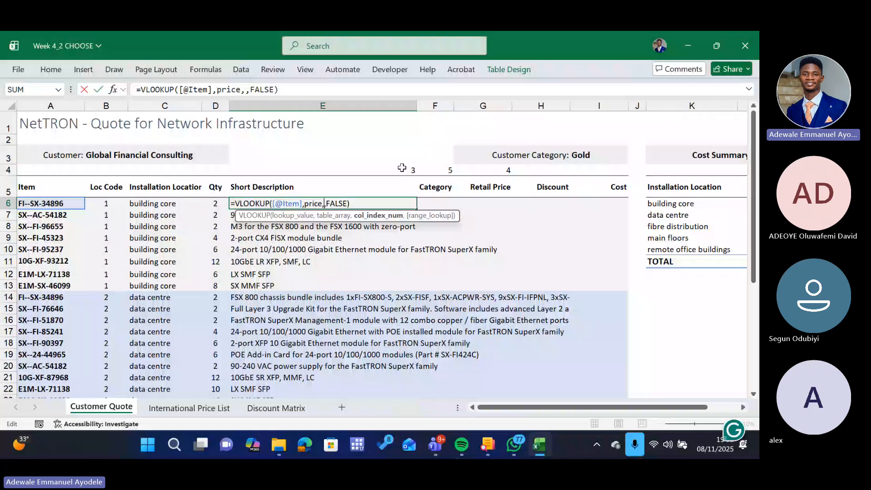
{"action": "left_click", "coordinate": [405, 168]}
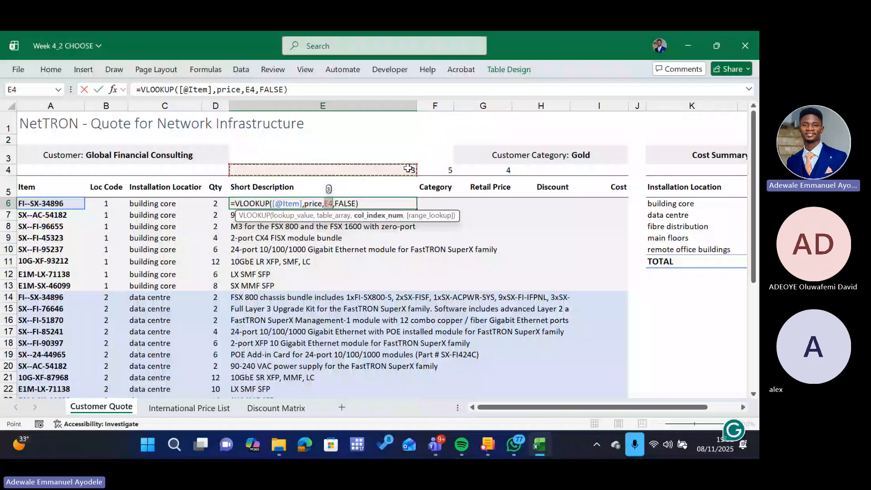
- Change the column index reference in the E6 VLOOKUP to E$4 and apply the formula to the Short Description column
{"action": "left_click", "coordinate": [331, 204]}
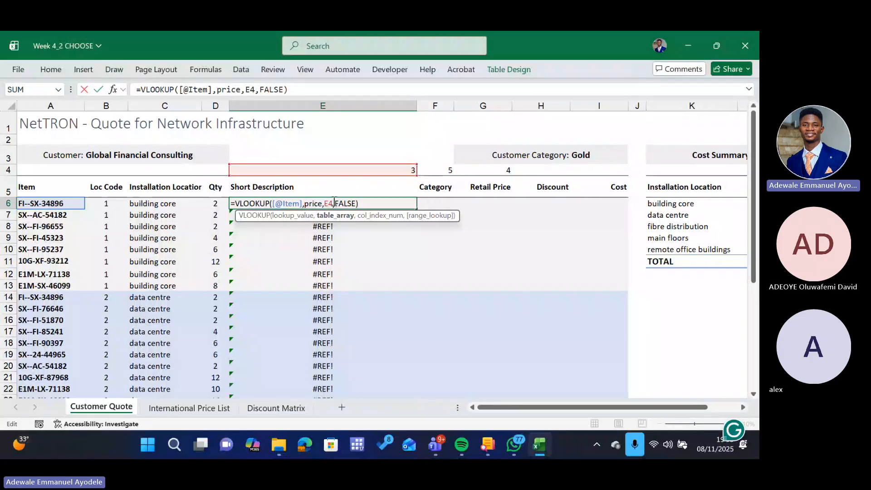
{"action": "left_click_drag", "start_coordinate": [332, 202], "coordinate": [326, 210]}
{"action": "left_click_drag", "start_coordinate": [325, 210], "coordinate": [326, 213]}
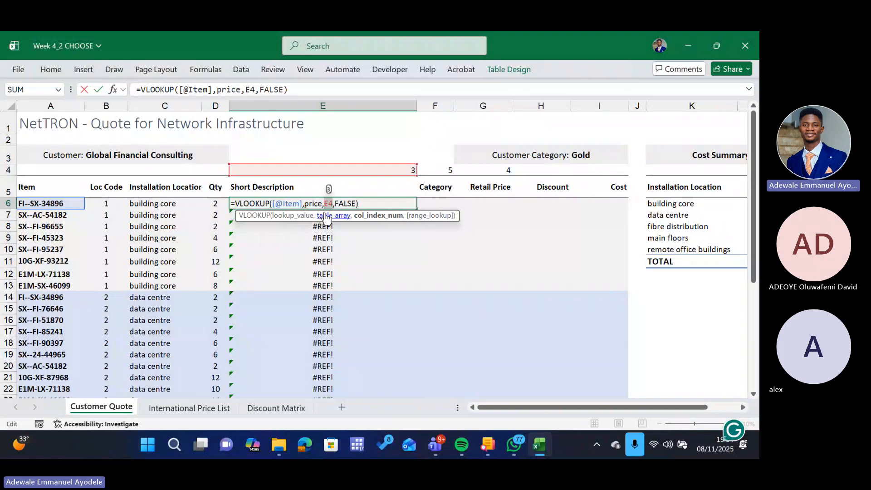
{"action": "key", "text": "F4"}
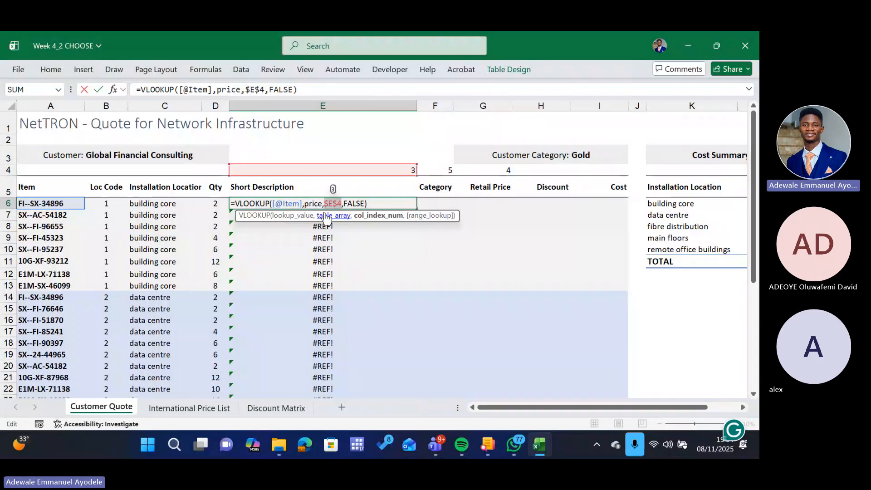
{"action": "key", "text": "F4"}
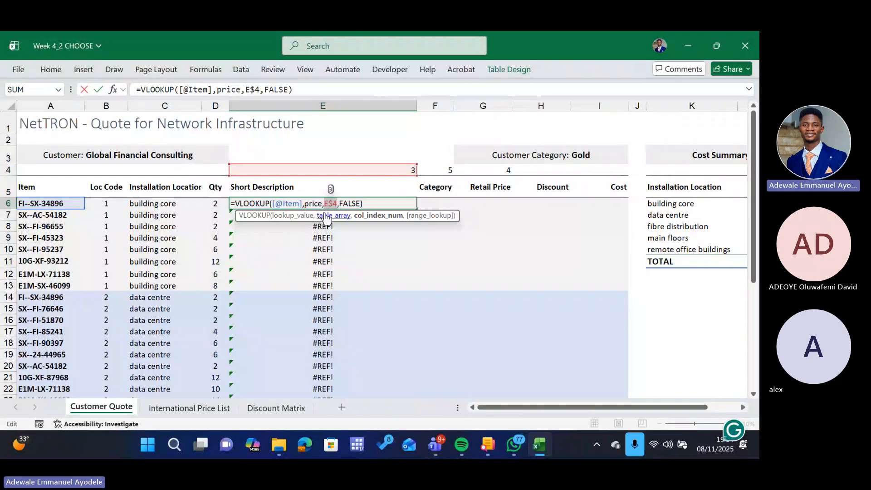
{"action": "key", "text": "Return"}
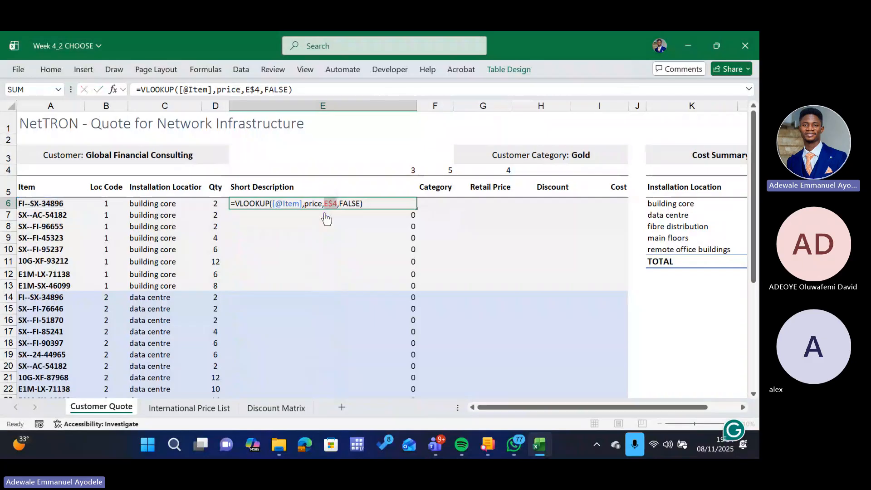
{"action": "key", "text": "ctrl+Return"}
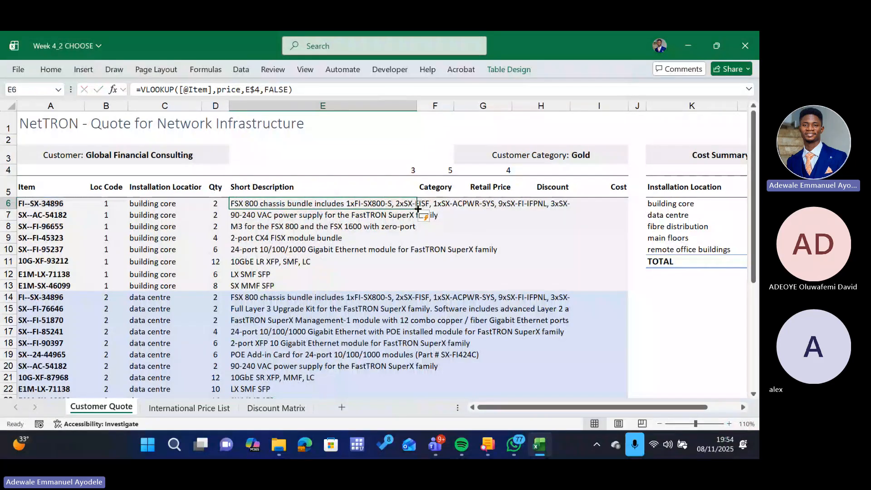
- Try to fill the E6 formula across to F6:G6, inspect the lookup value in F6, and undo the fill
{"action": "left_click_drag", "start_coordinate": [418, 206], "coordinate": [504, 221]}
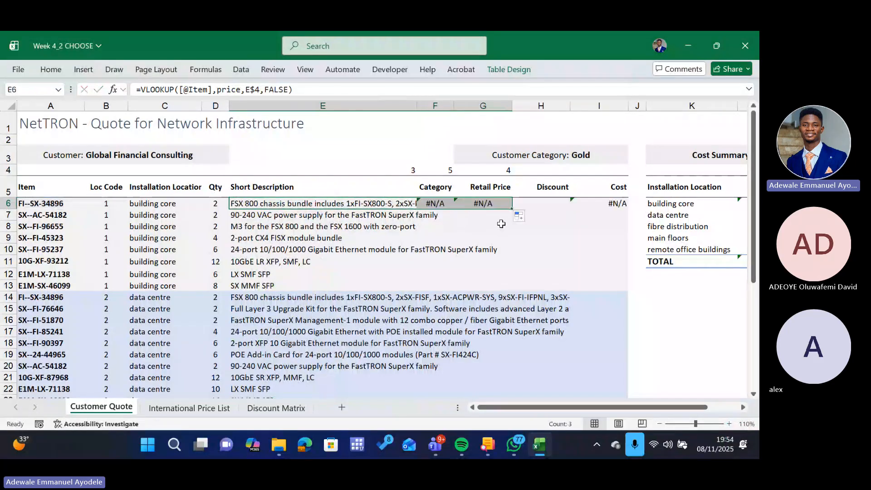
{"action": "double_click", "coordinate": [432, 205]}
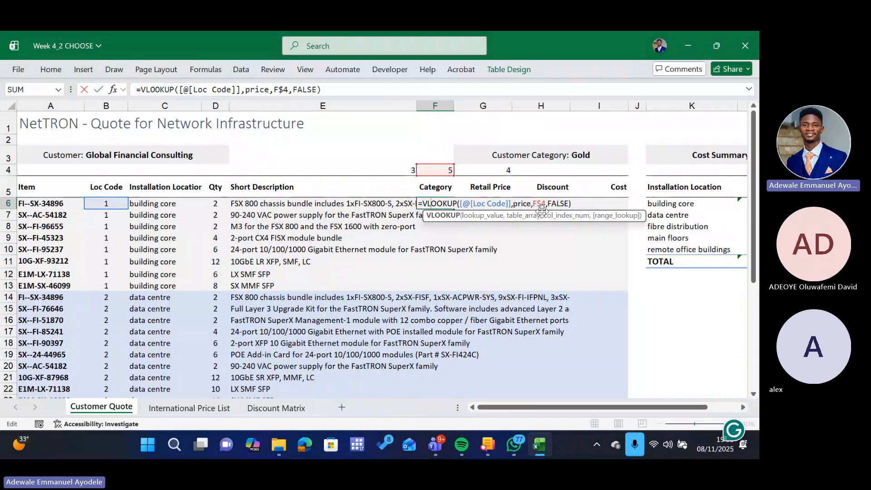
{"action": "key", "text": "ctrl+Return"}
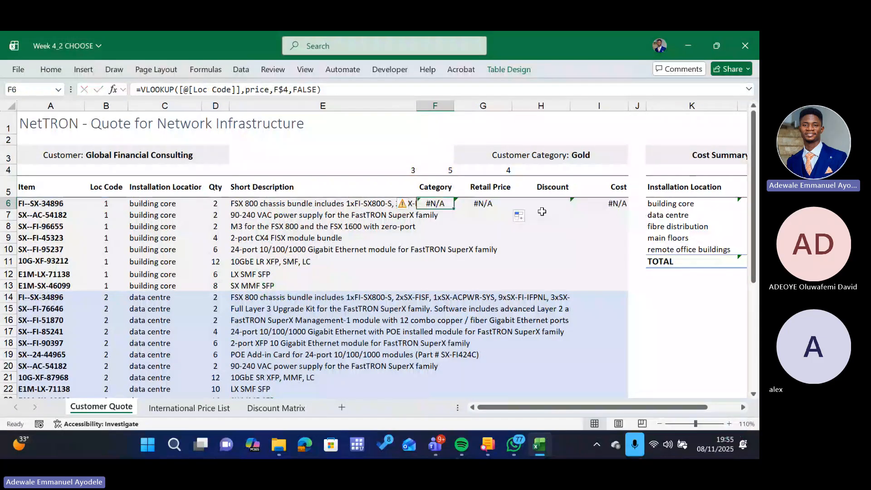
{"action": "key", "text": "ctrl+z"}
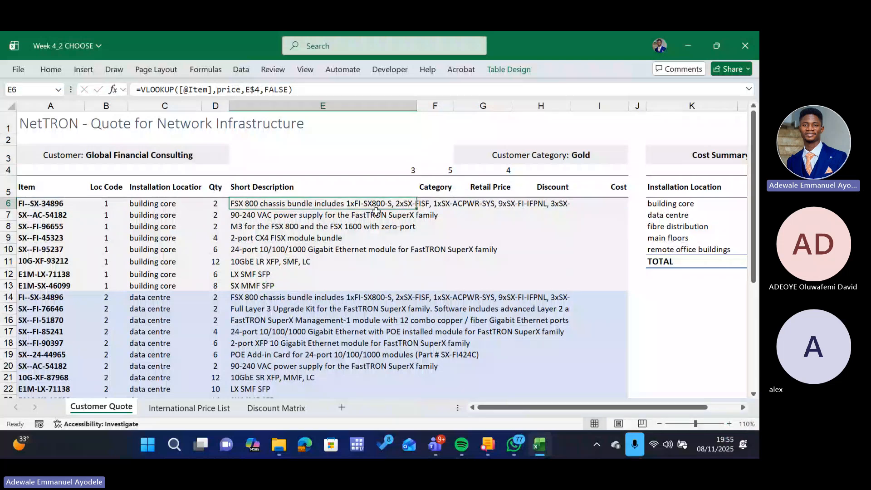
- Copy E6 and paste only its formula into F6:G6 to fill the Category and Retail Price columns
{"action": "key", "text": "ctrl+c"}
{"action": "left_click_drag", "start_coordinate": [422, 203], "coordinate": [498, 204]}
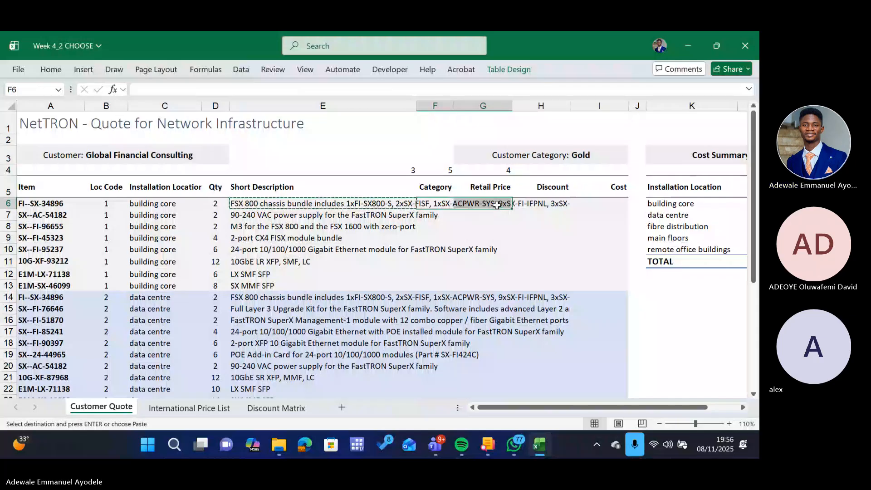
{"action": "right_click", "coordinate": [499, 205]}
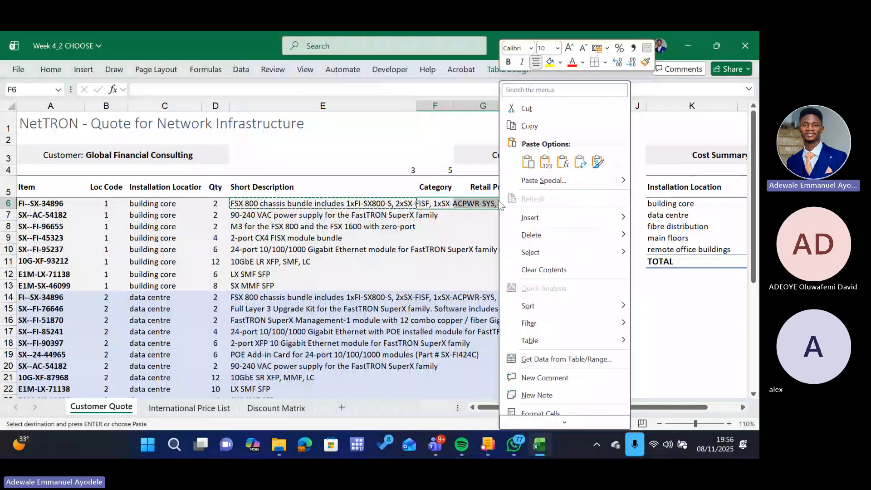
{"action": "left_click", "coordinate": [565, 166]}
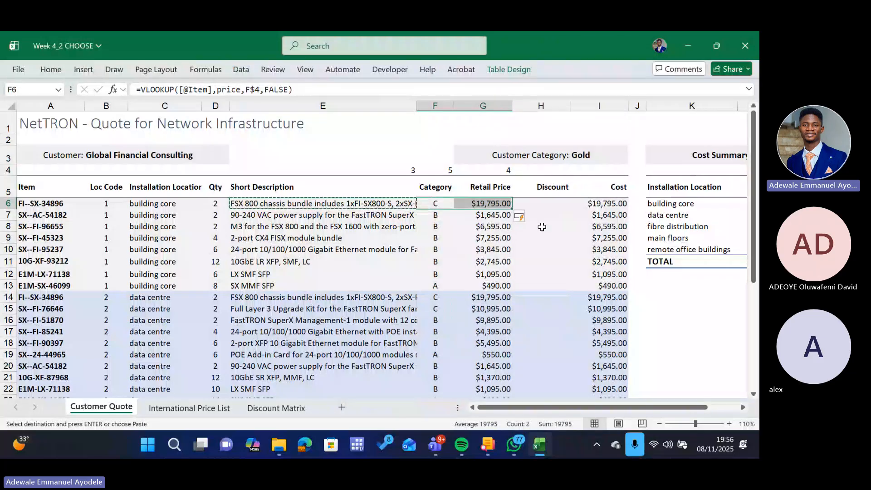
{"action": "key", "text": "Escape"}
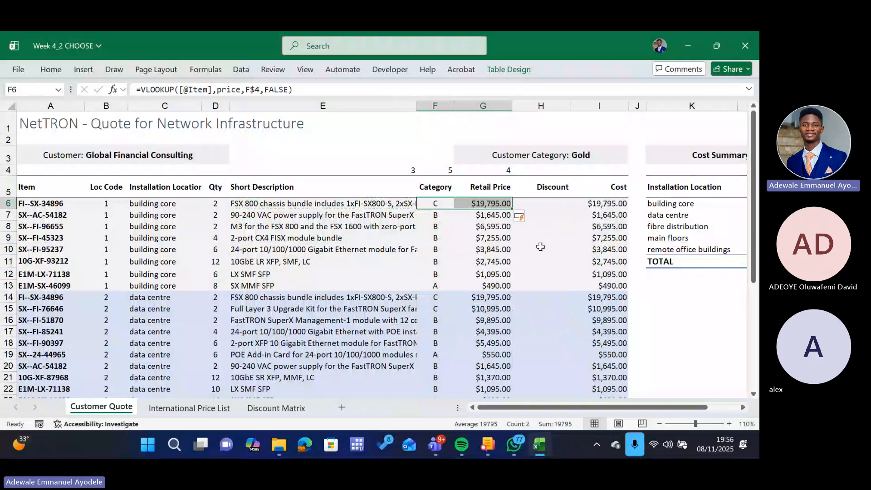
- Inspect the lookup value and column index references of the pasted VLOOKUP in F6, leaving the formula as is
{"action": "left_click", "coordinate": [443, 206]}
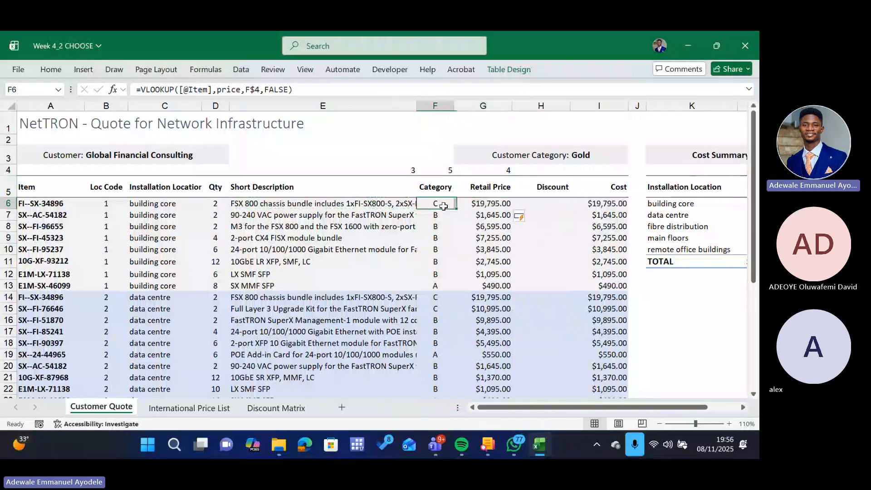
{"action": "double_click", "coordinate": [443, 206]}
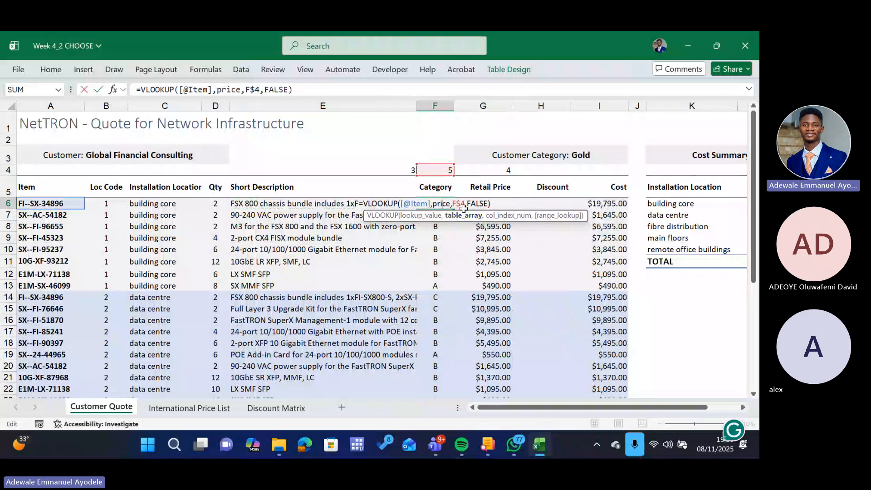
{"action": "key", "text": "Escape"}
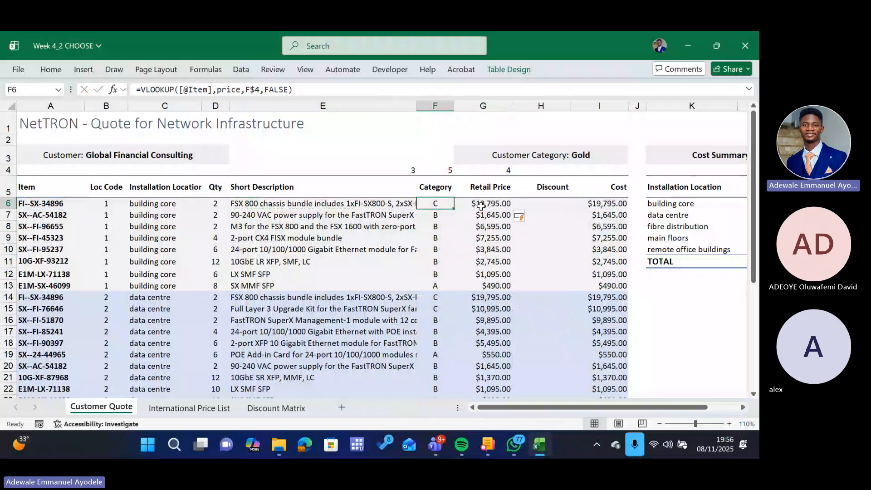
- Inspect the arguments of the VLOOKUP in G6 of the Retail Price column, leaving the formula as is
{"action": "left_click", "coordinate": [495, 202]}
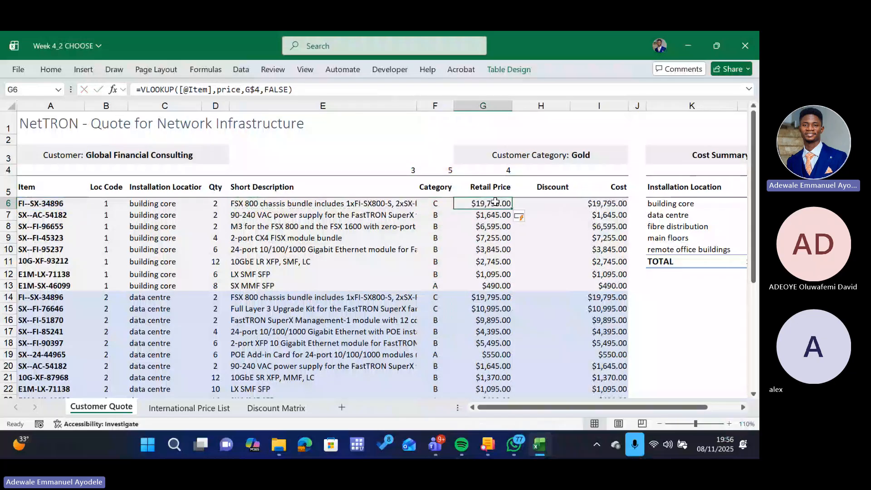
{"action": "double_click", "coordinate": [494, 203]}
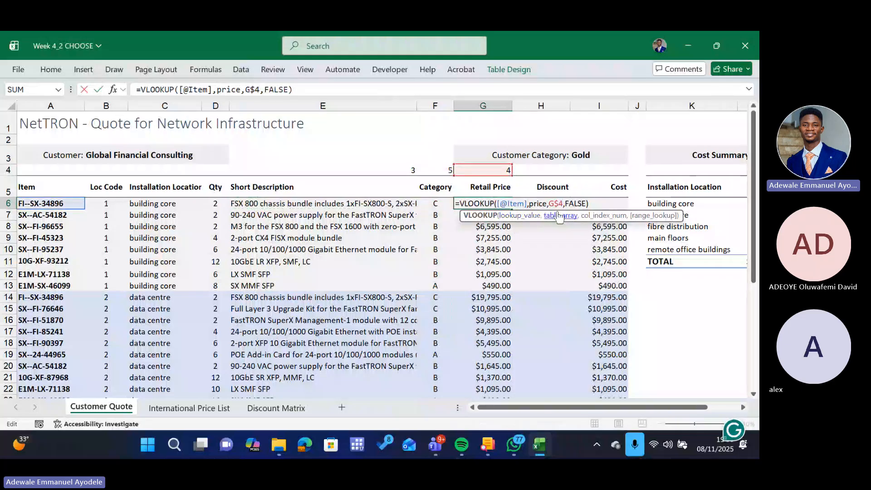
{"action": "key", "text": "ctrl+Return"}
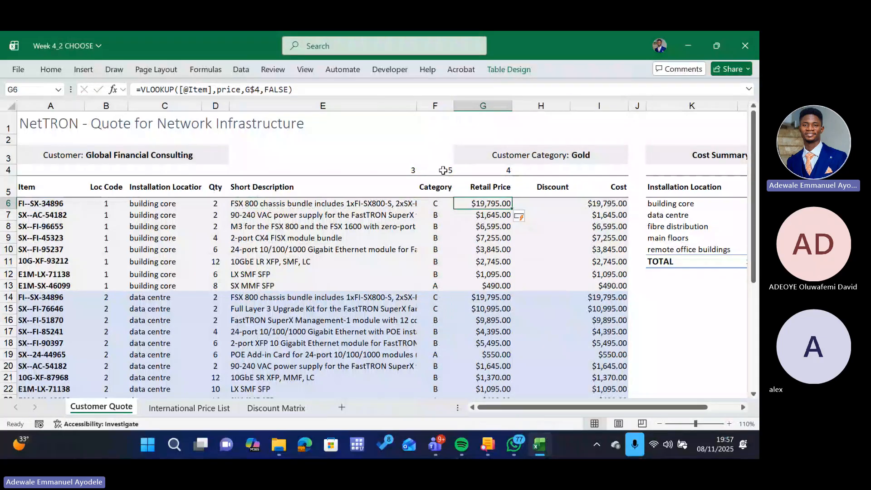
- Set the font colour of the MATCH column positions in E4:G4 to white to hide them
{"action": "left_click_drag", "start_coordinate": [403, 169], "coordinate": [499, 170]}
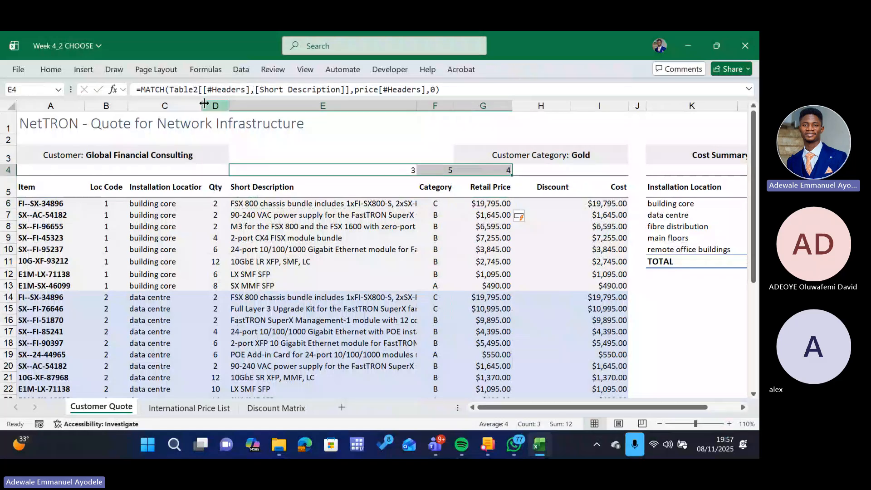
{"action": "left_click", "coordinate": [49, 70]}
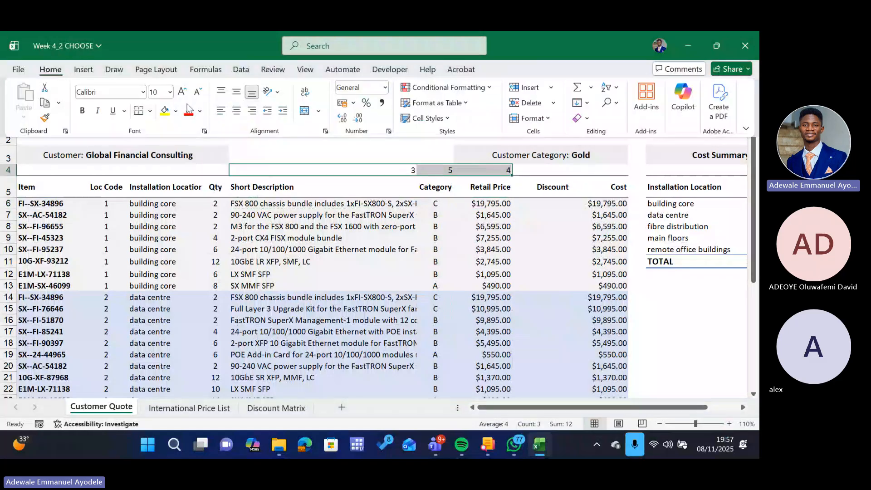
{"action": "left_click", "coordinate": [200, 111]}
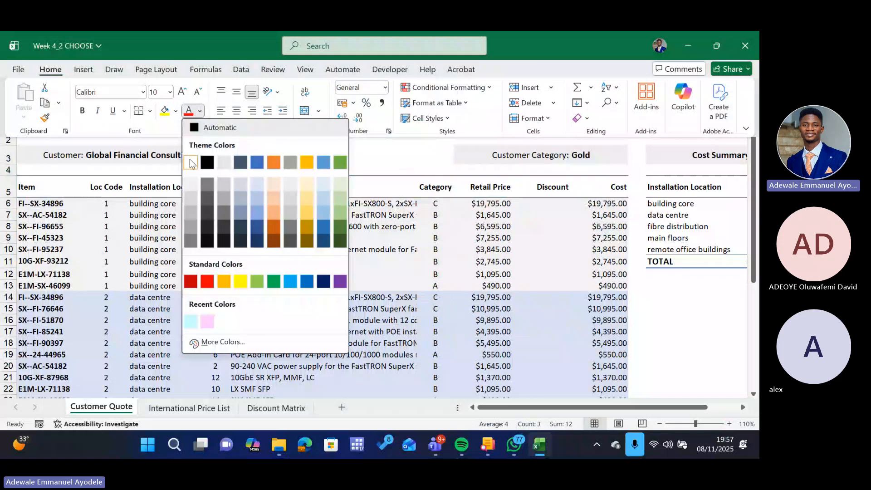
{"action": "left_click", "coordinate": [190, 162]}
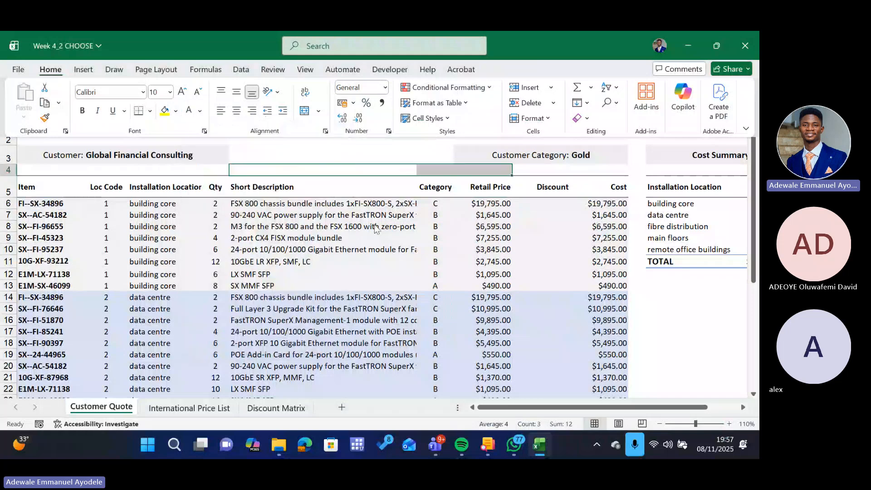
{"action": "left_click", "coordinate": [483, 215]}
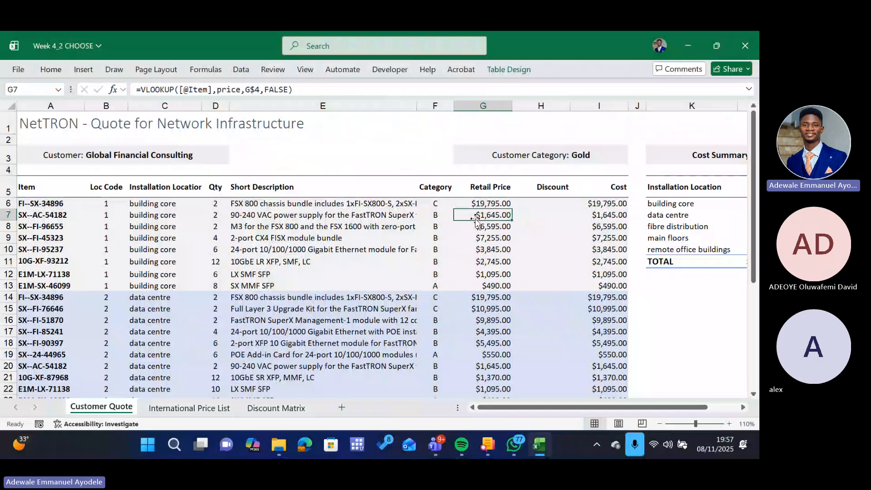
- Inspect the hidden MATCH formula in F4 above the Category heading
{"action": "left_click", "coordinate": [430, 171]}
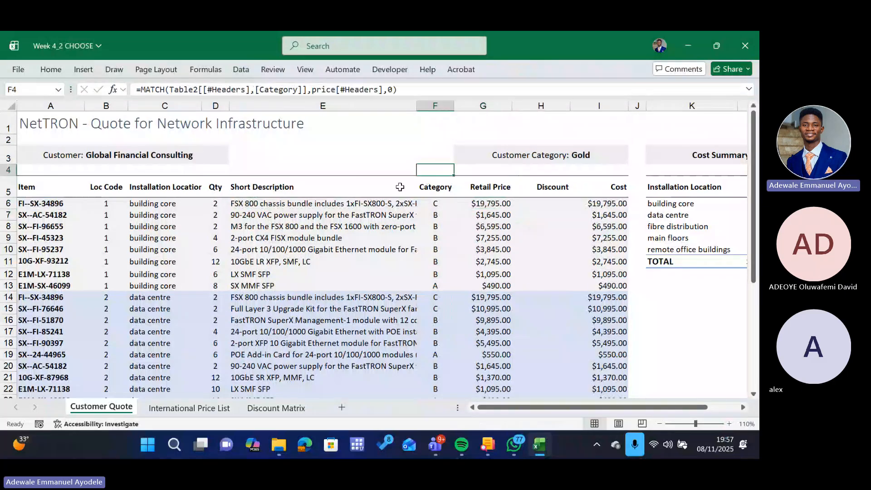
{"action": "left_click", "coordinate": [458, 170]}
{"action": "left_click", "coordinate": [484, 228]}
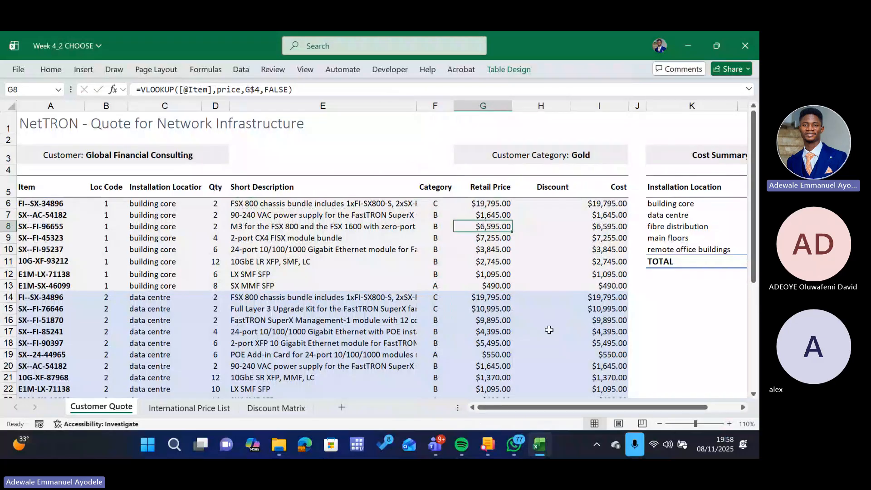
- Switch to the Microsoft Teams meeting window to view the participants and return to the Excel workbook
{"action": "mouse_move", "coordinate": [435, 444]}
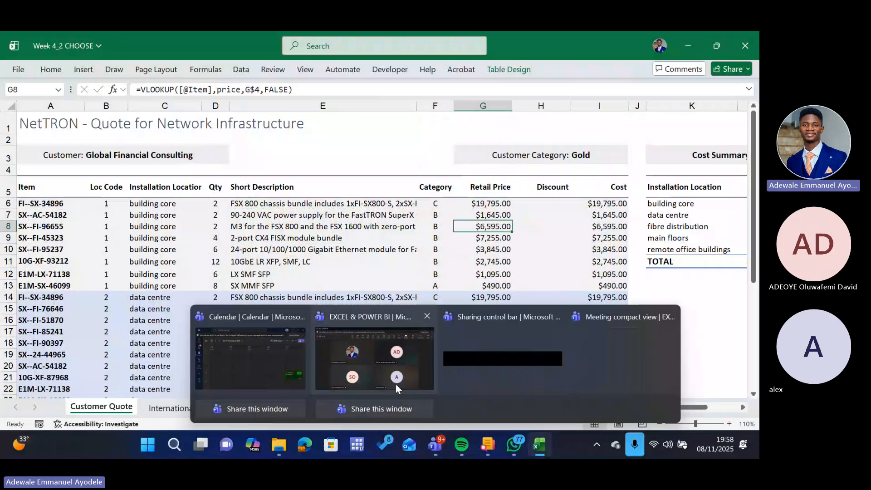
{"action": "left_click", "coordinate": [395, 383]}
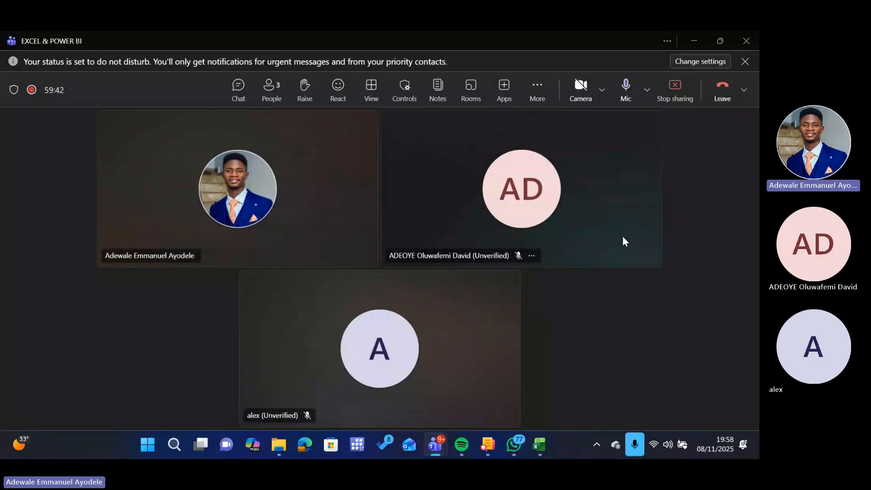
{"action": "left_click", "coordinate": [691, 42]}
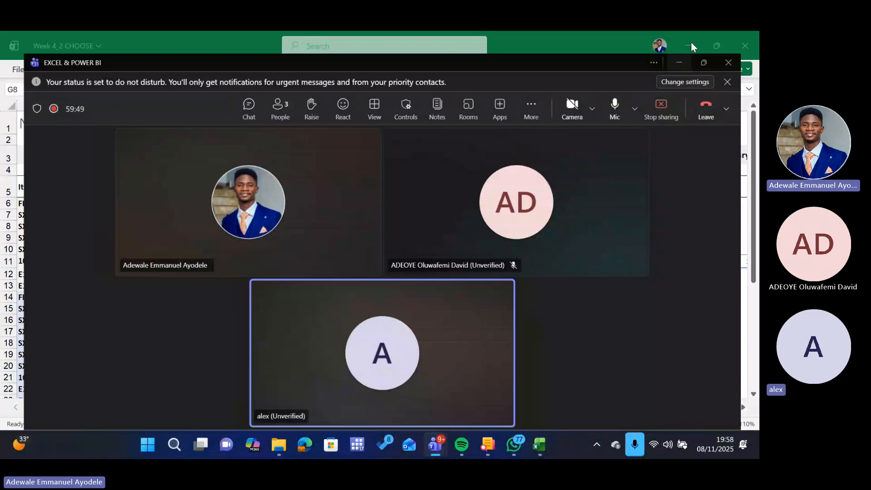
{"action": "left_click", "coordinate": [691, 44]}
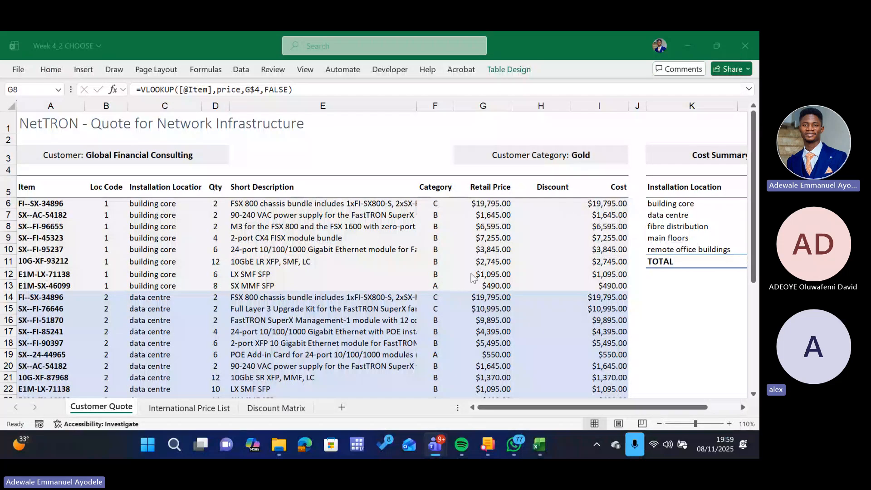
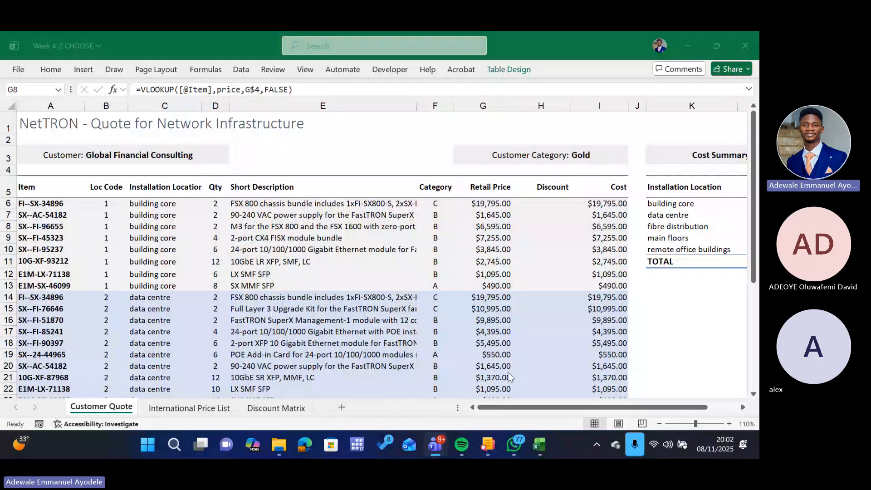
- Open the Discount Matrix sheet and examine the discount where category C meets the Silver customer category
{"action": "left_click", "coordinate": [270, 407]}
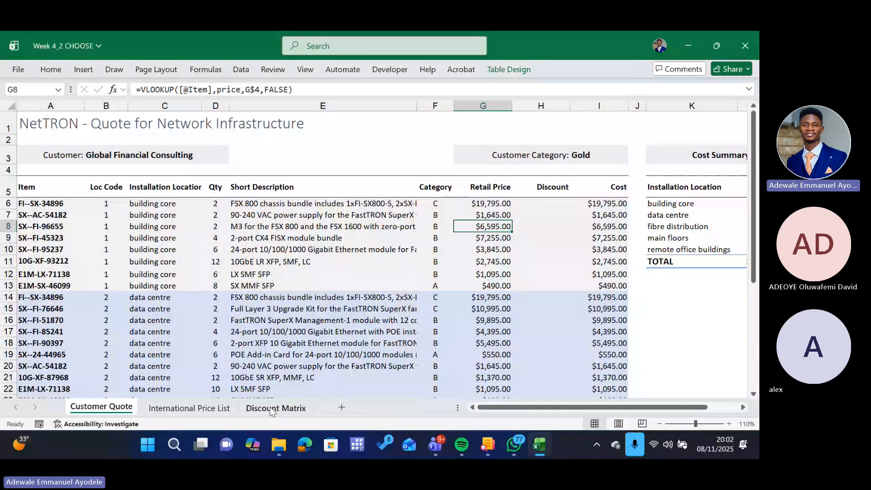
{"action": "left_click", "coordinate": [270, 407]}
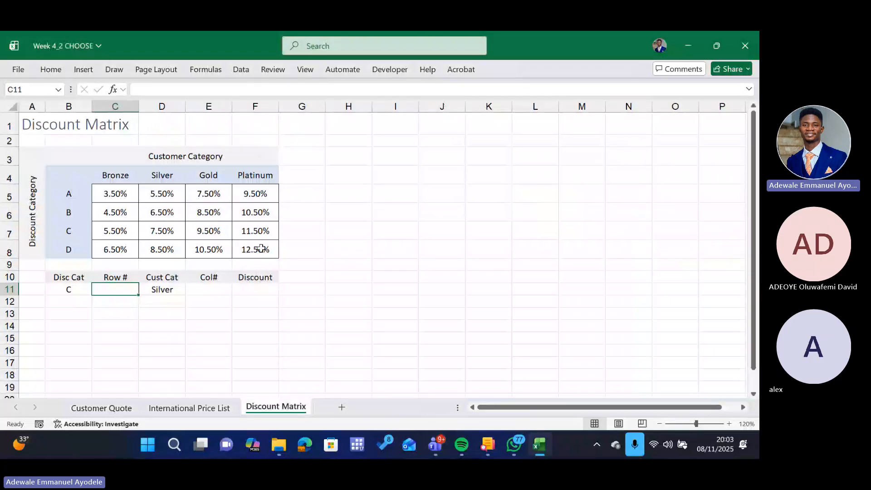
{"action": "left_click", "coordinate": [251, 287]}
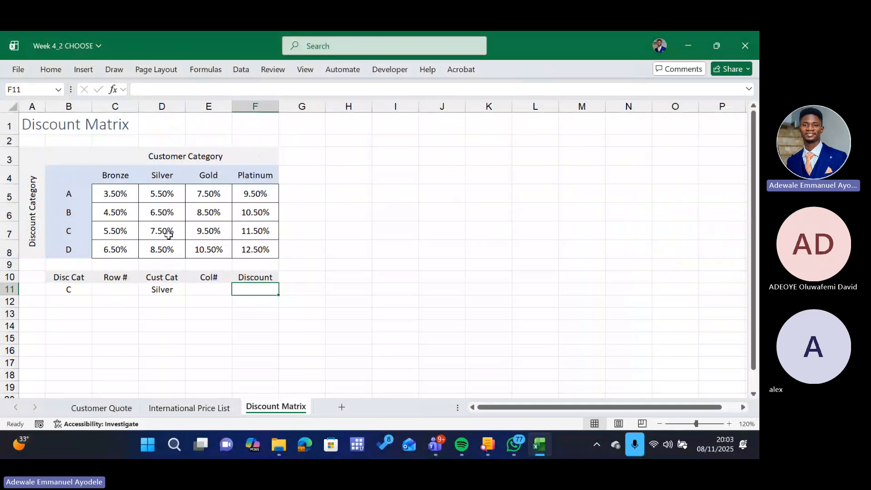
{"action": "left_click", "coordinate": [170, 238]}
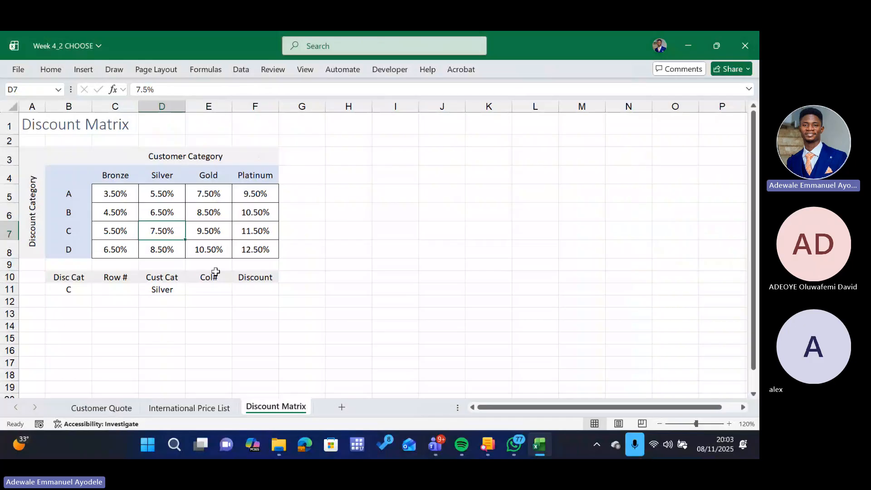
- Enter =INDEX(Discounts,3,2) in F11 under Discount, using the matrix values C5:F8 as the array
{"action": "left_click", "coordinate": [240, 291]}
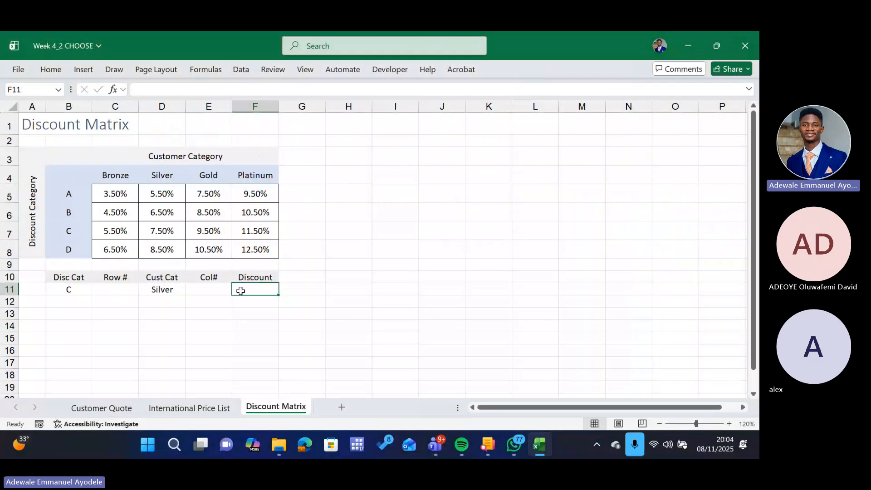
{"action": "type", "text": "="}
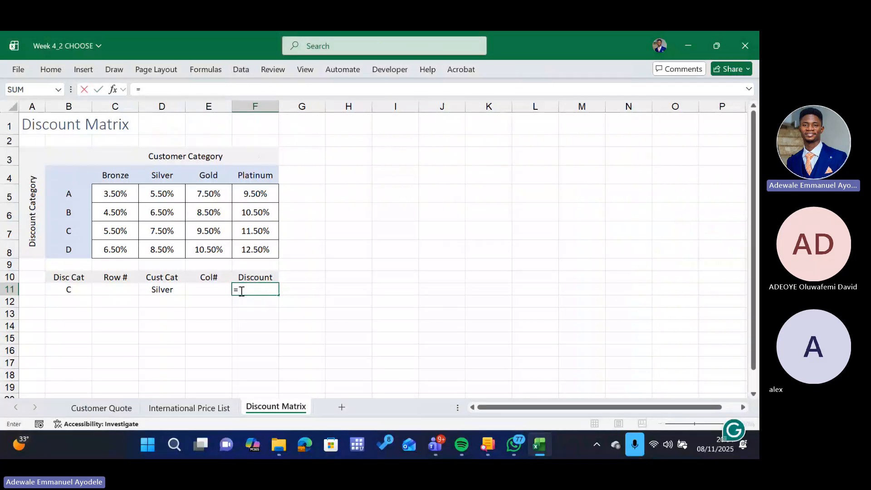
{"action": "type", "text": "in"}
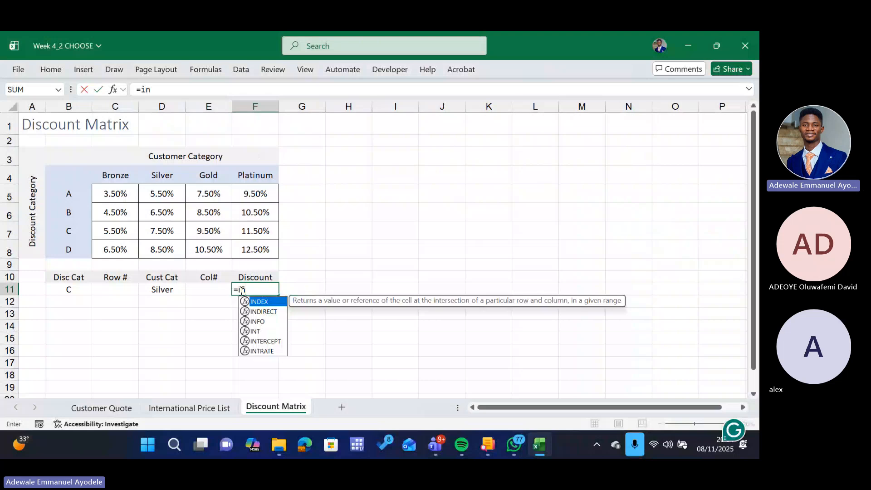
{"action": "key", "text": "Tab"}
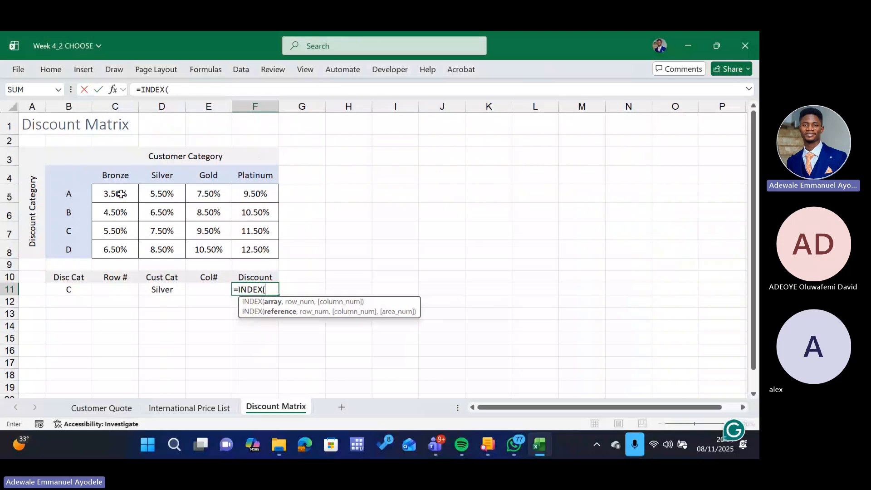
{"action": "left_click_drag", "start_coordinate": [121, 194], "coordinate": [240, 256]}
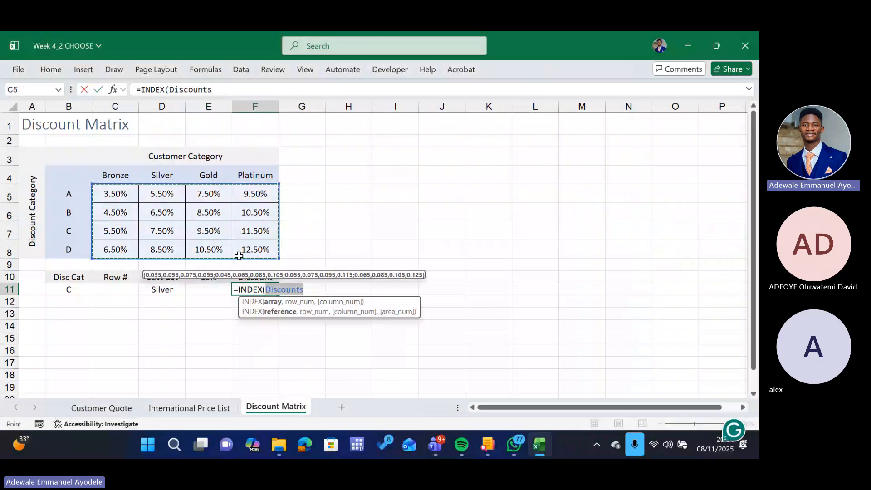
{"action": "type", "text": ","}
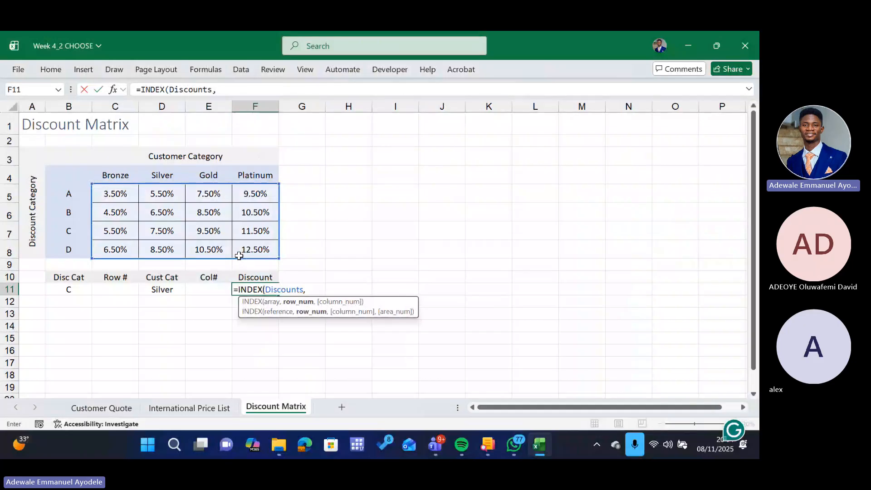
{"action": "type", "text": "3,"}
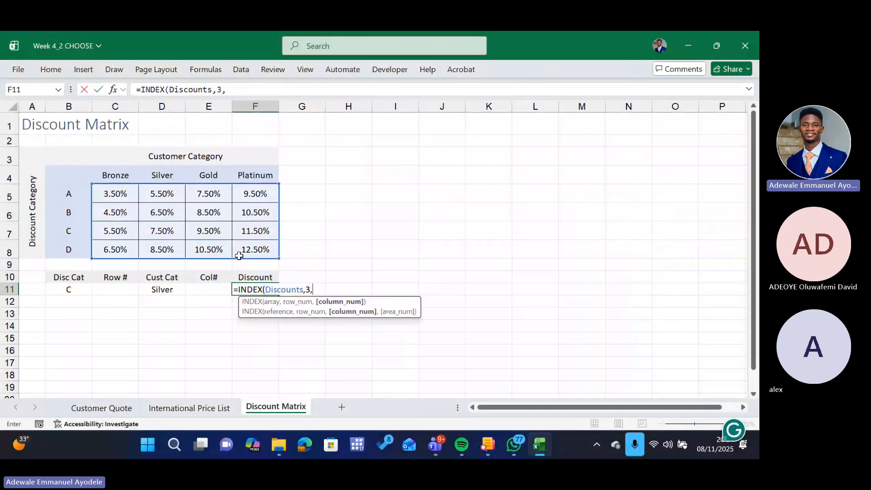
{"action": "type", "text": "2)"}
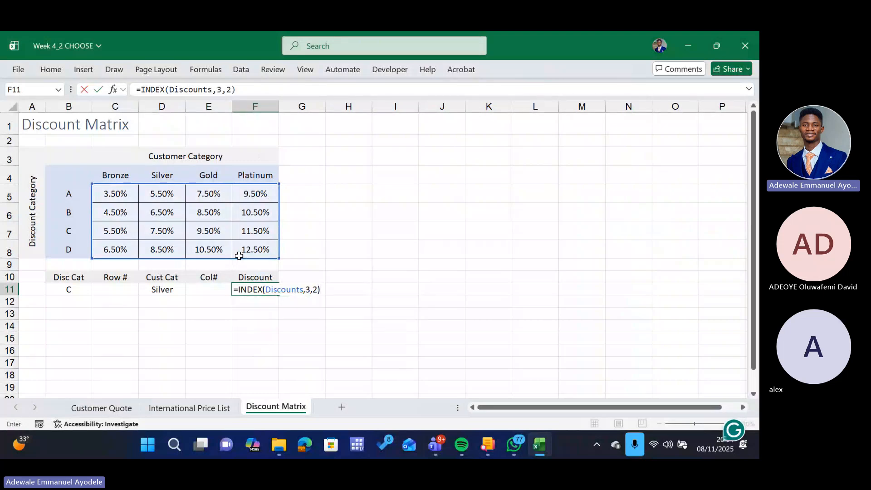
{"action": "key", "text": "Return"}
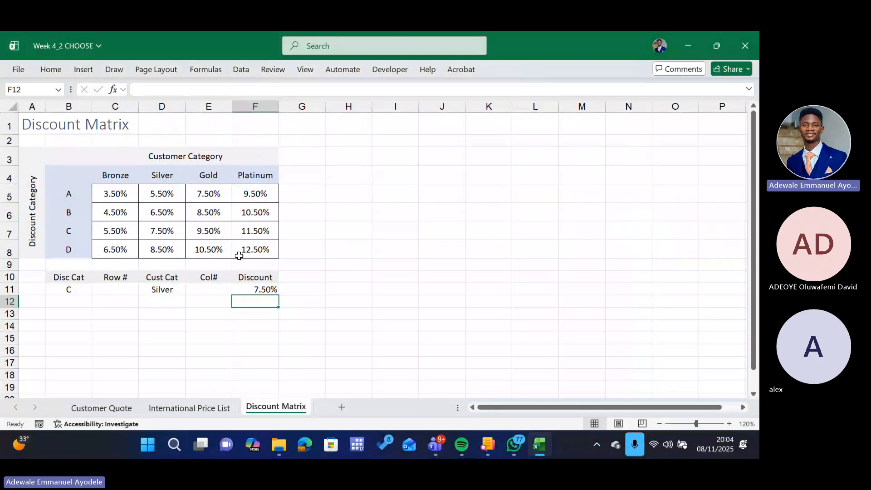
- Replace the row number 3 in F11's INDEX formula with MATCH(B11,Discount_Categories,0), using the category letters B5:B8 as the lookup array
{"action": "left_click", "coordinate": [267, 290]}
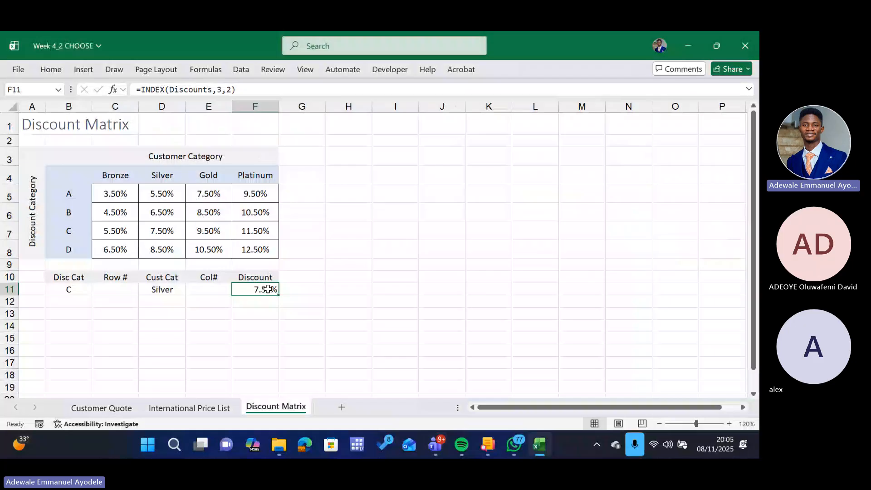
{"action": "double_click", "coordinate": [268, 289]}
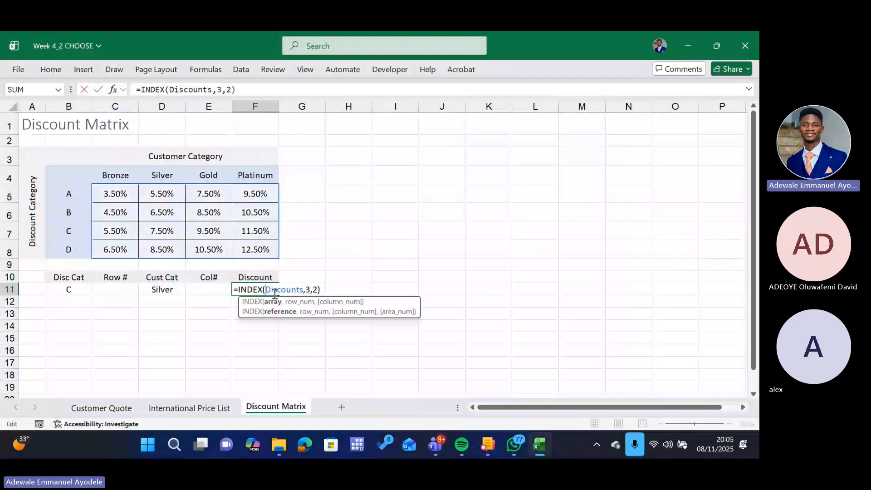
{"action": "left_click", "coordinate": [308, 289]}
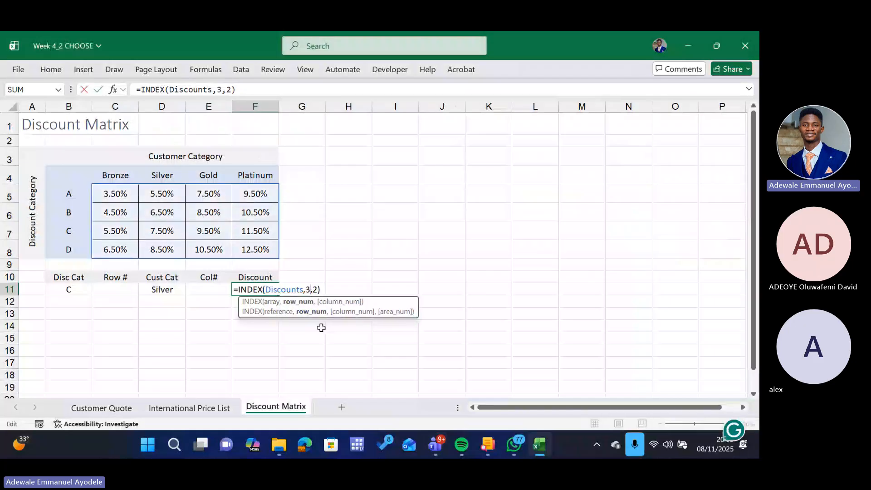
{"action": "key", "text": "BackSpace"}
{"action": "type", "text": "mat"}
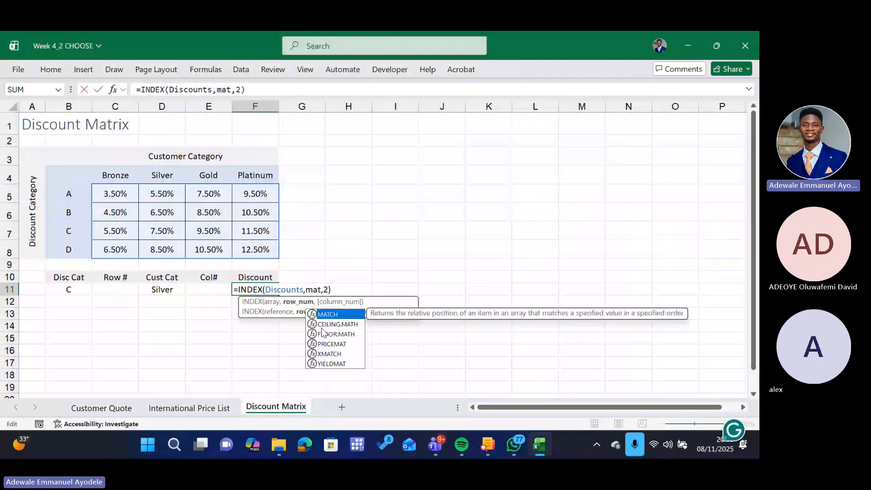
{"action": "key", "text": "Tab"}
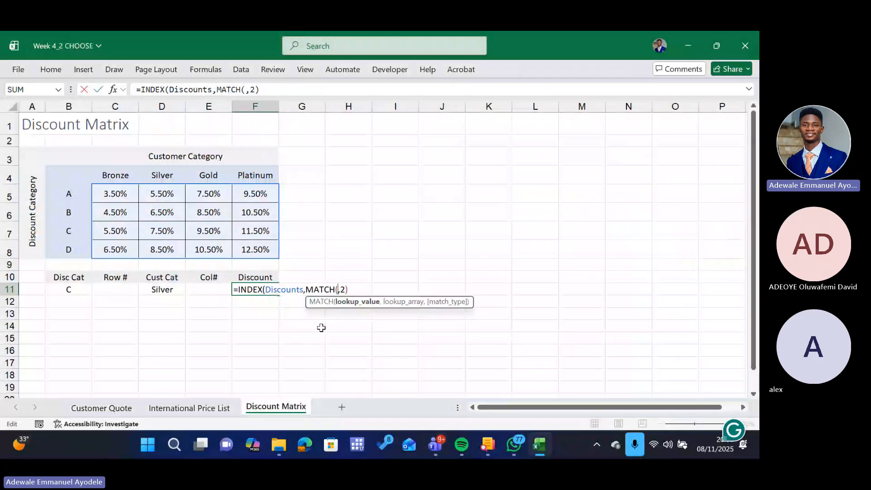
{"action": "left_click", "coordinate": [72, 291]}
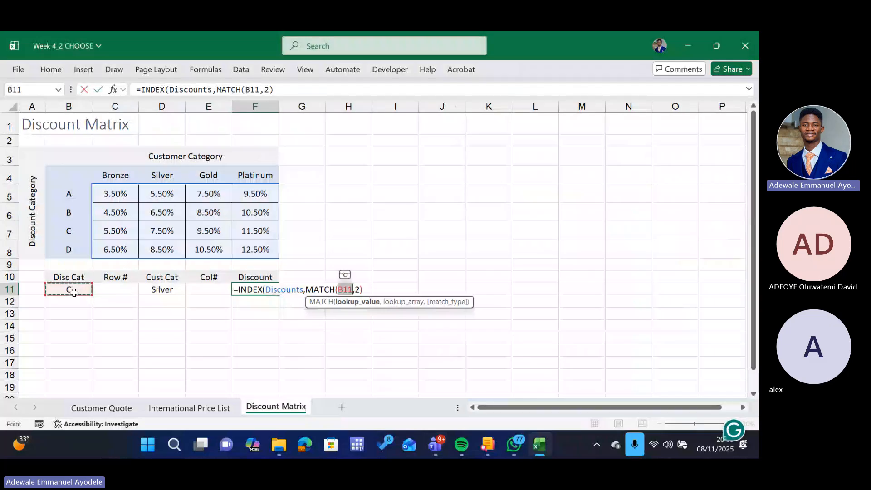
{"action": "type", "text": ","}
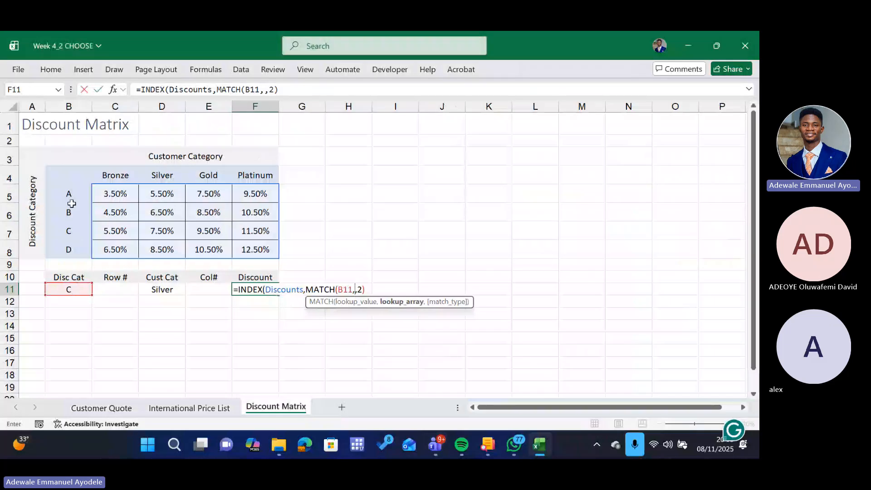
{"action": "left_click_drag", "start_coordinate": [69, 195], "coordinate": [66, 245]}
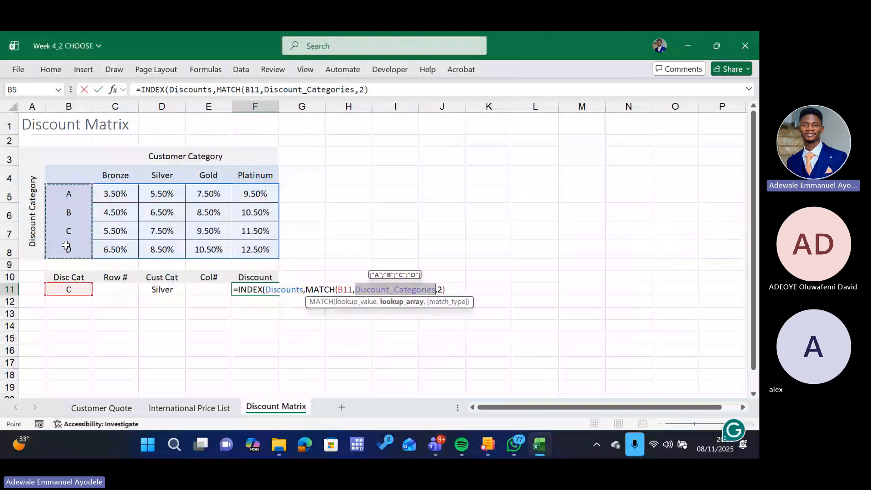
{"action": "type", "text": ","}
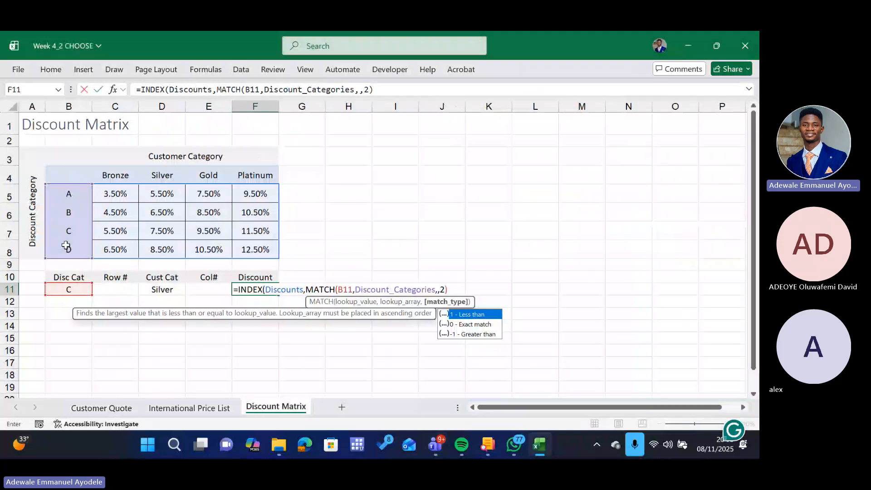
{"action": "key", "text": "Down"}
{"action": "key", "text": "Tab"}
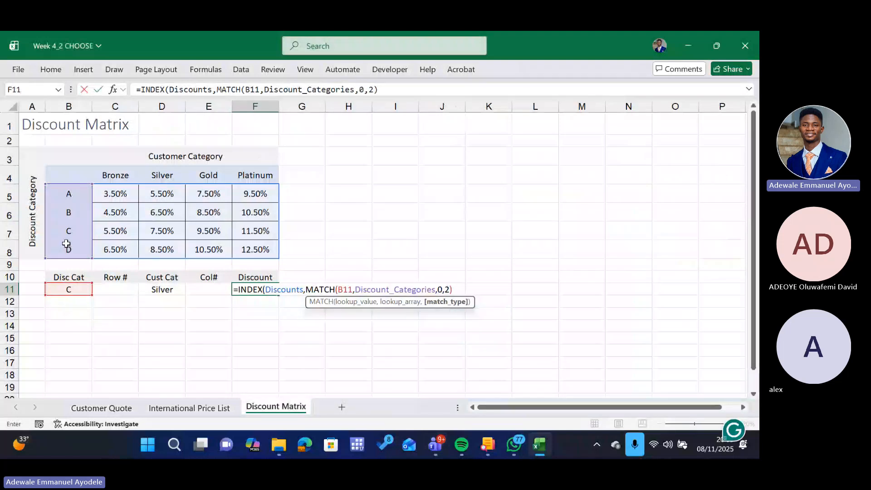
{"action": "type", "text": "),"}
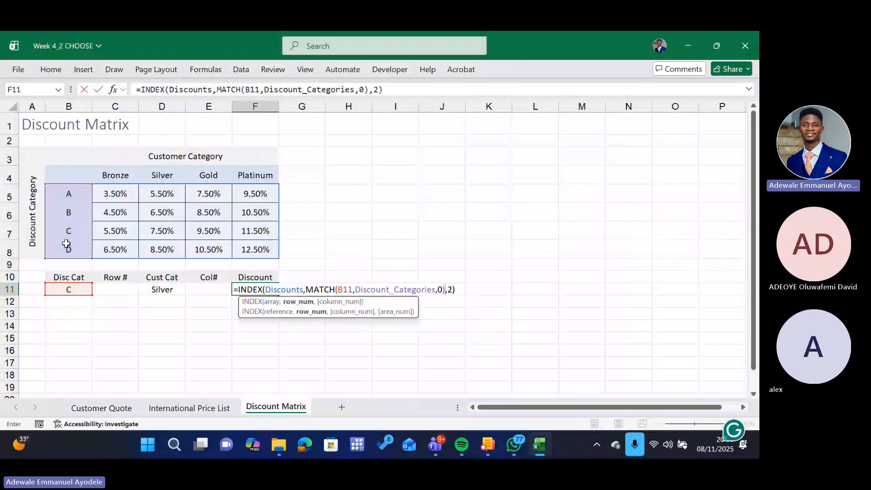
{"action": "key", "text": "Tab"}
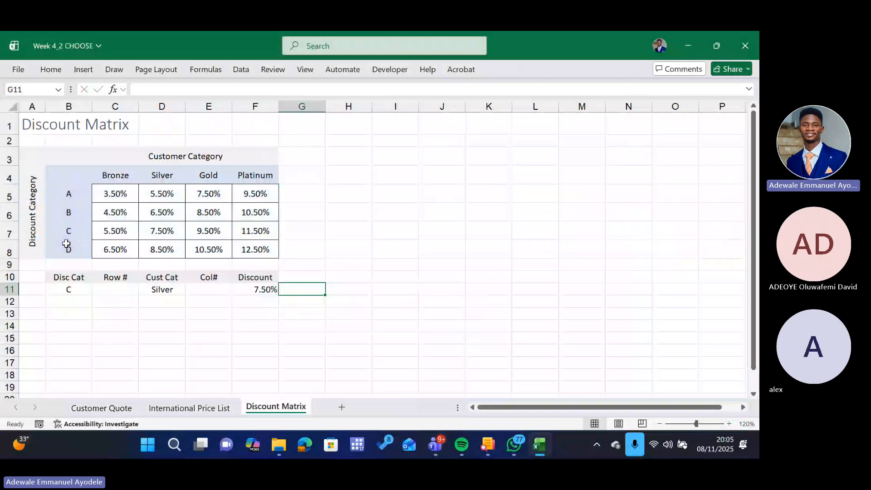
- Replace the column number 2 in F11's INDEX formula with MATCH(D11,Customer_Categories), using the Bronze to Platinum headings as the lookup array
{"action": "double_click", "coordinate": [263, 288]}
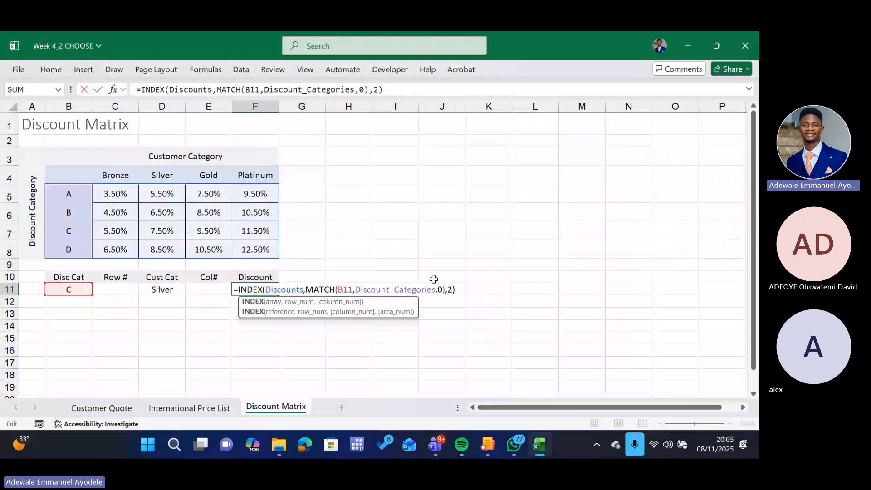
{"action": "left_click", "coordinate": [452, 290]}
{"action": "key", "text": "BackSpace"}
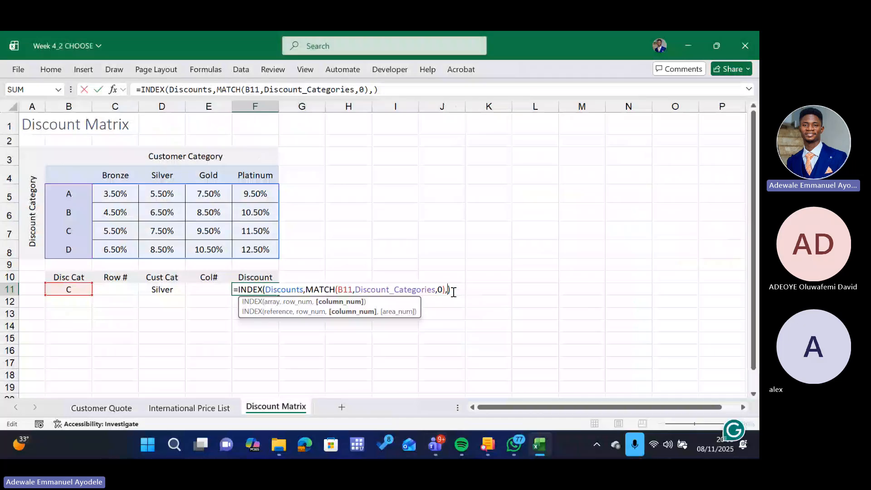
{"action": "type", "text": "mat"}
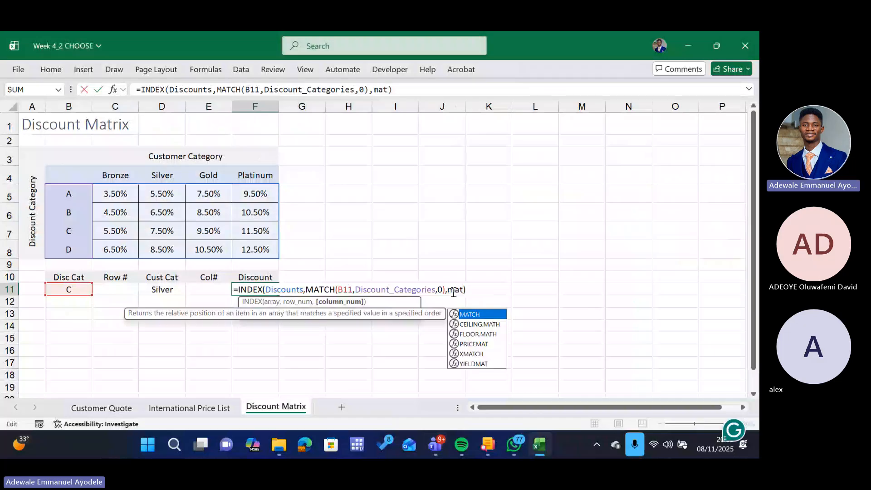
{"action": "key", "text": "Tab"}
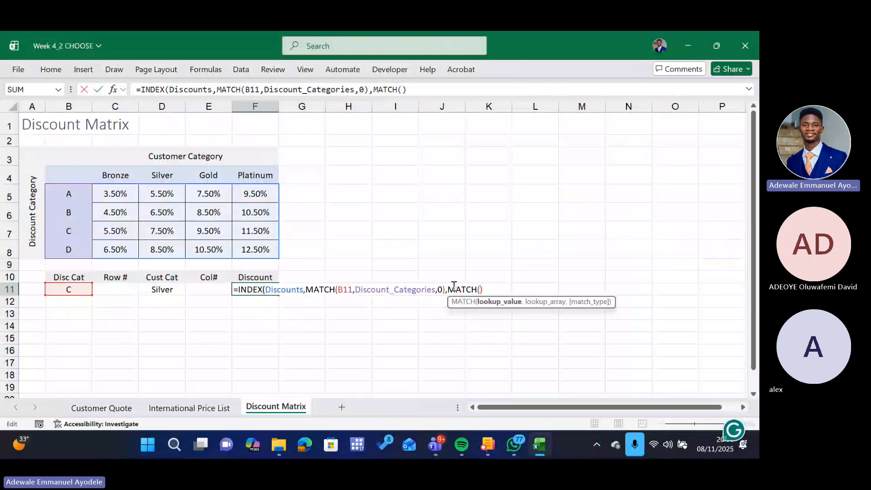
{"action": "left_click", "coordinate": [175, 289]}
{"action": "type", "text": ","}
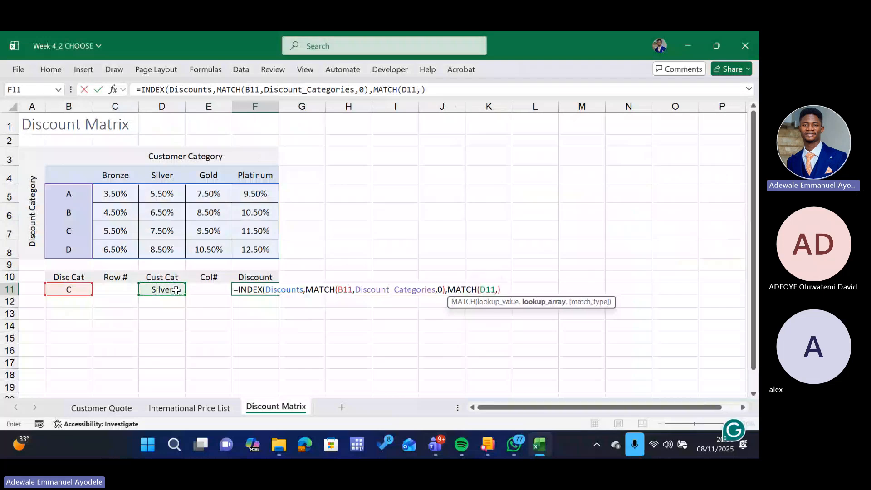
{"action": "left_click", "coordinate": [101, 172]}
{"action": "left_click_drag", "start_coordinate": [153, 150], "coordinate": [219, 148]}
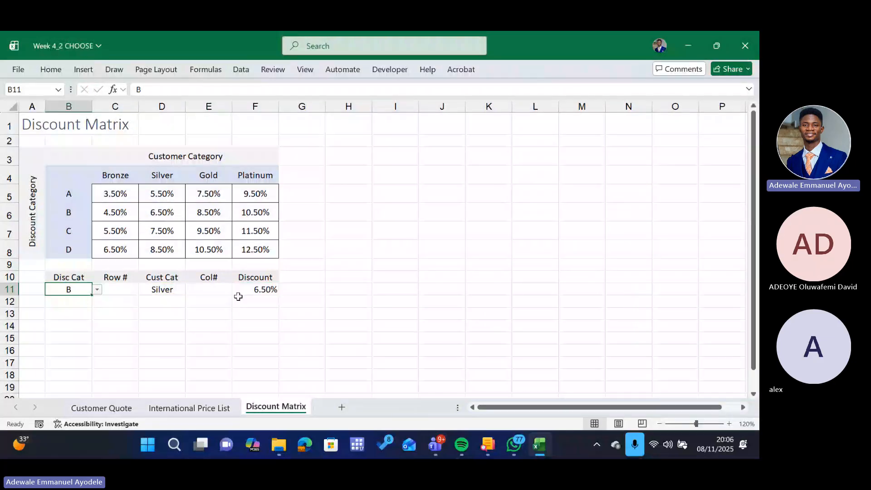
- Test the discount formula by setting Cust Cat in D11 to Gold and then to Bronze
{"action": "left_click", "coordinate": [165, 289]}
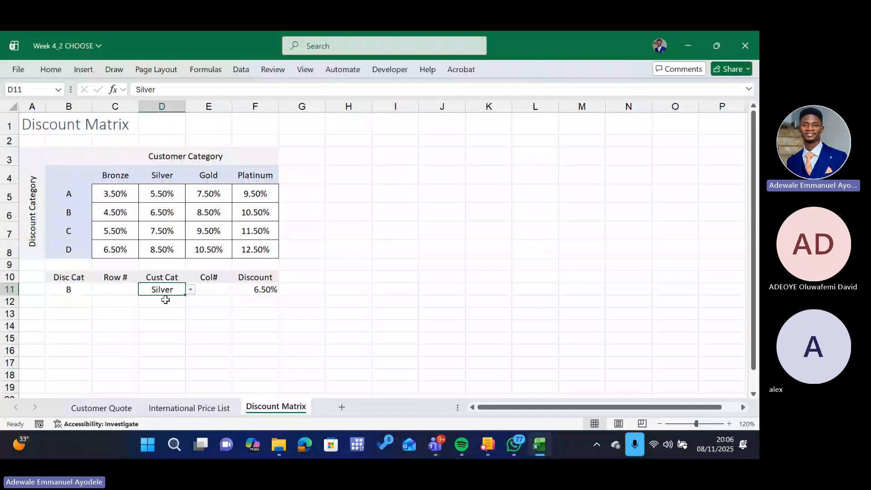
{"action": "left_click", "coordinate": [190, 290]}
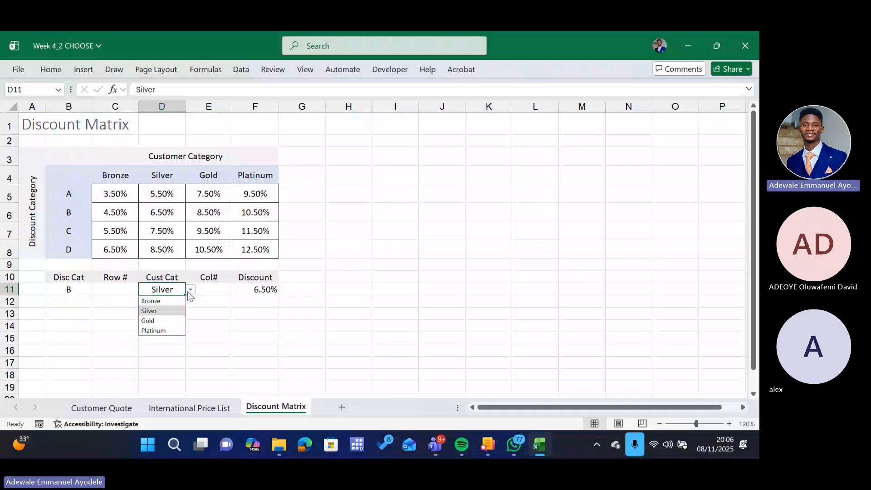
{"action": "left_click", "coordinate": [157, 321]}
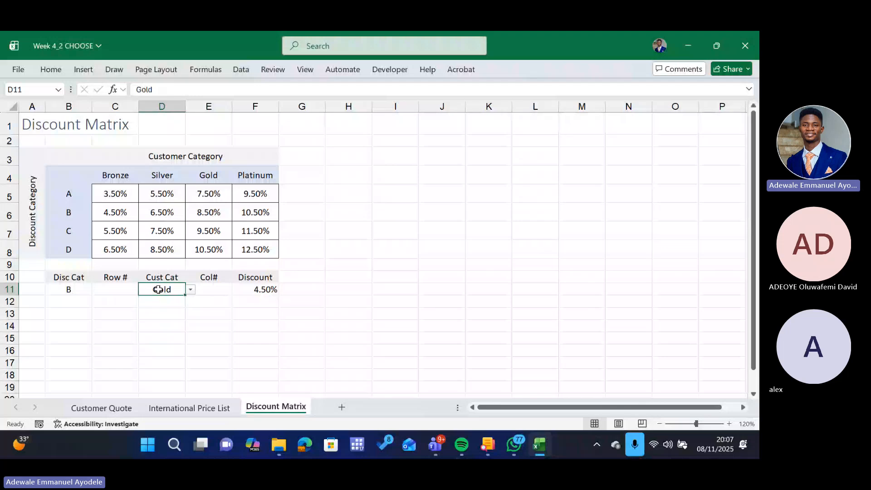
{"action": "left_click", "coordinate": [191, 289]}
{"action": "left_click", "coordinate": [166, 299]}
{"action": "left_click", "coordinate": [199, 314]}
- Inspect the nested INDEX and MATCH formula in F11 under Discount and the ranges it references
{"action": "left_click", "coordinate": [259, 290]}
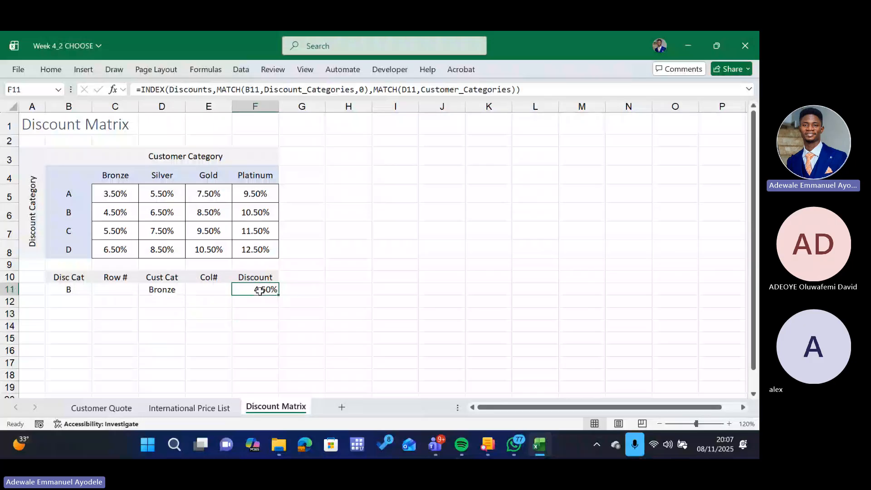
{"action": "double_click", "coordinate": [262, 290]}
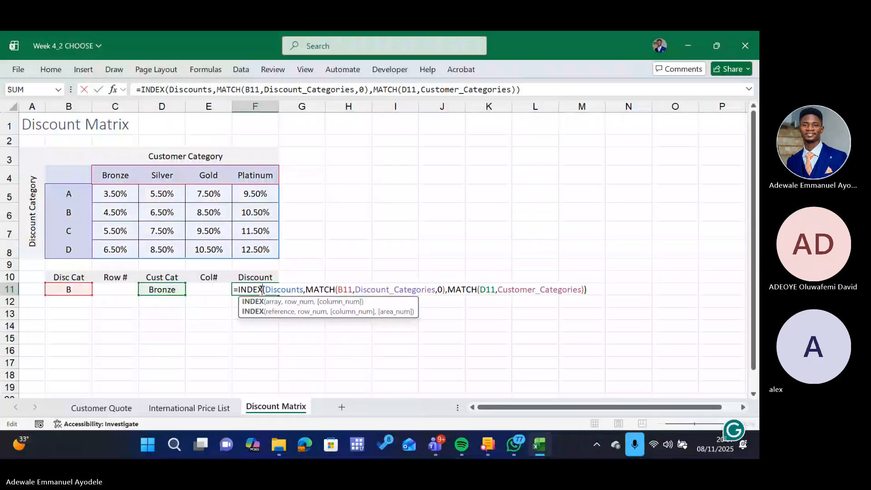
{"action": "key", "text": "Return"}
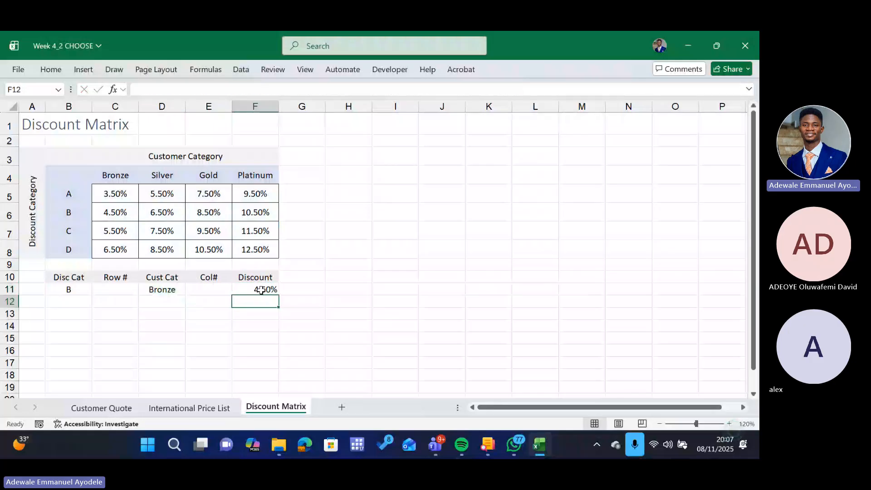
- Test the formula with other discount categories, leaving Disc Cat in B11 set to A
{"action": "left_click", "coordinate": [82, 289]}
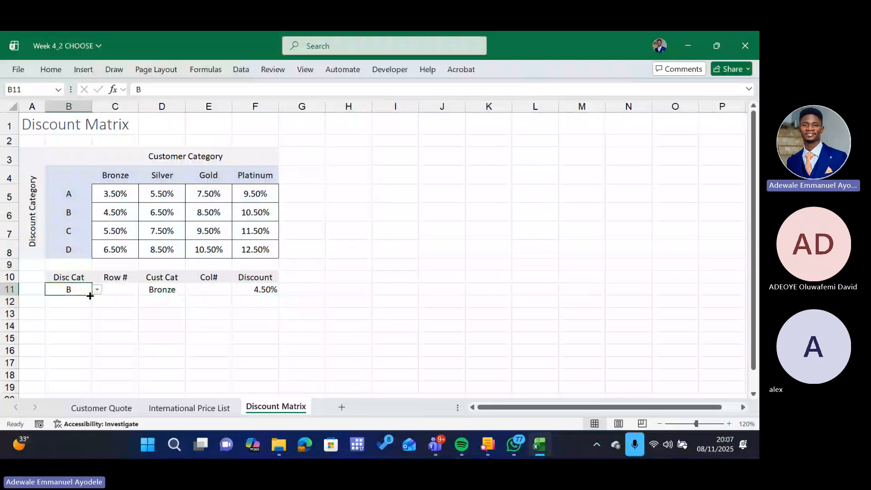
{"action": "left_click", "coordinate": [97, 289]}
{"action": "left_click", "coordinate": [73, 321]}
{"action": "left_click", "coordinate": [97, 289]}
{"action": "left_click", "coordinate": [85, 299]}
- Set Cust Cat in D11 to Silver and check the Discount formula in F11
{"action": "left_click", "coordinate": [166, 287]}
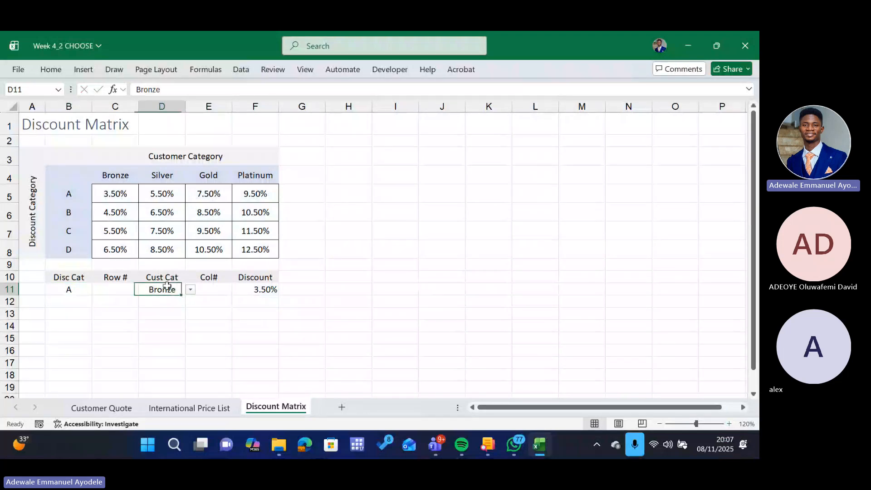
{"action": "left_click", "coordinate": [191, 298]}
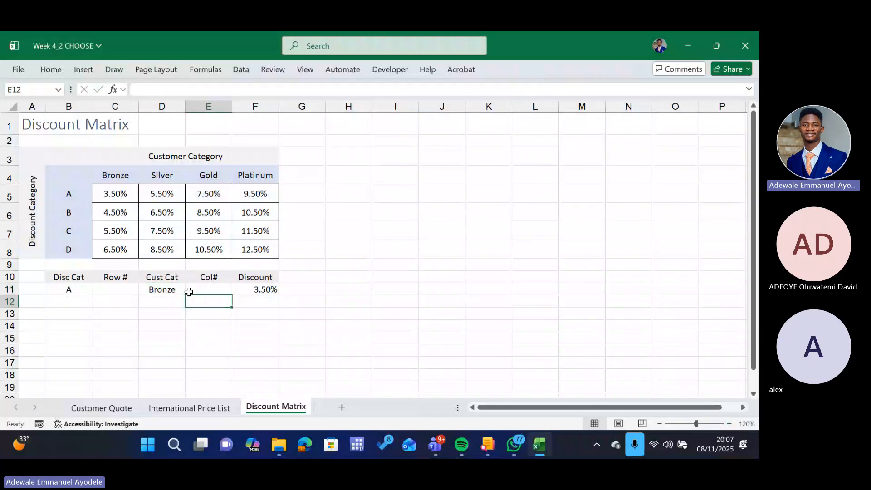
{"action": "left_click", "coordinate": [169, 287]}
{"action": "left_click", "coordinate": [190, 291]}
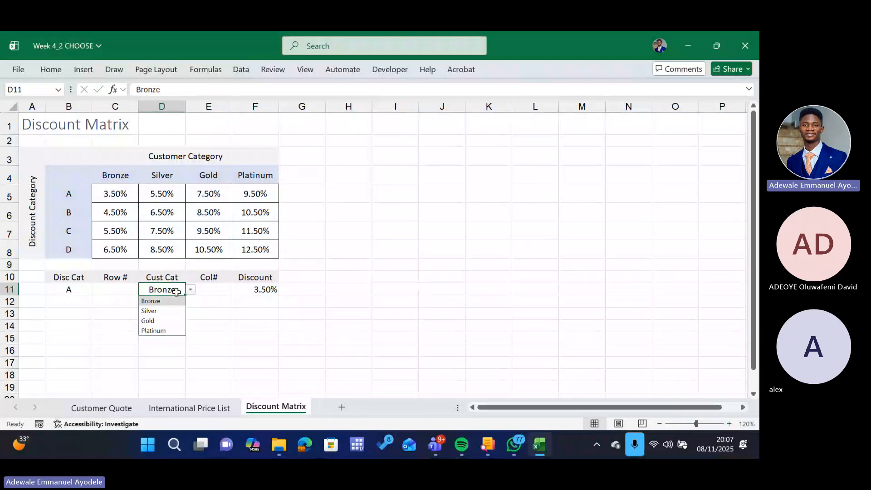
{"action": "left_click", "coordinate": [165, 312]}
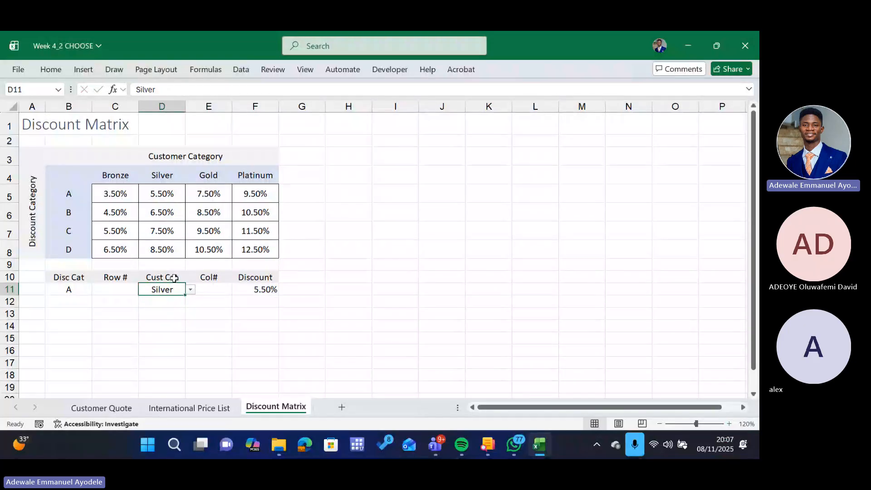
{"action": "left_click", "coordinate": [244, 295]}
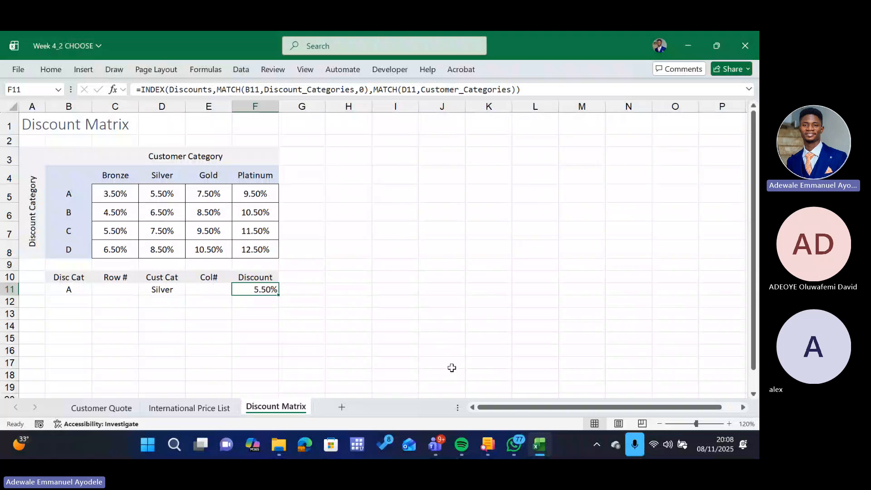
- Switch to the Microsoft Teams meeting window, read the latest messages in the meeting chat, and close the chat
{"action": "mouse_move", "coordinate": [431, 439]}
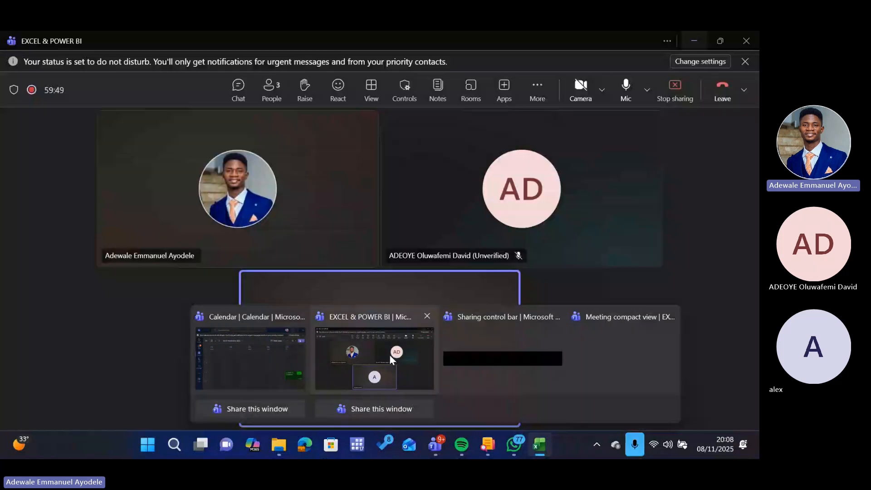
{"action": "left_click", "coordinate": [389, 355]}
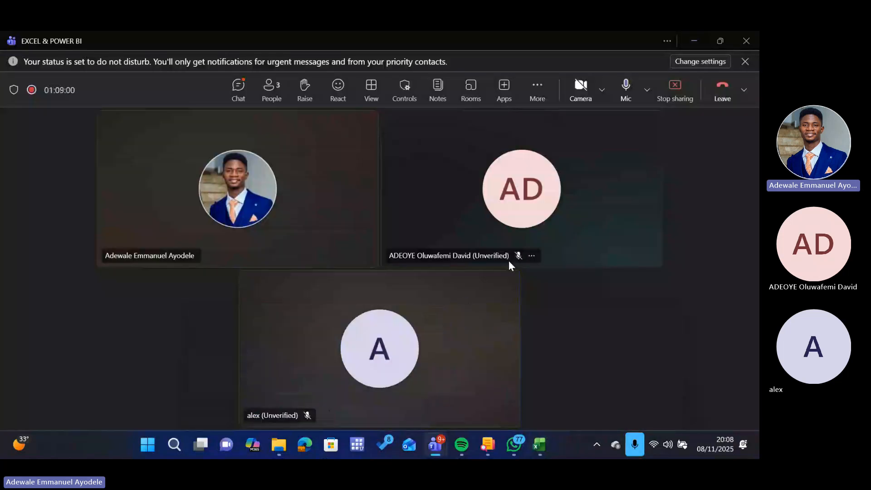
{"action": "left_click", "coordinate": [244, 95]}
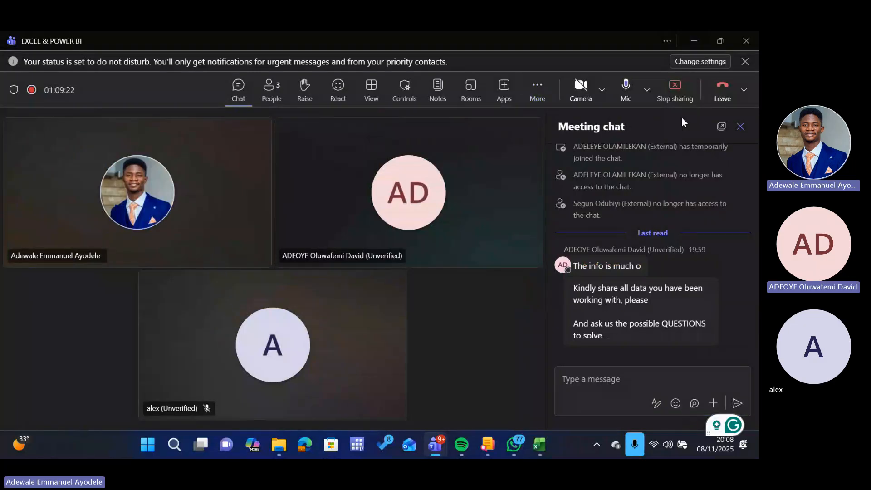
{"action": "left_click", "coordinate": [740, 126]}
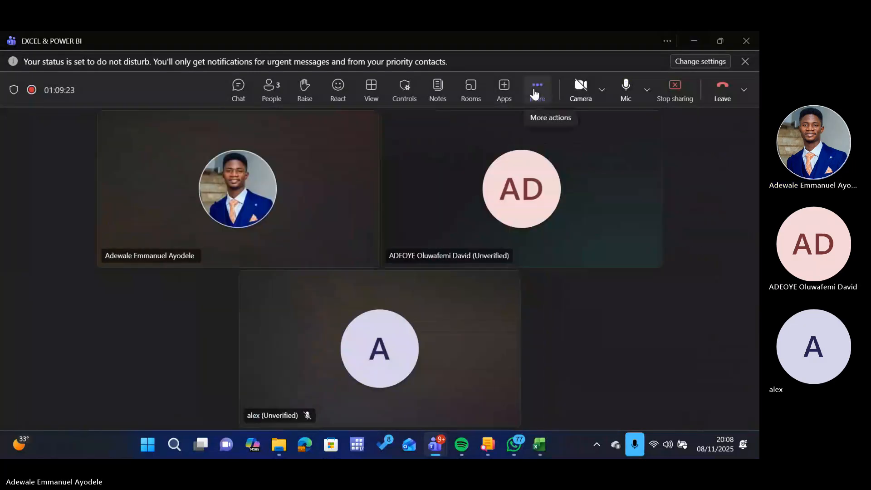
- Stop the recording of the Teams meeting
{"action": "left_click", "coordinate": [537, 91]}
{"action": "mouse_move", "coordinate": [561, 126]}
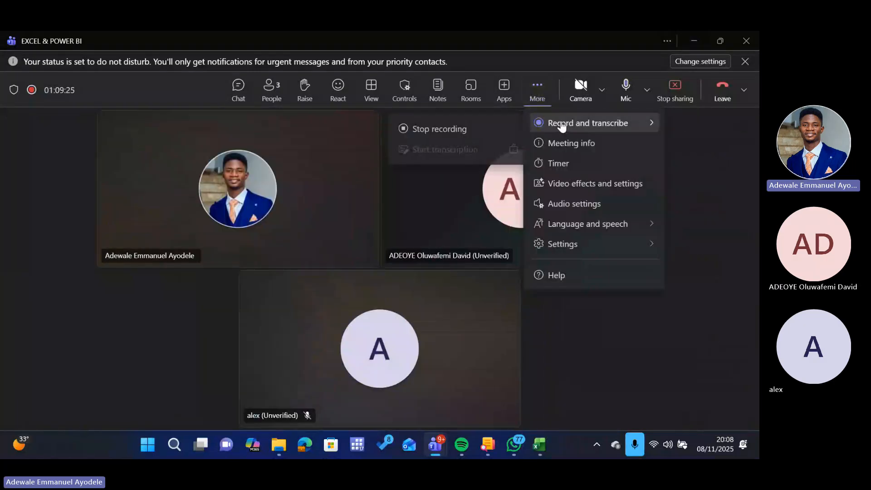
{"action": "left_click", "coordinate": [459, 134]}
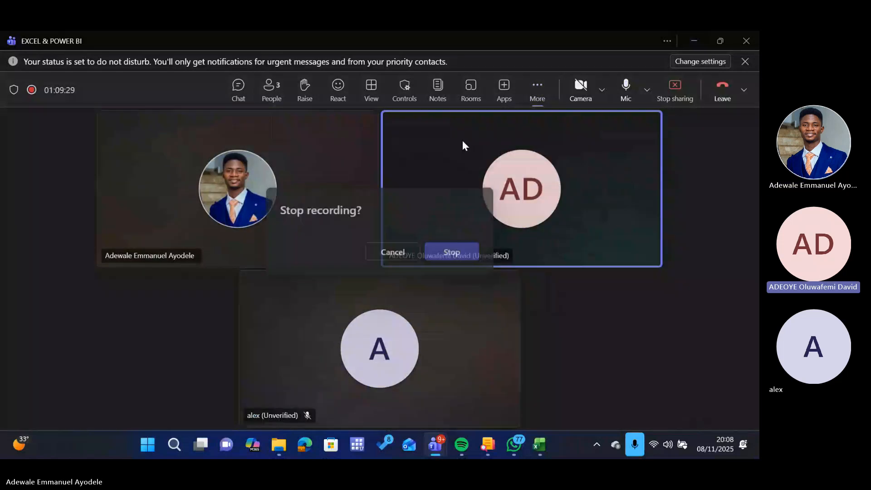